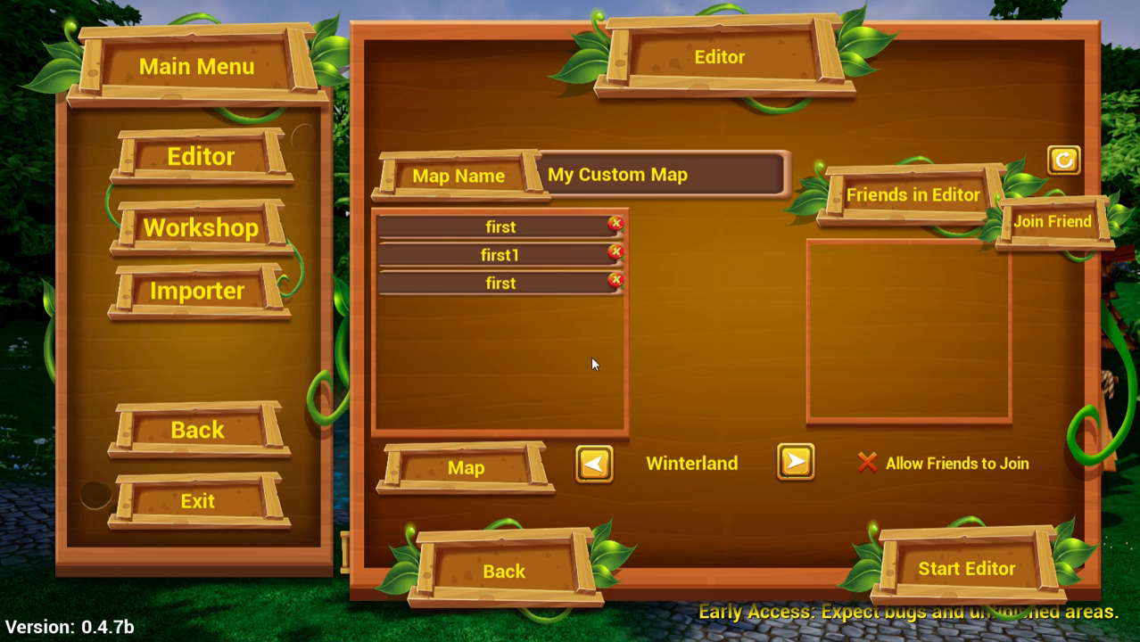
Step: Start the map editor on the Winterland map and open the object library
click(952, 569)
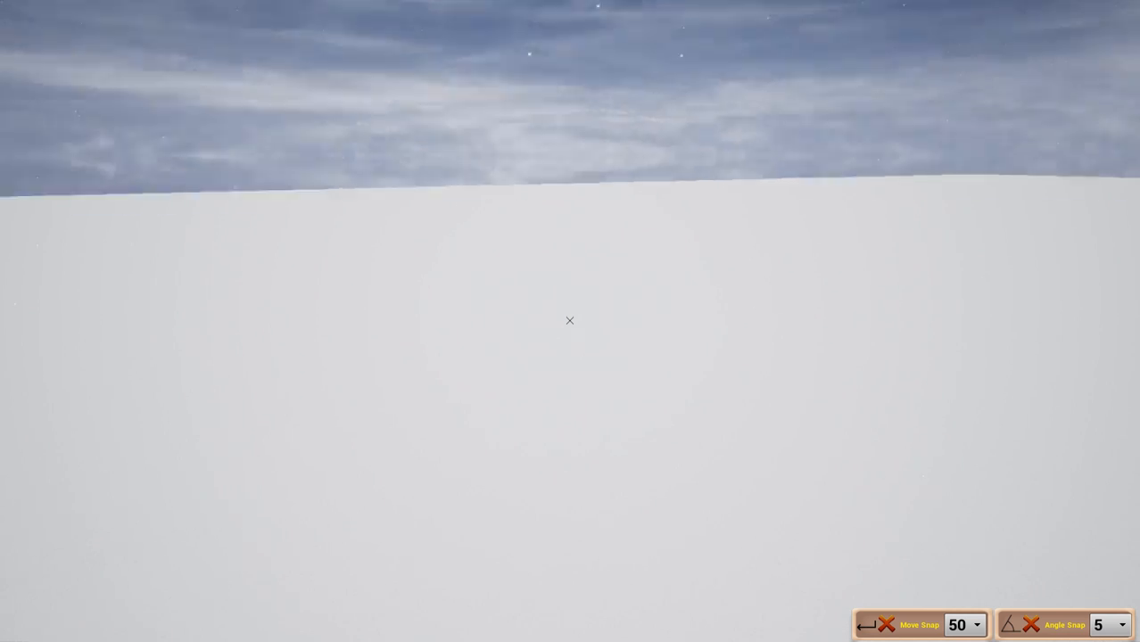
right_drag(569, 320, 569, 320)
key(Tab)
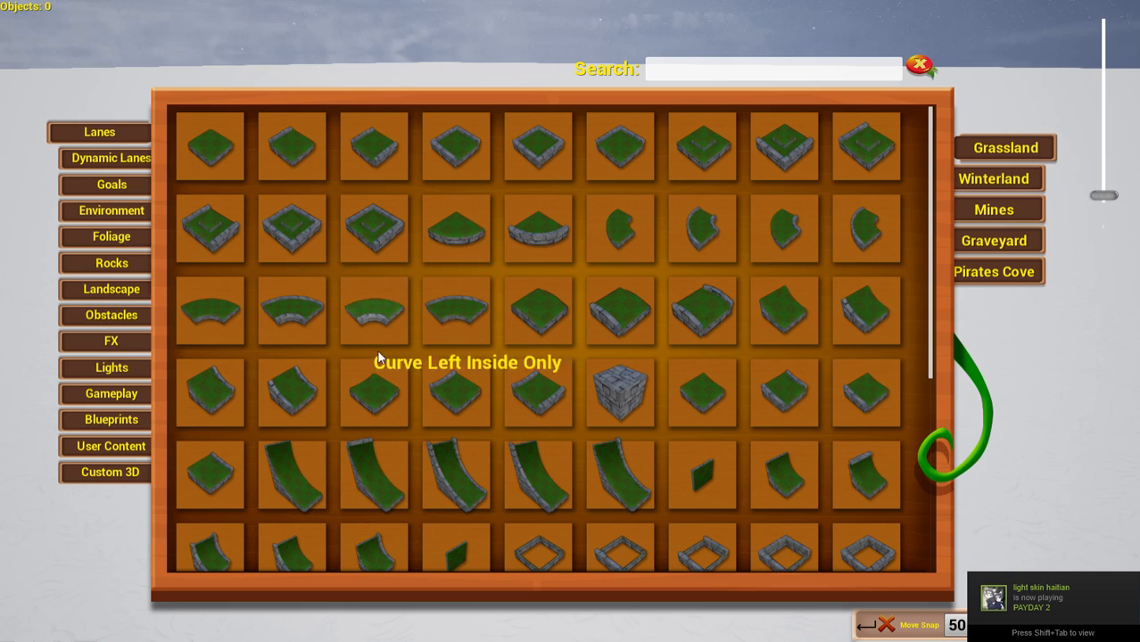
Step: Browse the Lanes objects and choose the Grassland simple lane piece with three walls
scroll(451, 371, down, 5)
scroll(462, 380, down, 5)
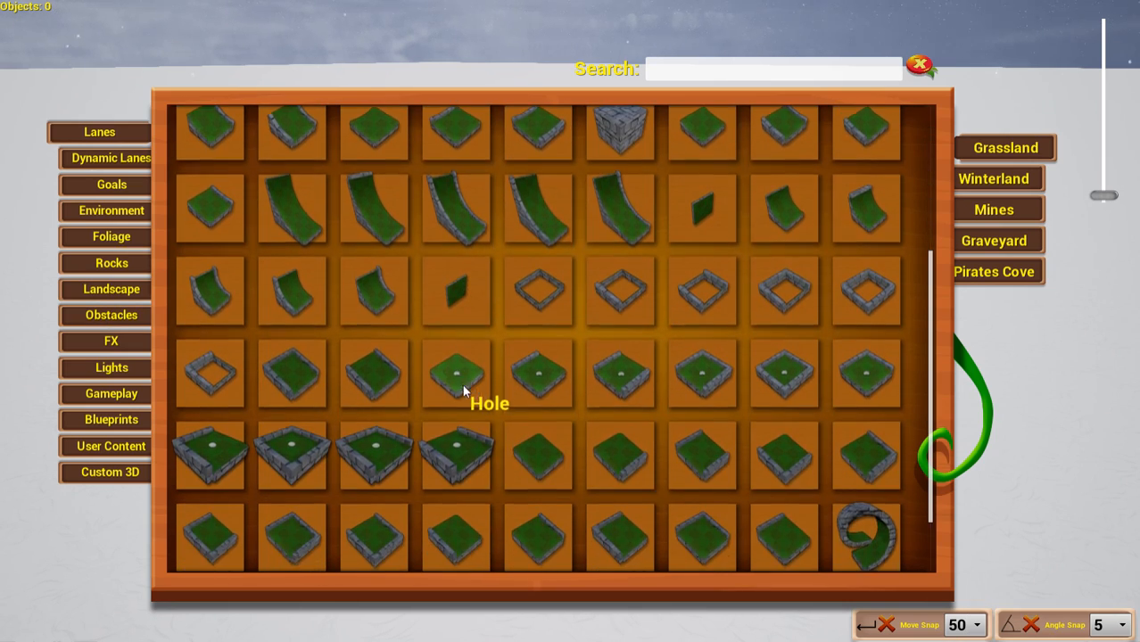
scroll(460, 387, up, 10)
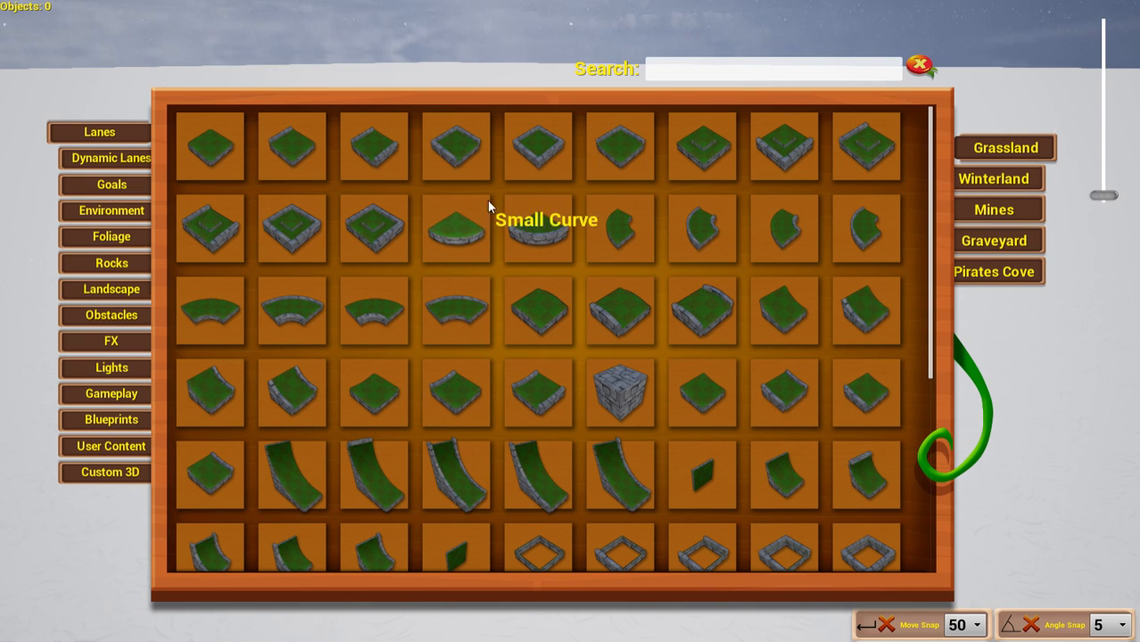
click(456, 152)
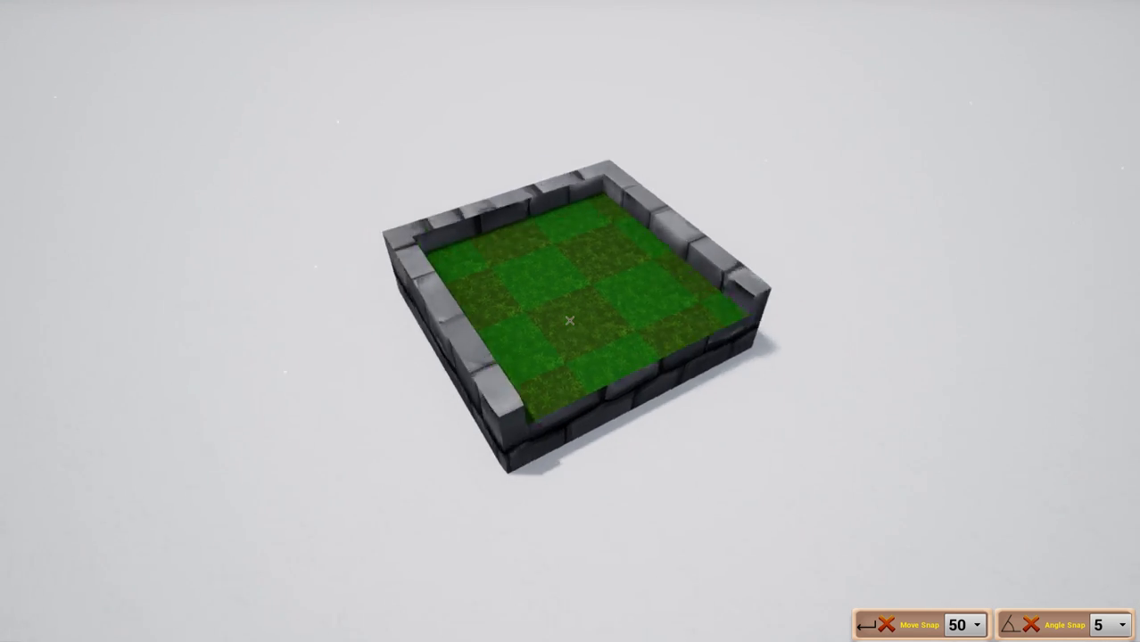
Step: Try the Winterland version of the three-walled lane piece and switch back to the Grassland one
key(Tab)
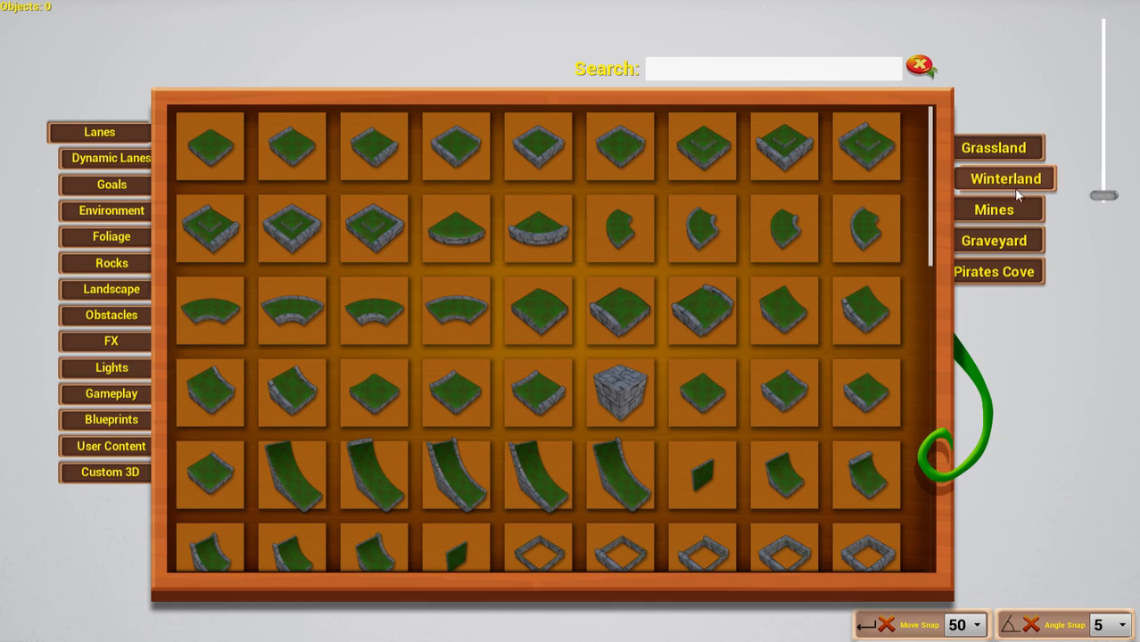
click(443, 149)
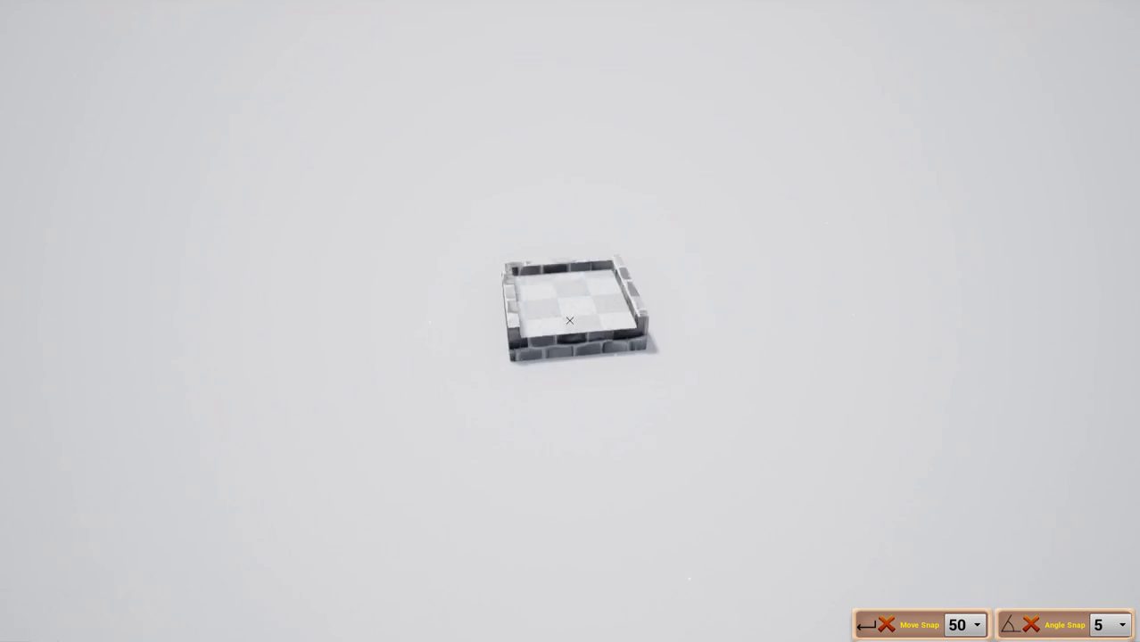
key(Tab)
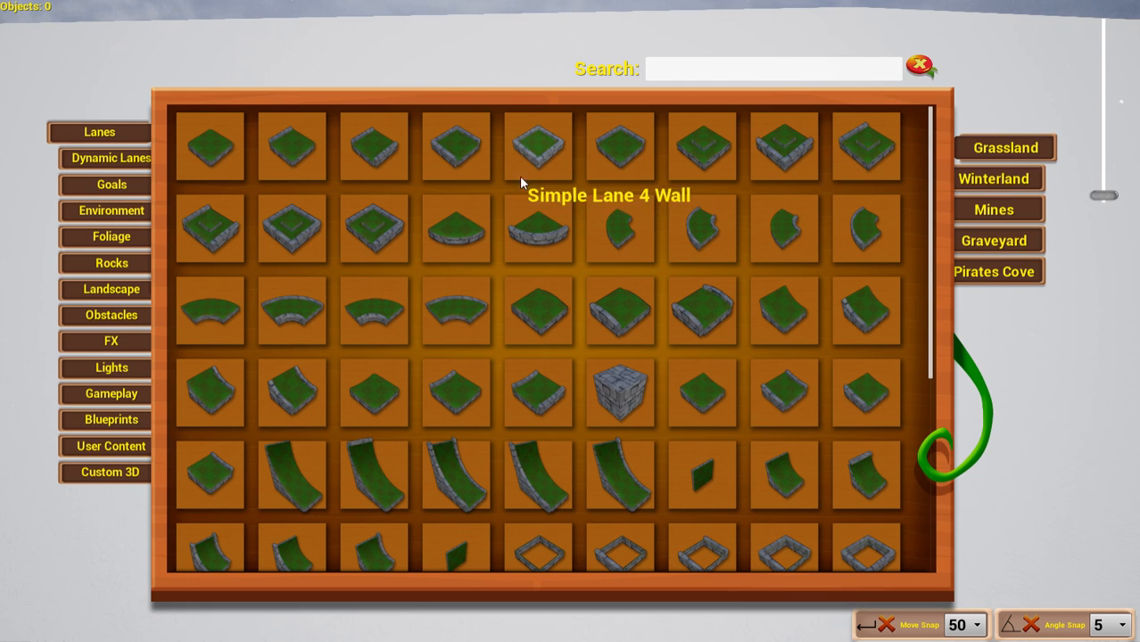
click(491, 163)
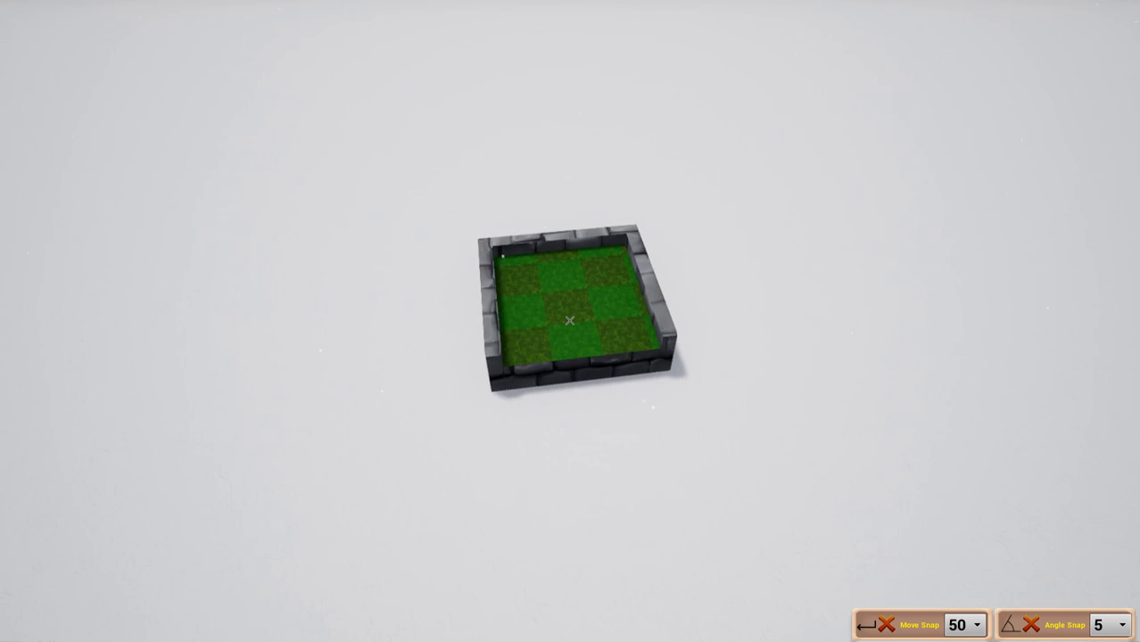
Step: Rotate the Grassland three-walled lane piece to turn its open side around and place it on the snow
scroll(569, 321, up, 5)
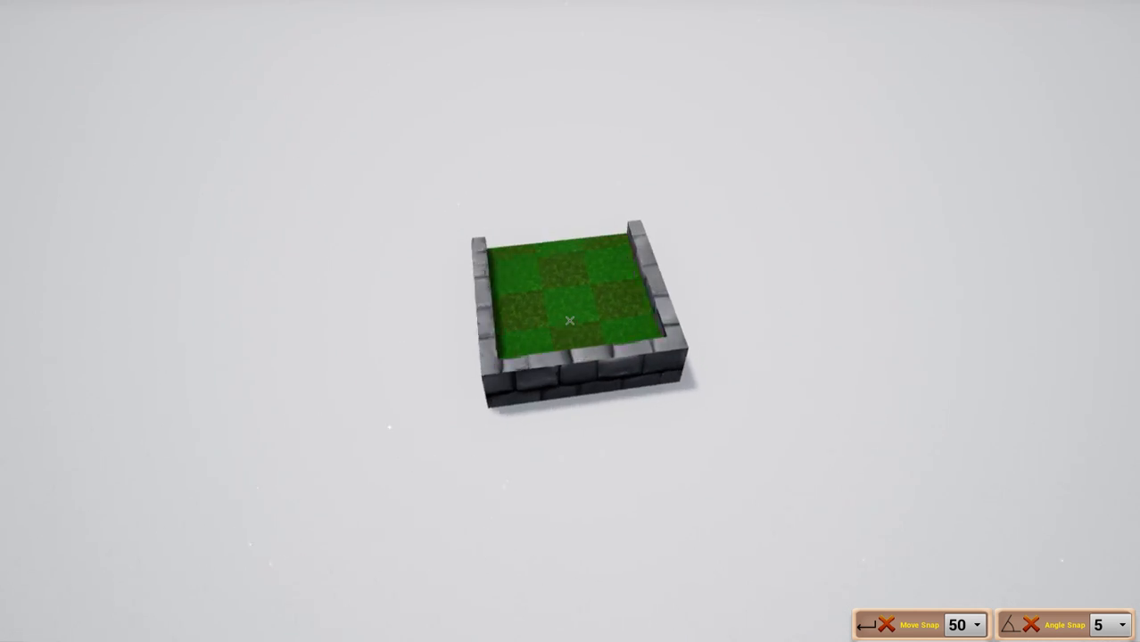
key(d)
key(s)
key(a)
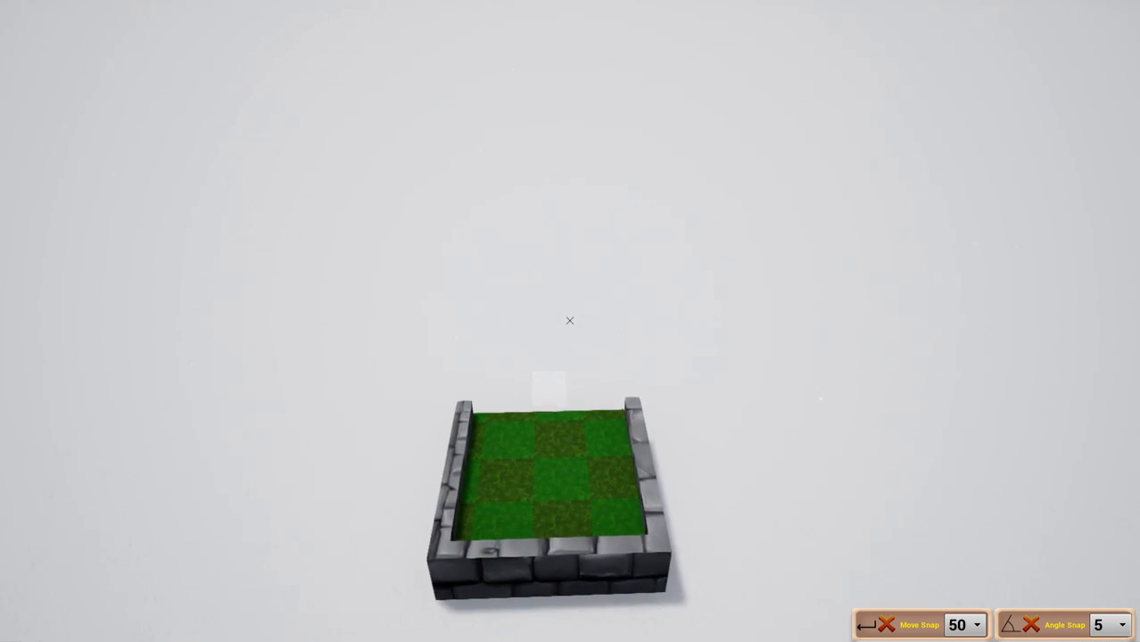
Step: Extend the open end of the starting piece in a straight line with Simple Lane 2 Wall pieces
key(Tab)
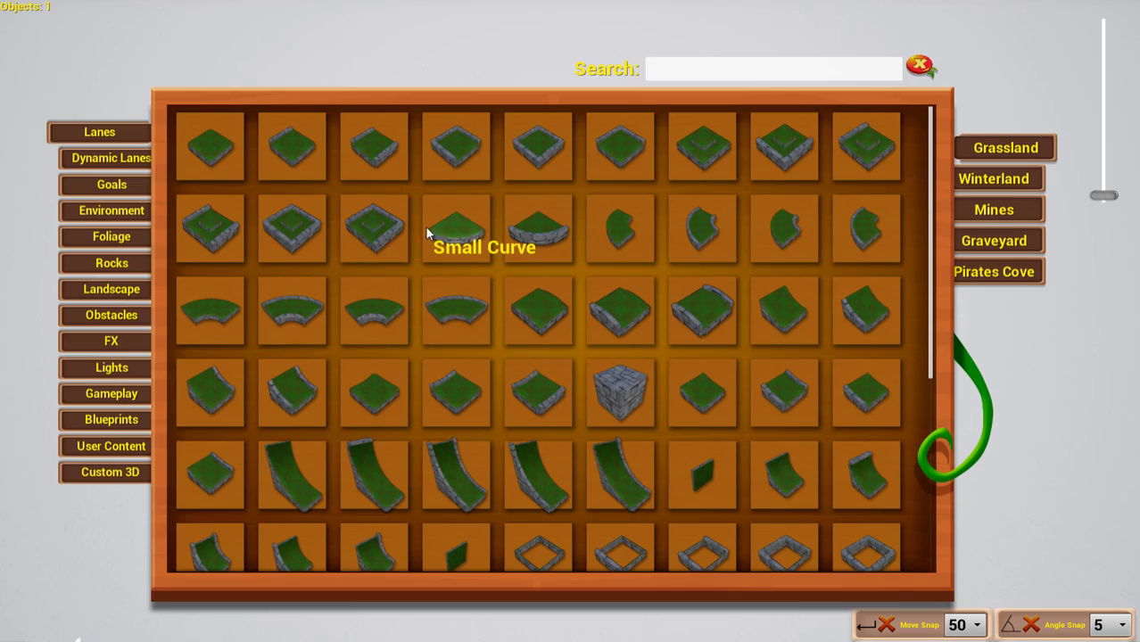
click(375, 148)
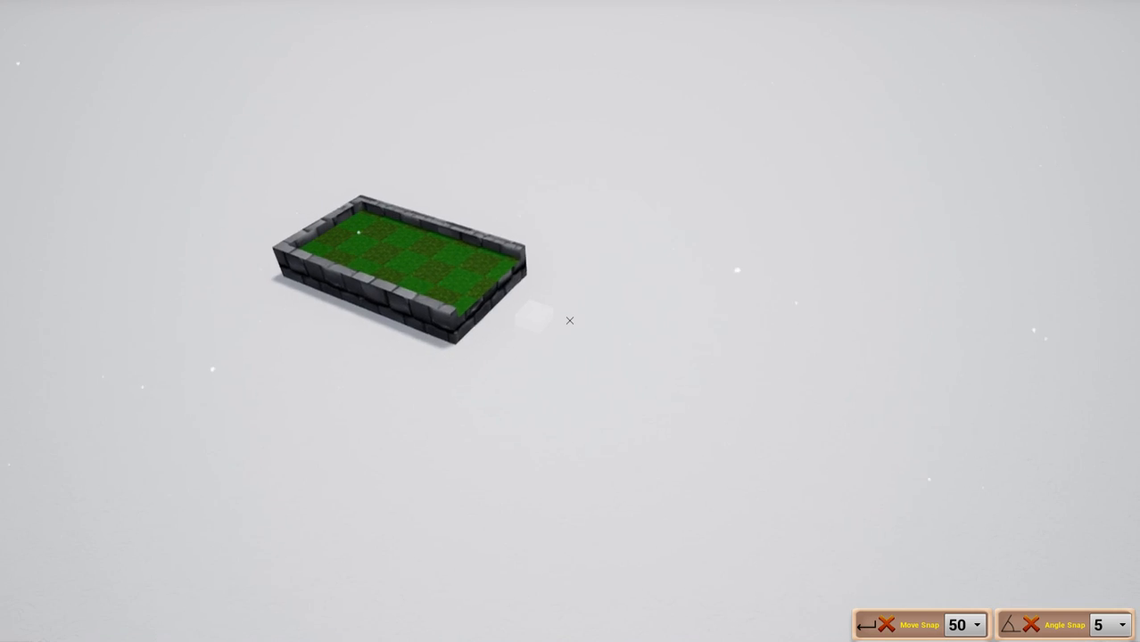
key(Tab)
click(287, 145)
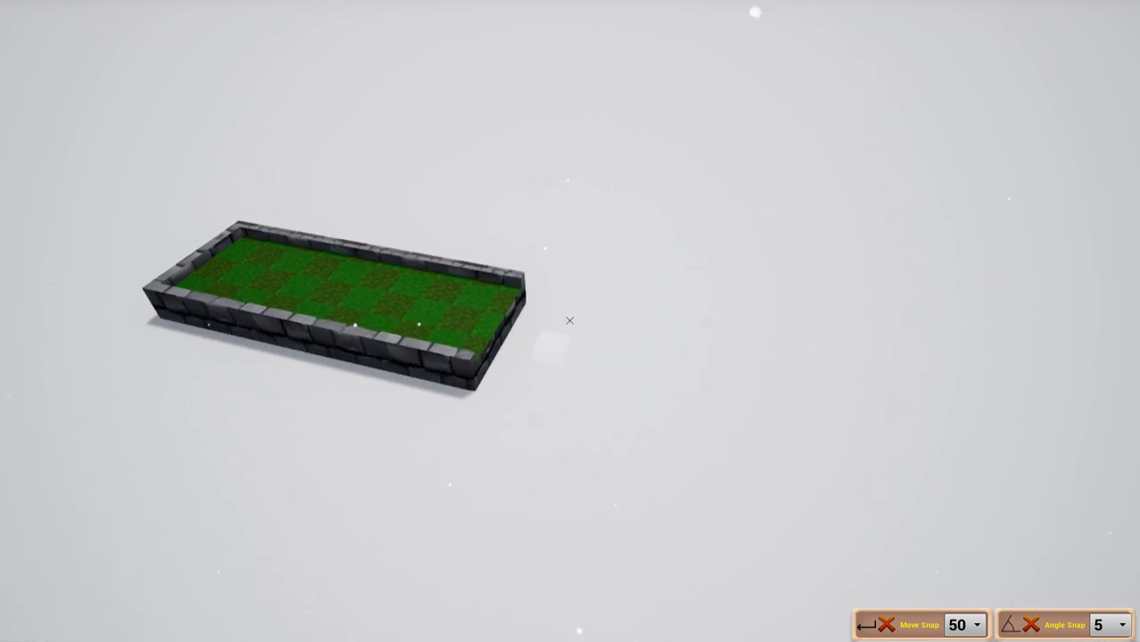
key(Tab)
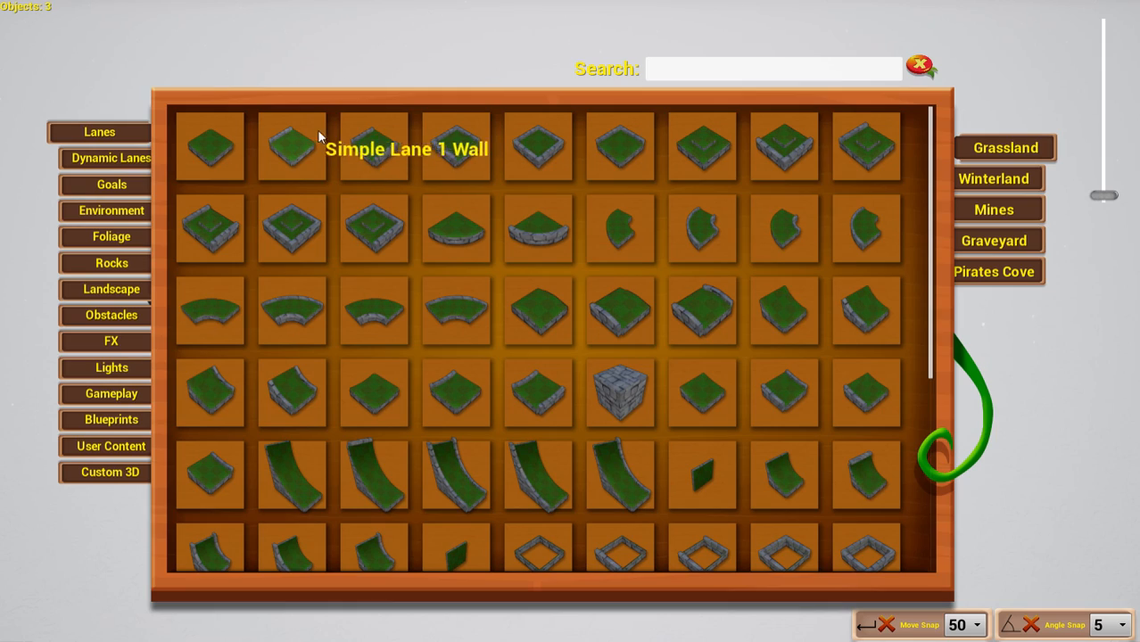
click(343, 138)
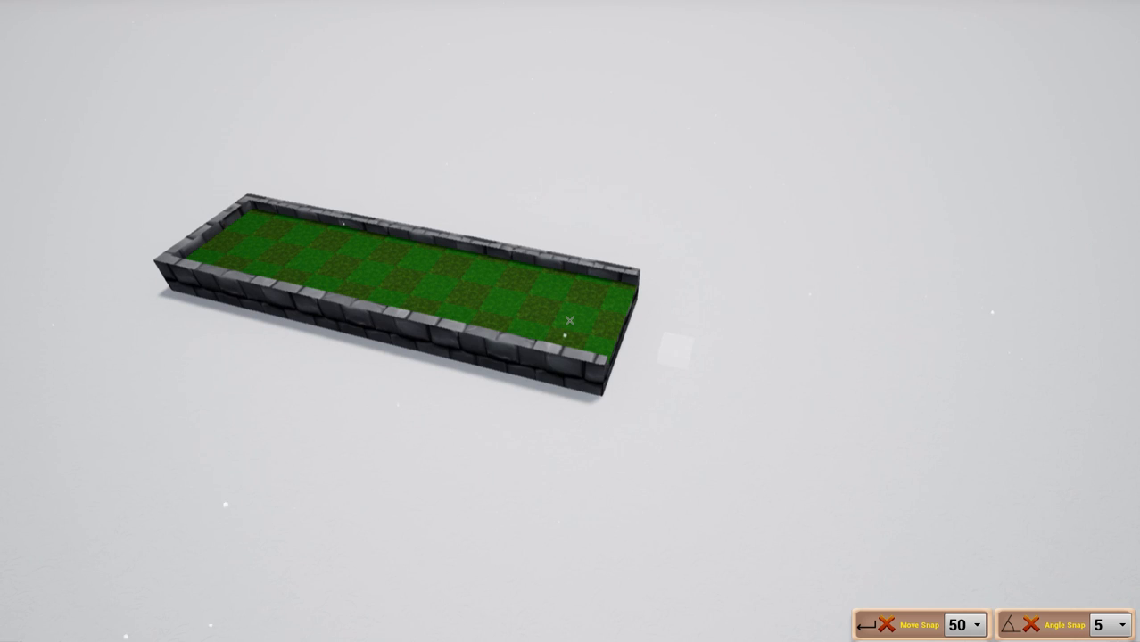
Step: Rotate and attach further two-walled lane pieces to the open end until the lane is eight pieces long
key(d)
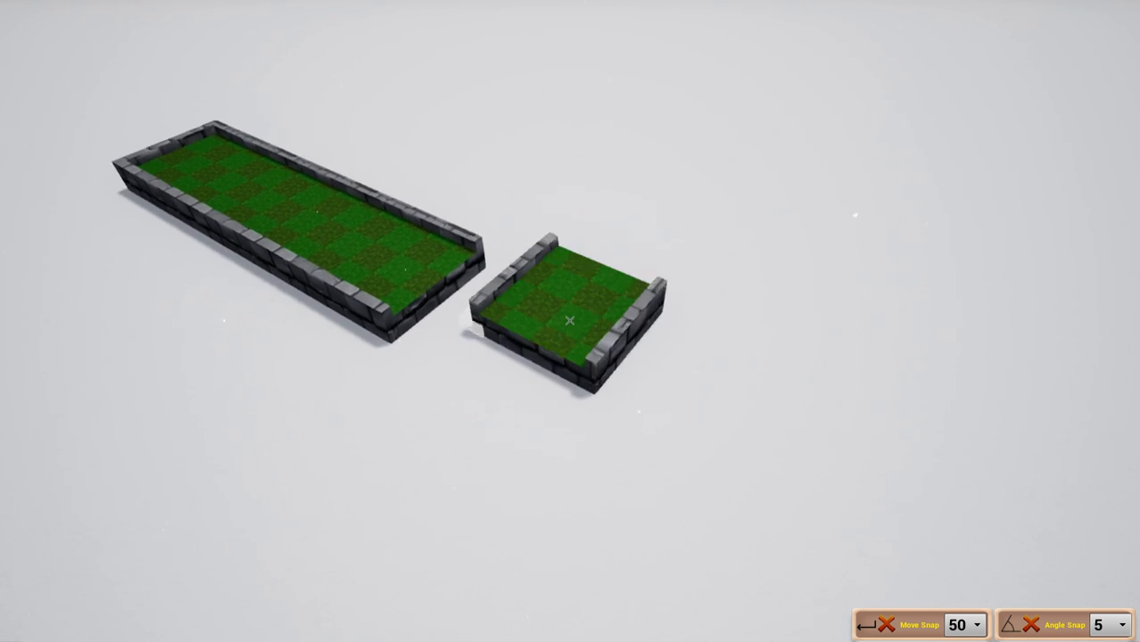
key(d)
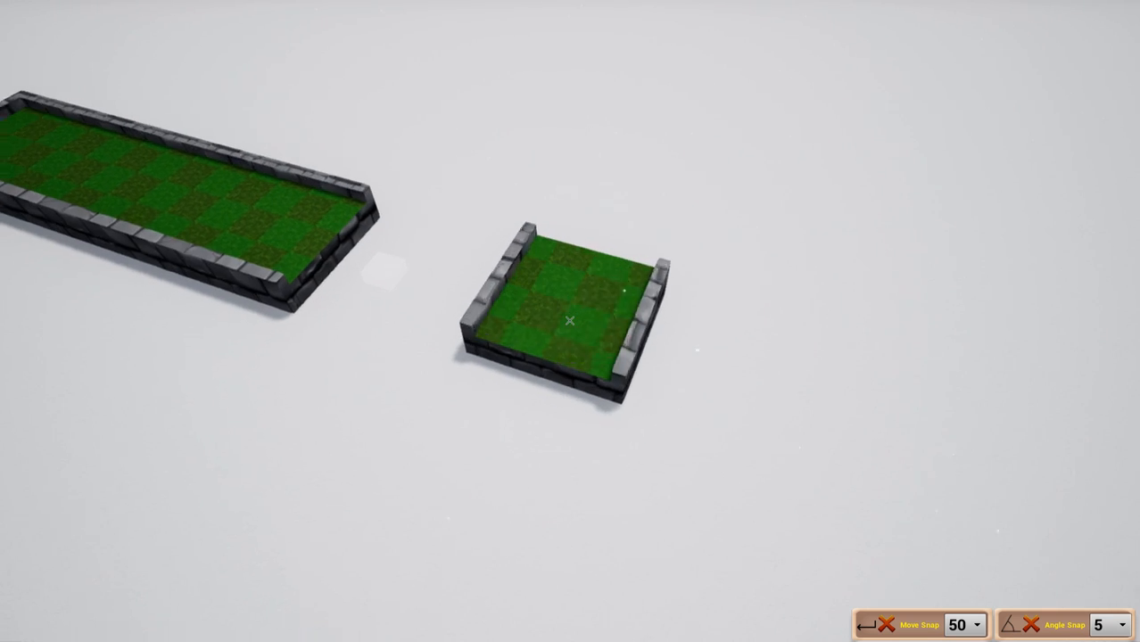
key(Tab)
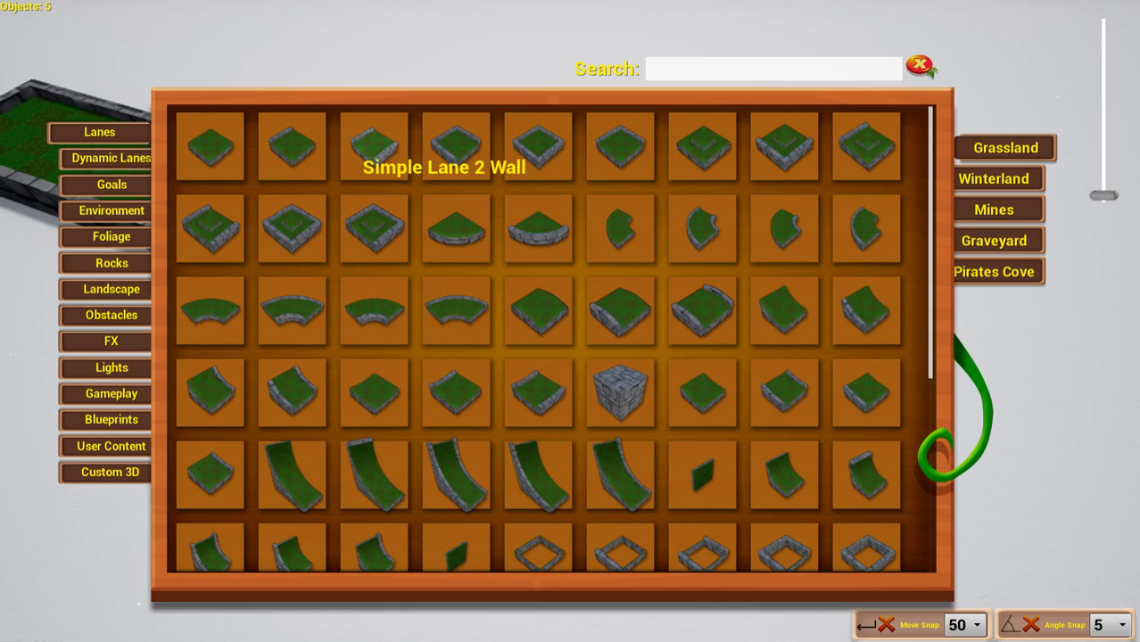
key(Tab)
key(d)
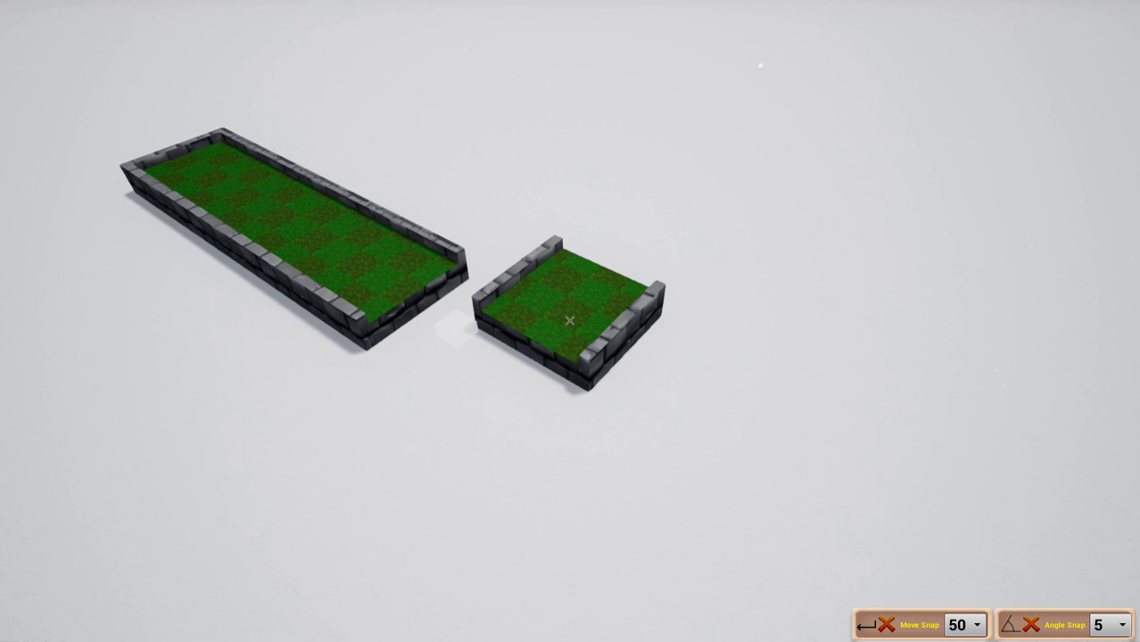
key(a)
key(s)
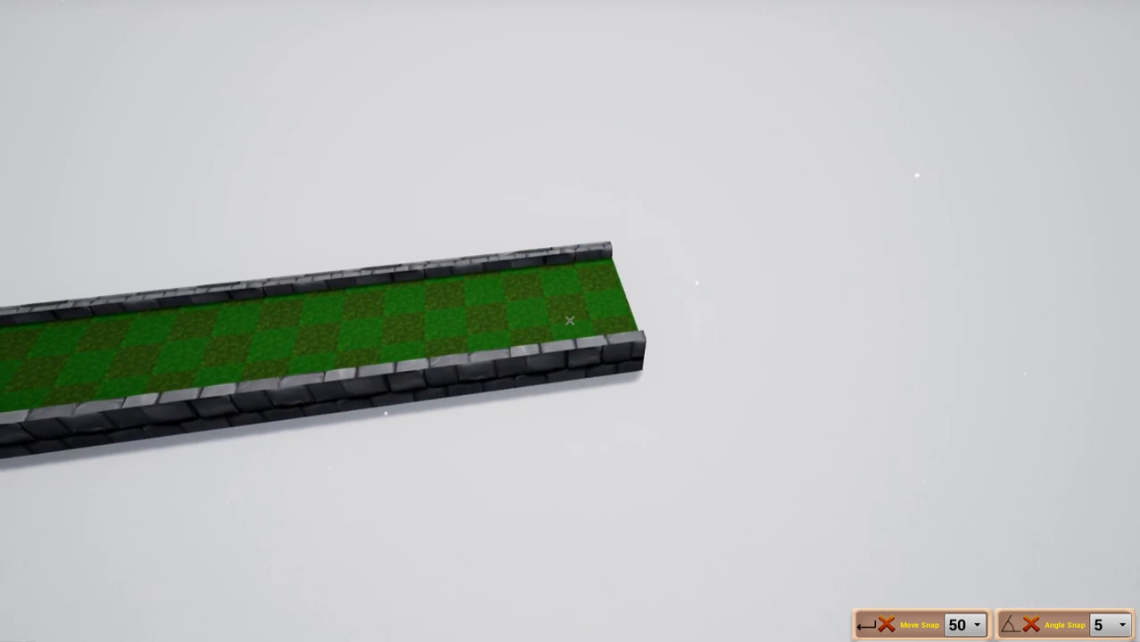
click(570, 320)
key(d)
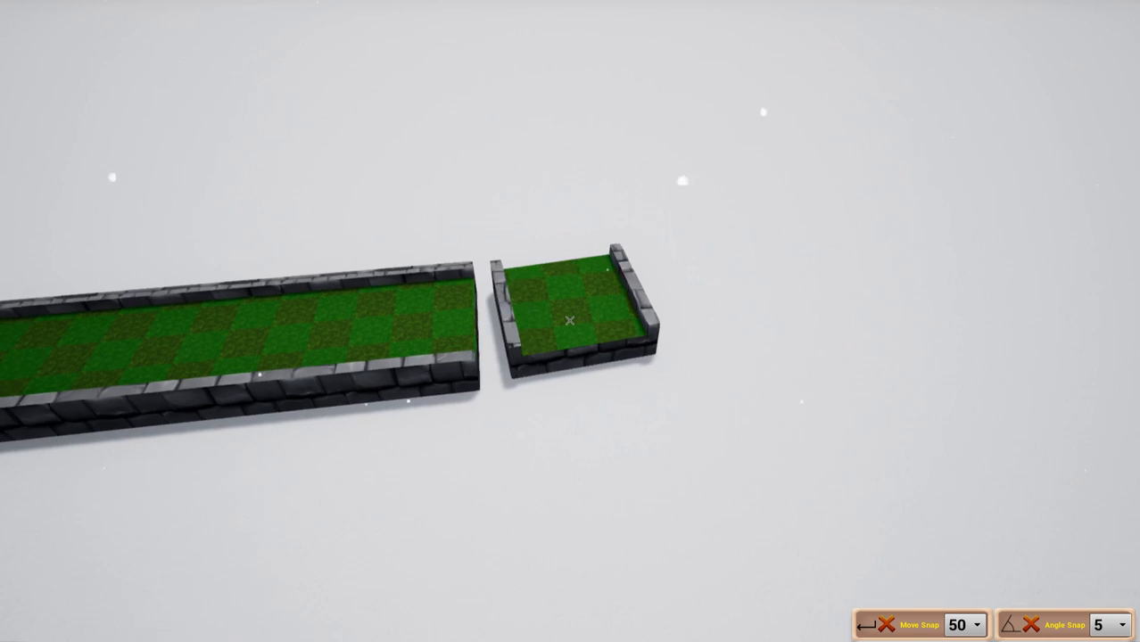
Step: Close the far end of the lane with the round walled goal piece, its opening turned toward the lane
key(Tab)
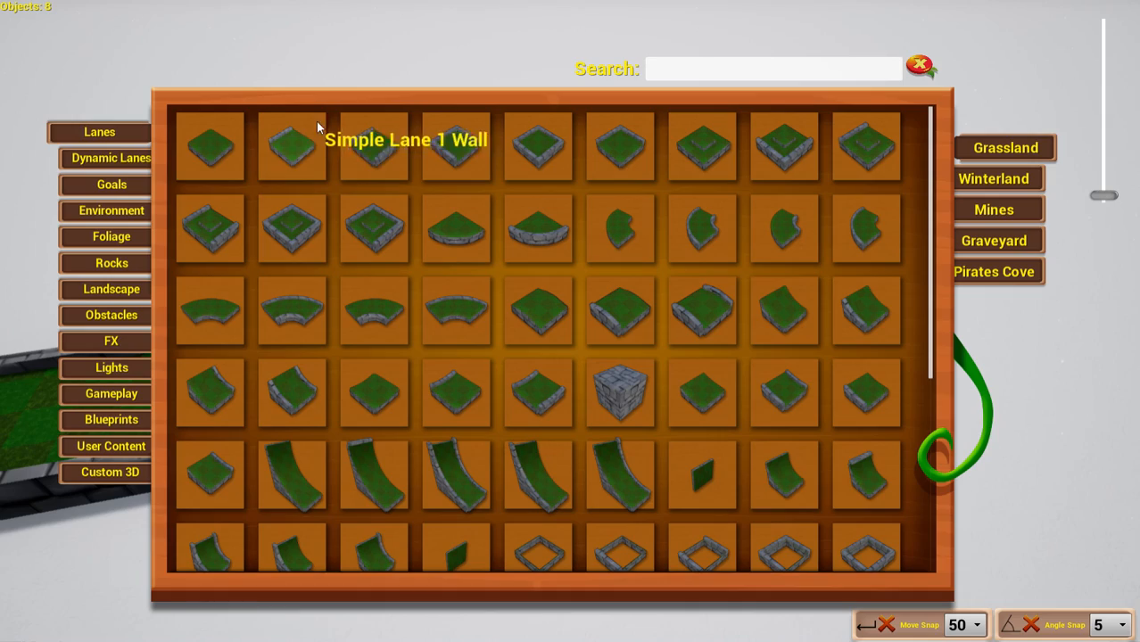
click(109, 185)
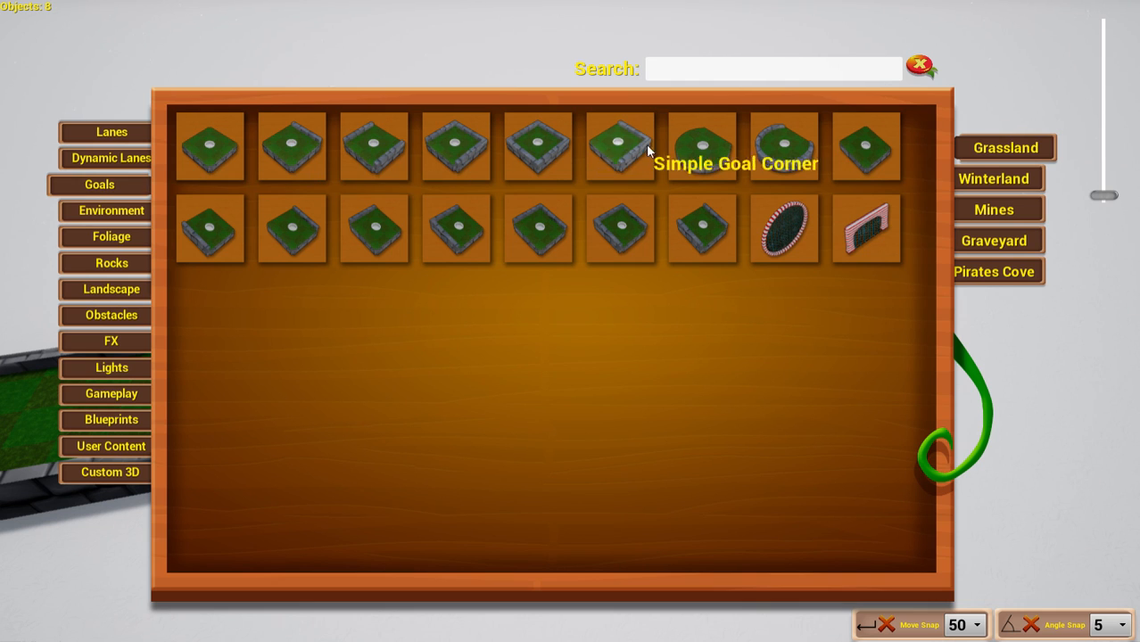
click(792, 163)
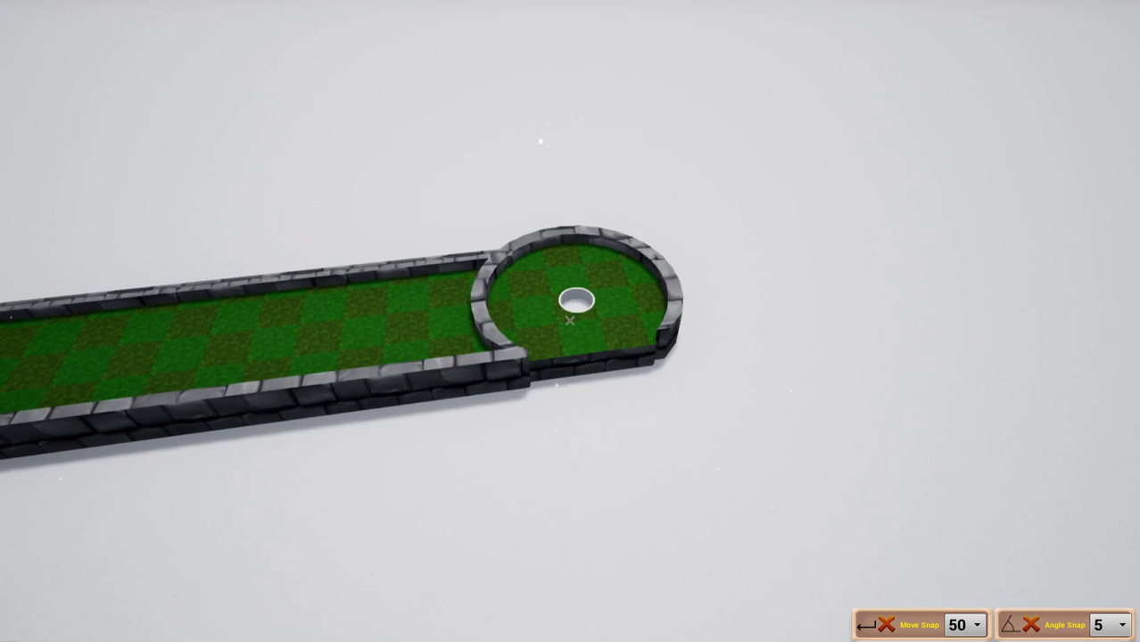
key(a)
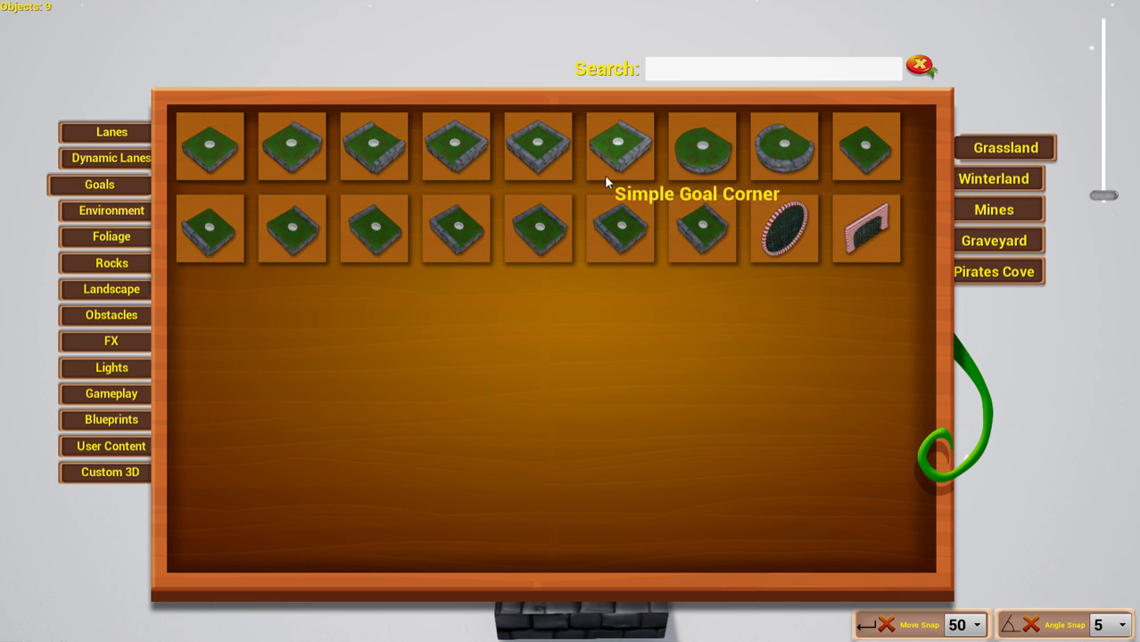
Step: Choose the wooden house from the Environment objects and rotate it so its open passage lines up with the lane
click(105, 213)
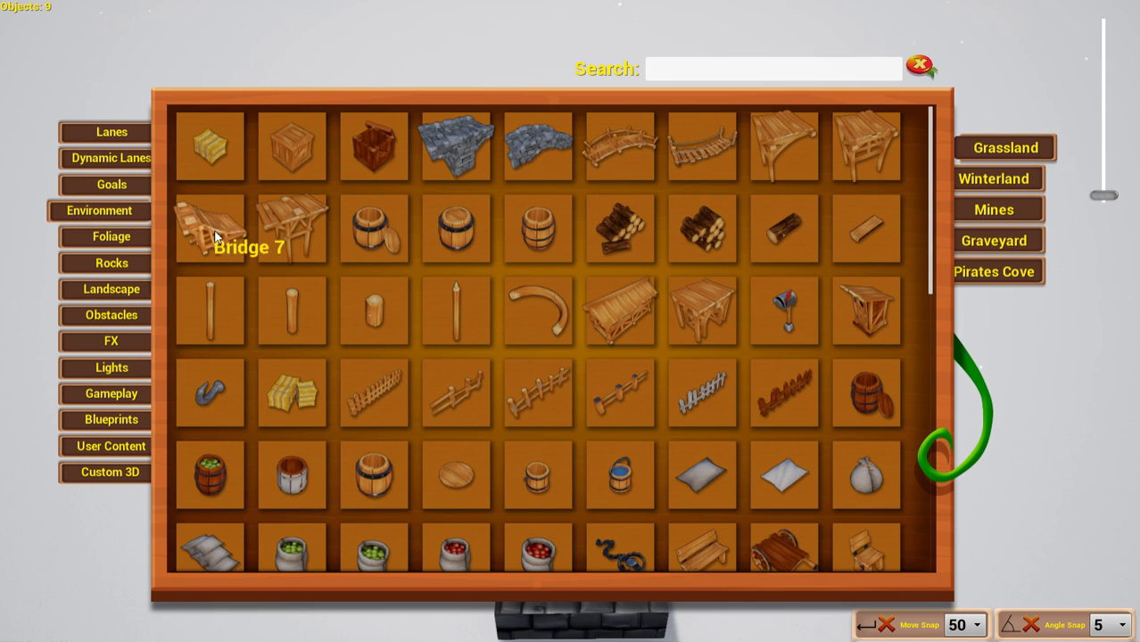
scroll(413, 284, down, 10)
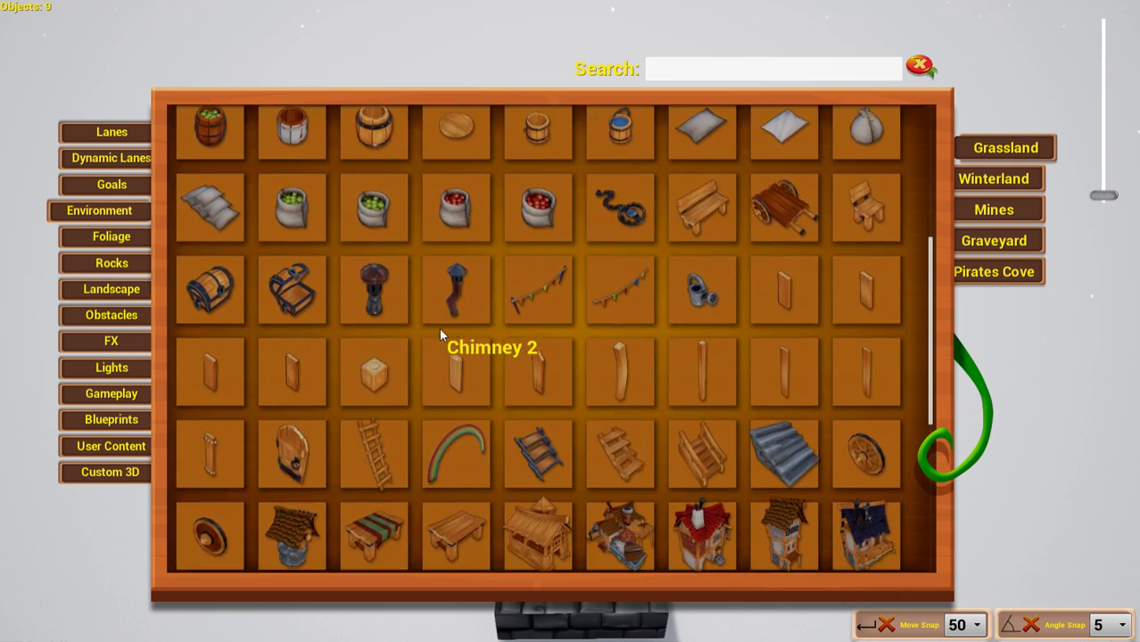
scroll(438, 331, down, 2)
click(529, 317)
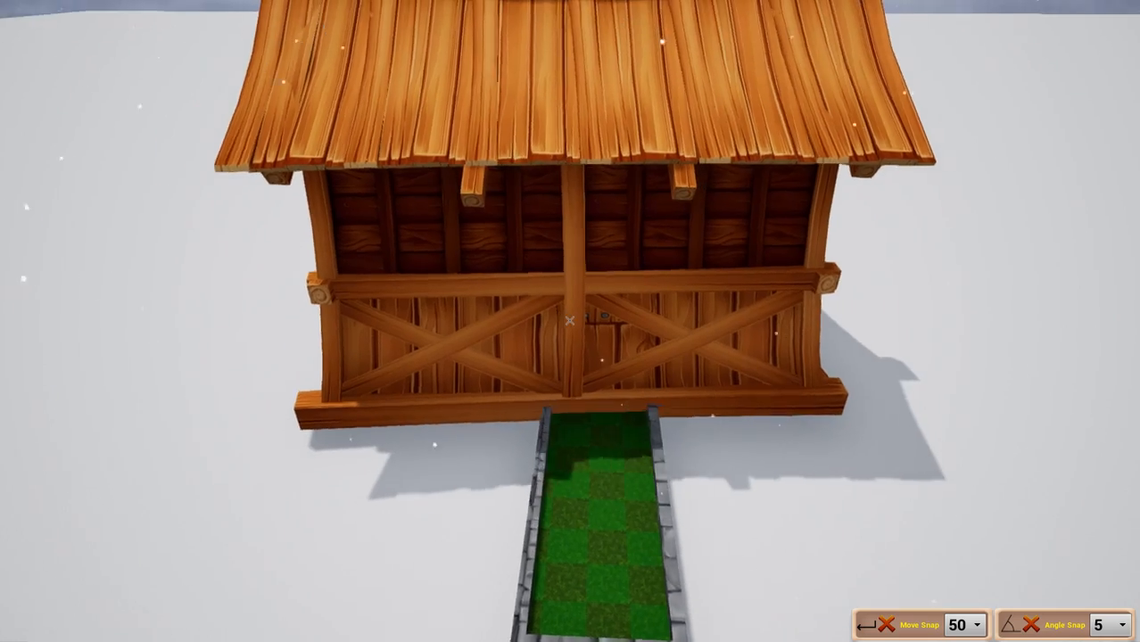
scroll(570, 320, up, 1)
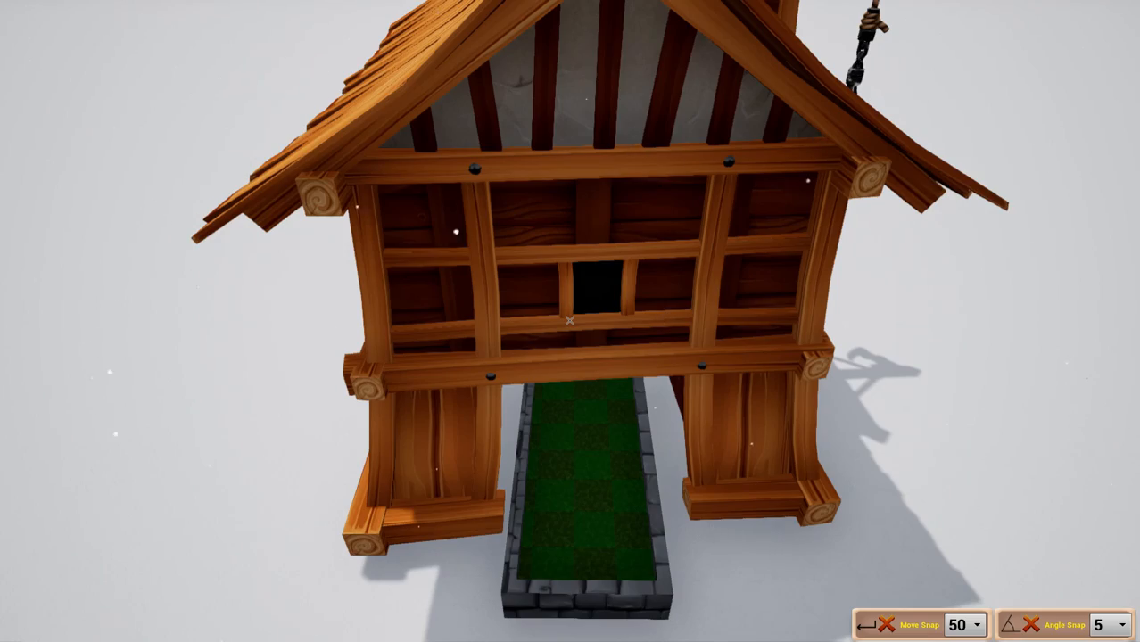
Step: Fine-tune the wooden house's position and angle and place it centred over the lane, with the lane running through its passage
key(w)
key(s)
key(a)
scroll(570, 321, down, 3)
scroll(570, 321, up, 5)
scroll(570, 321, down, 5)
scroll(570, 320, up, 4)
scroll(570, 321, down, 2)
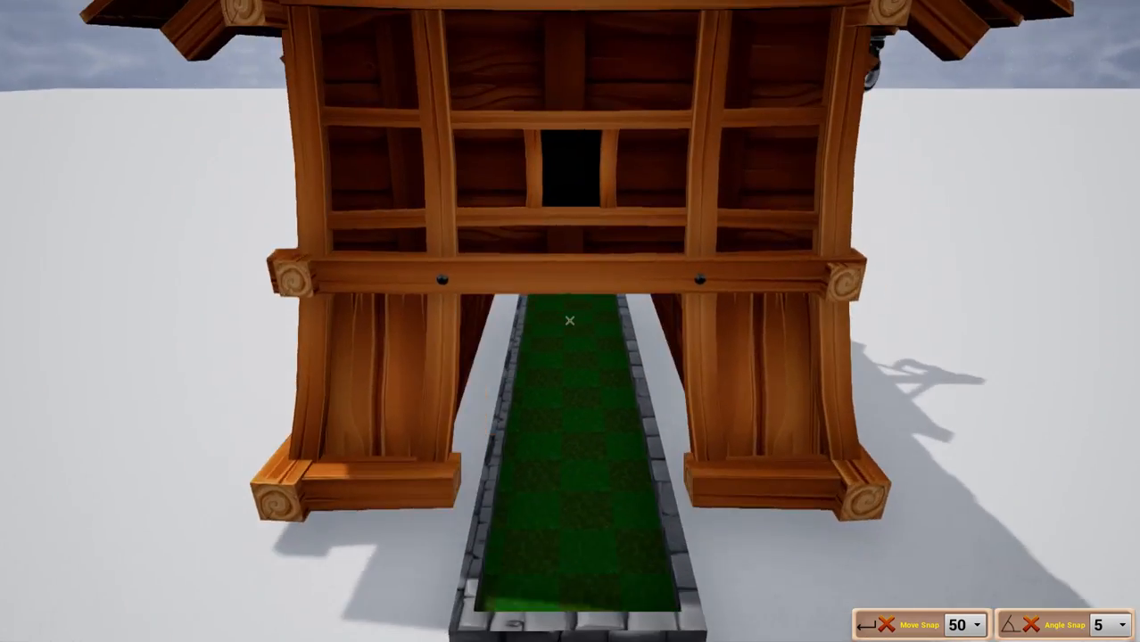
scroll(570, 320, up, 2)
scroll(571, 321, down, 3)
scroll(570, 320, up, 5)
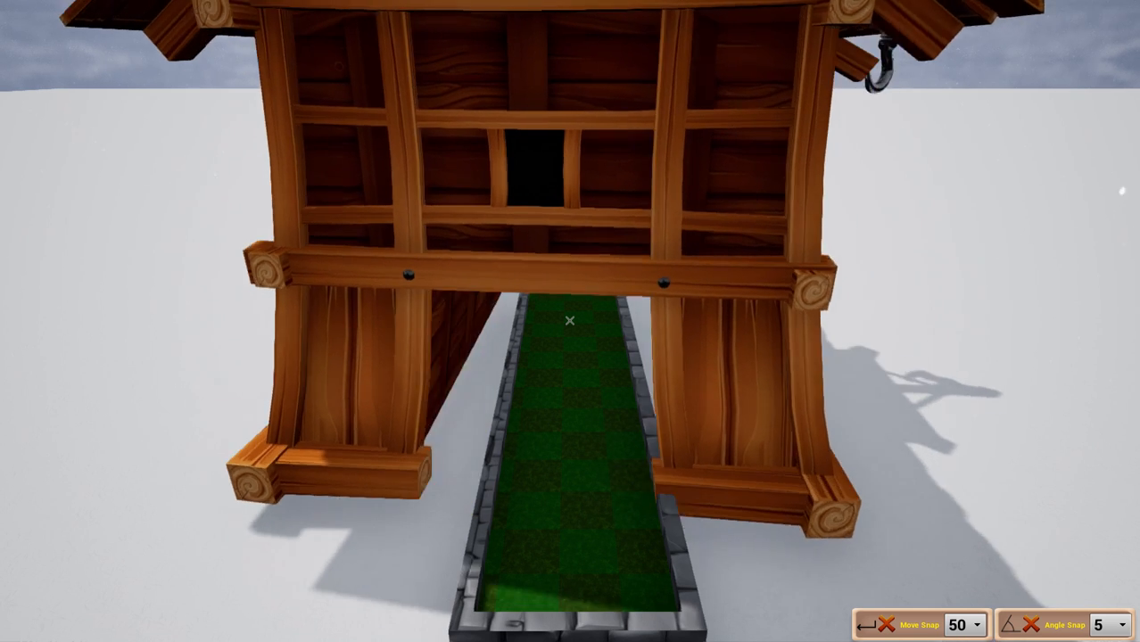
scroll(570, 321, down, 2)
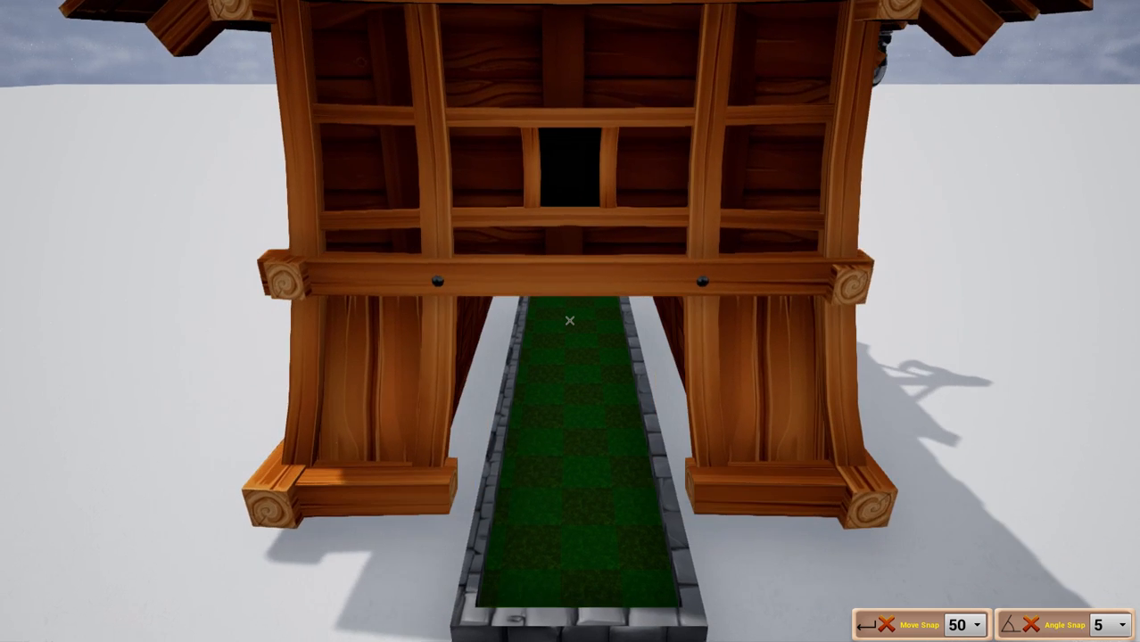
key(d)
scroll(571, 321, up, 2)
scroll(570, 320, down, 2)
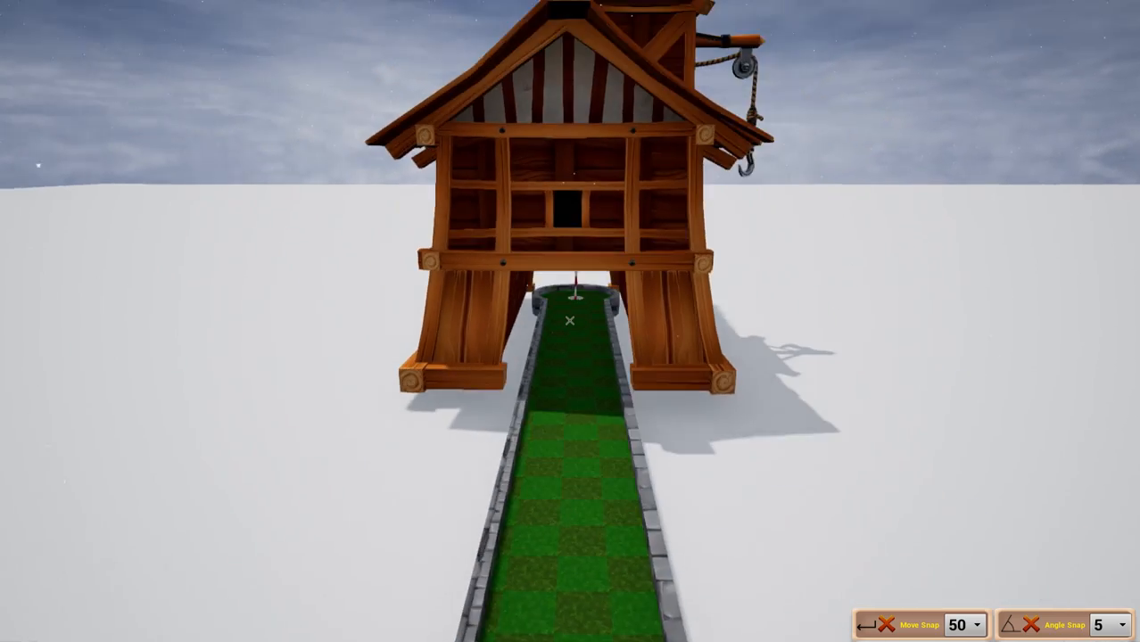
key(w)
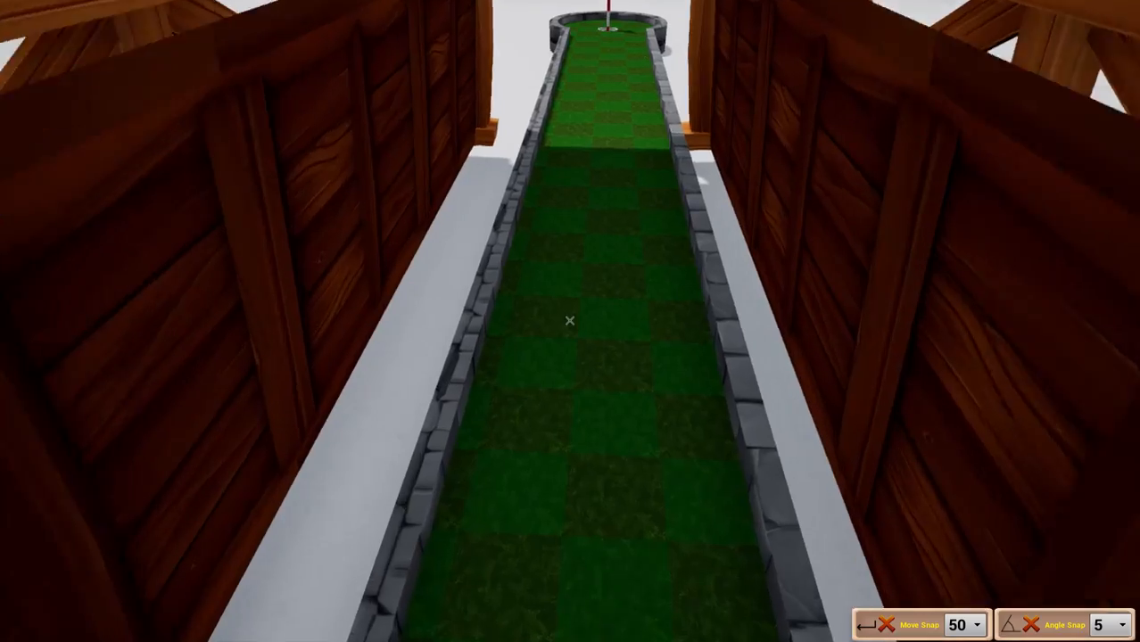
Step: Inspect the lane and the wooden house's passage from the inside, the front and the side to judge their alignment
key(s)
key(w)
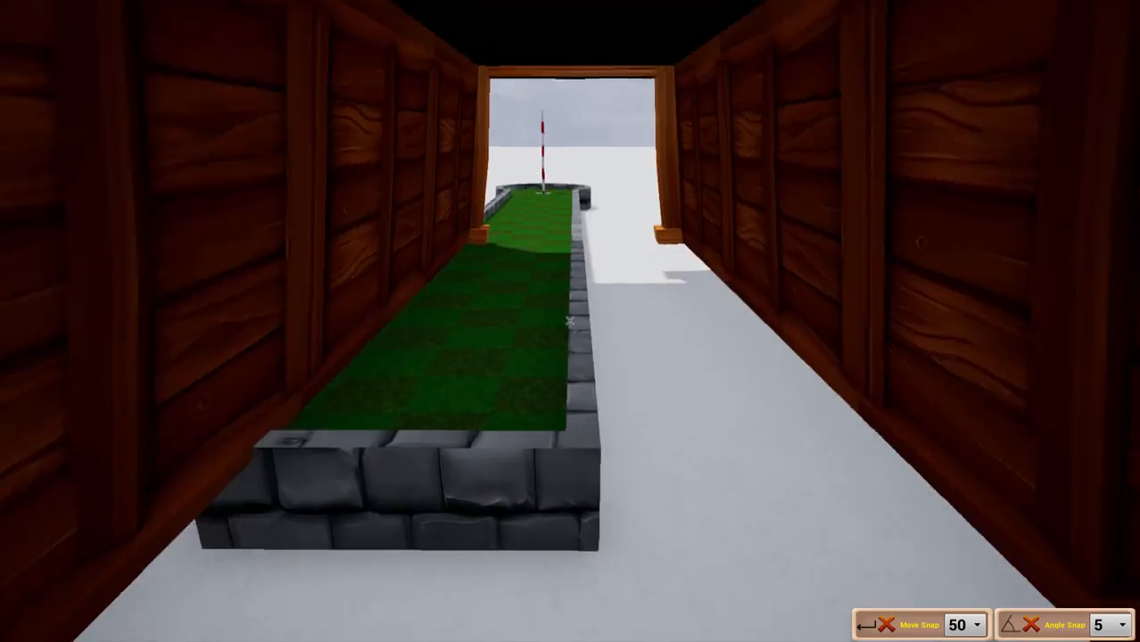
key(s)
key(a)
key(d)
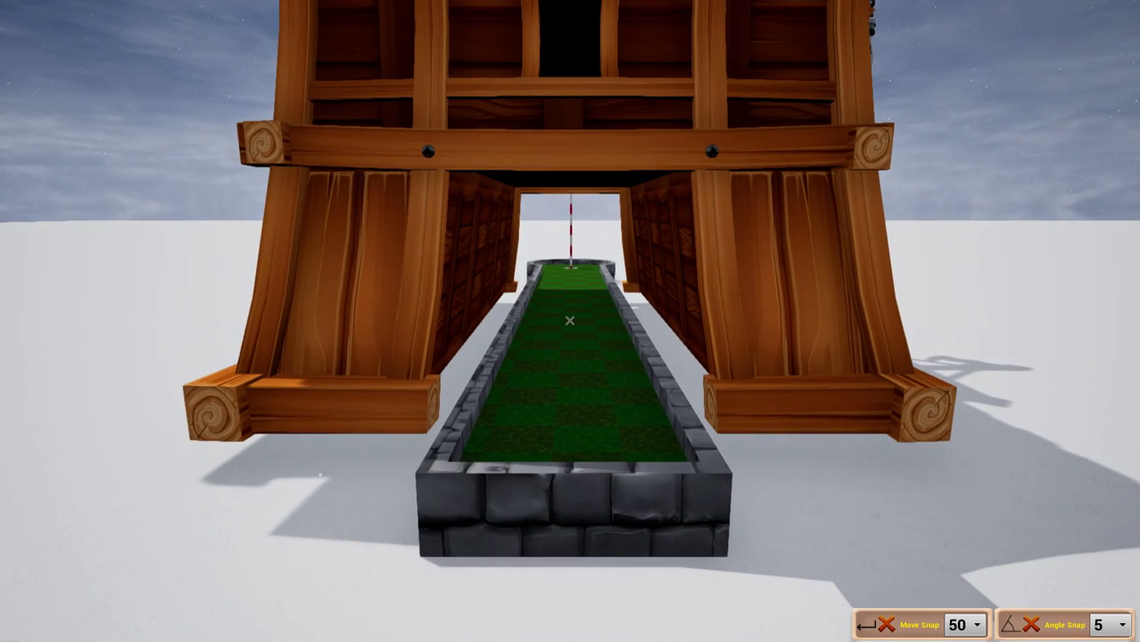
key(w)
key(d)
key(s)
key(a)
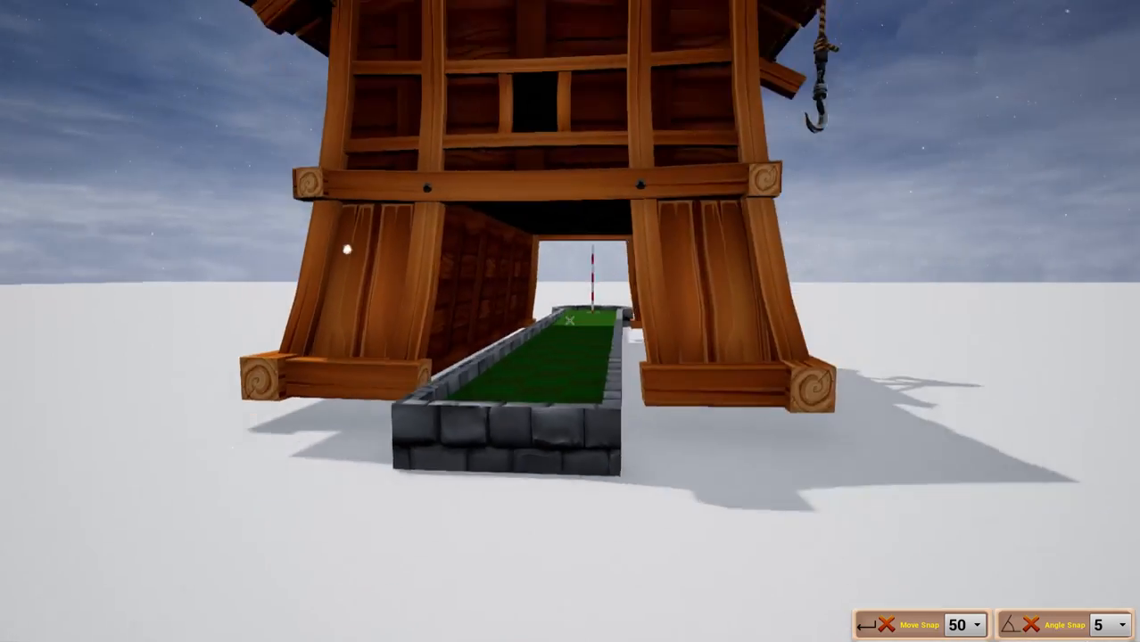
key(a)
key(d)
key(a)
key(s)
key(w)
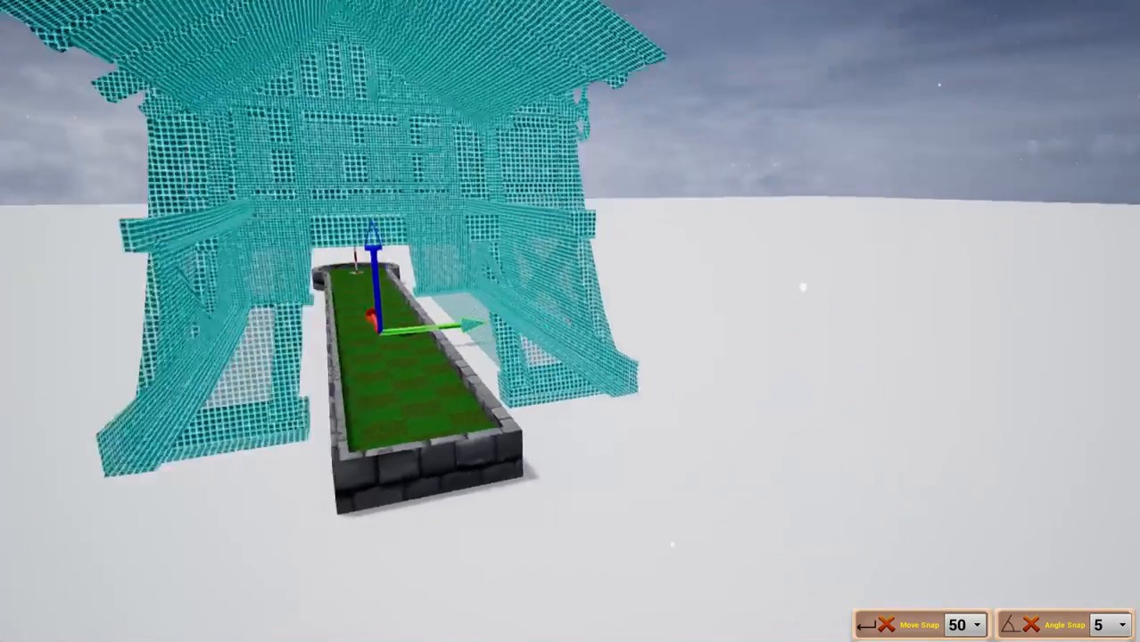
Step: Select the wooden house and nudge it sideways until its passage is centred on the lane
key(d)
click(570, 320)
key(a)
click(570, 320)
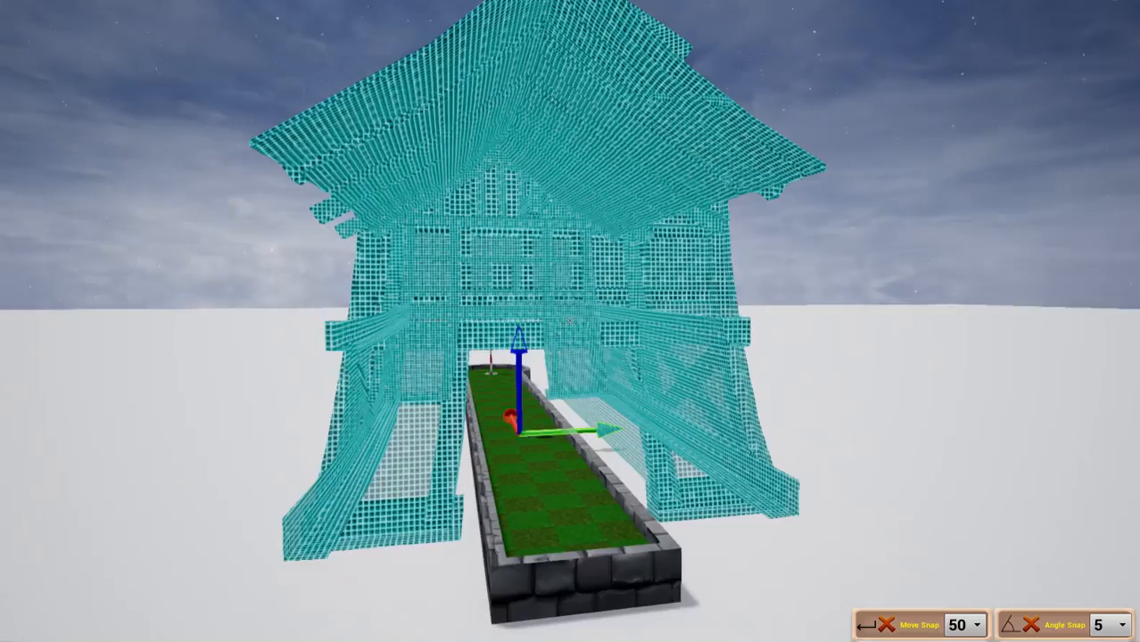
key(d)
key(w)
key(a)
key(d)
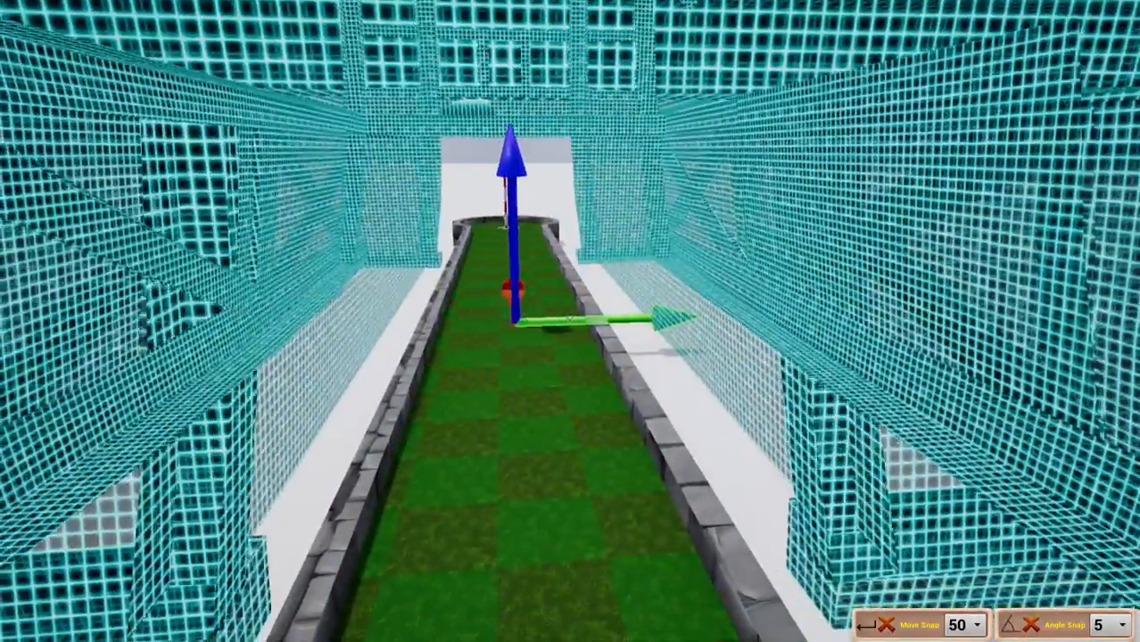
drag(570, 320, 675, 321)
key(d)
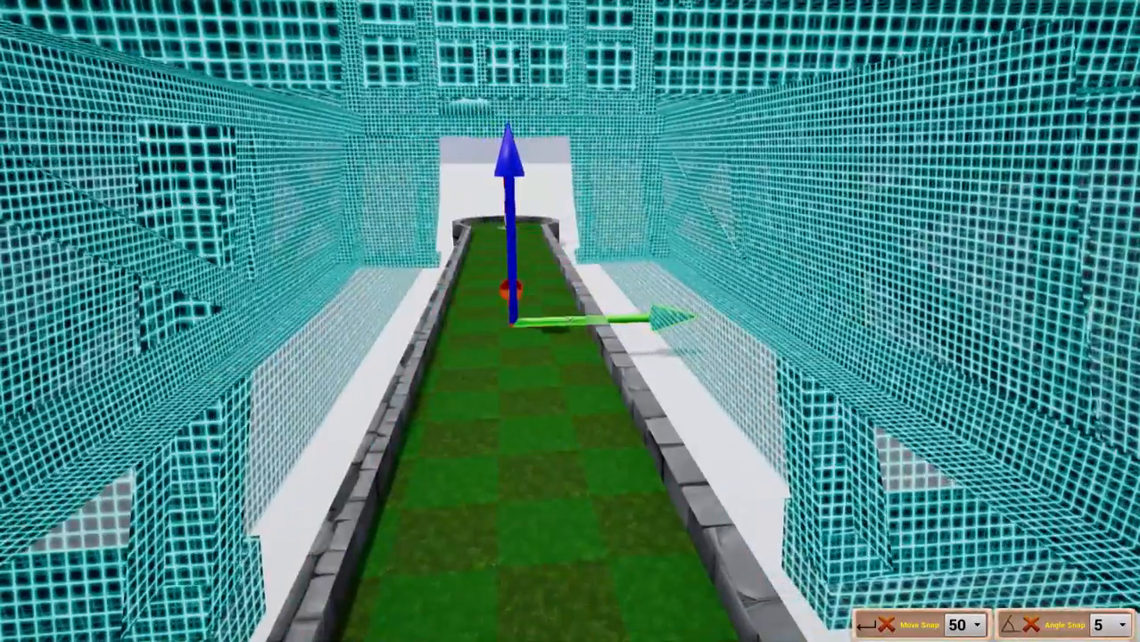
key(a)
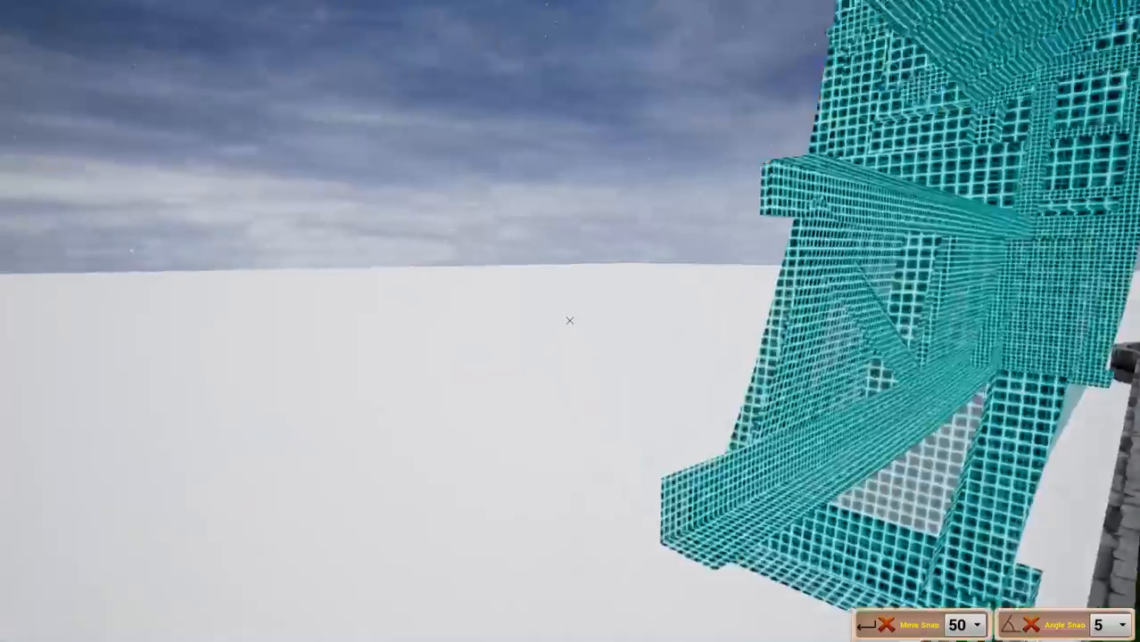
Step: Check the gap under the wooden house and lower the house vertically so its base rests on the snow
key(d)
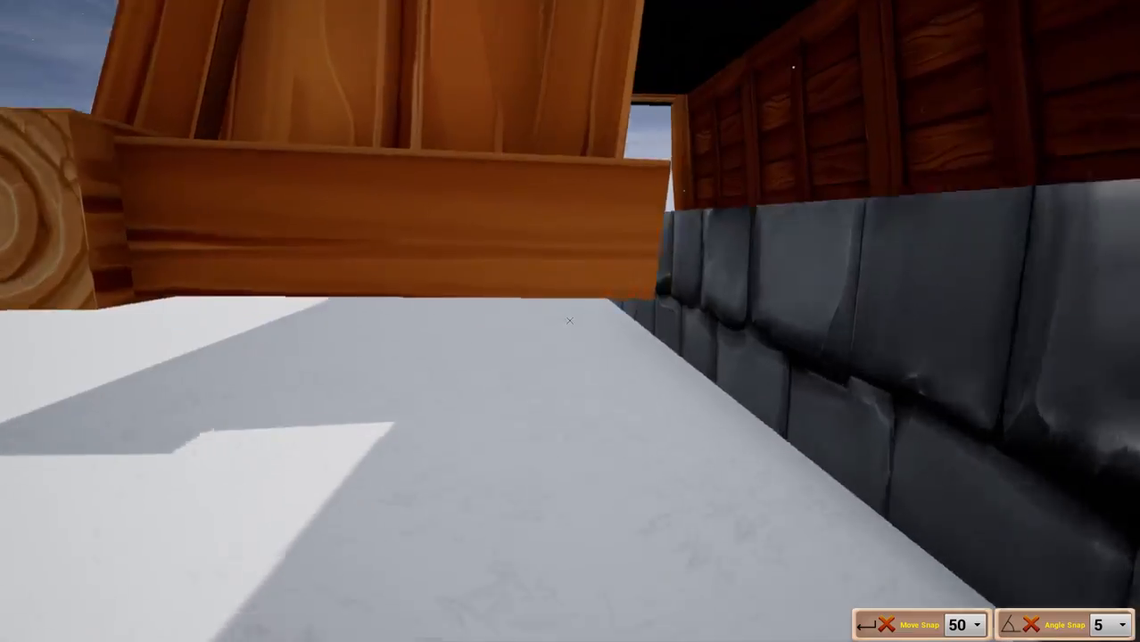
key(w)
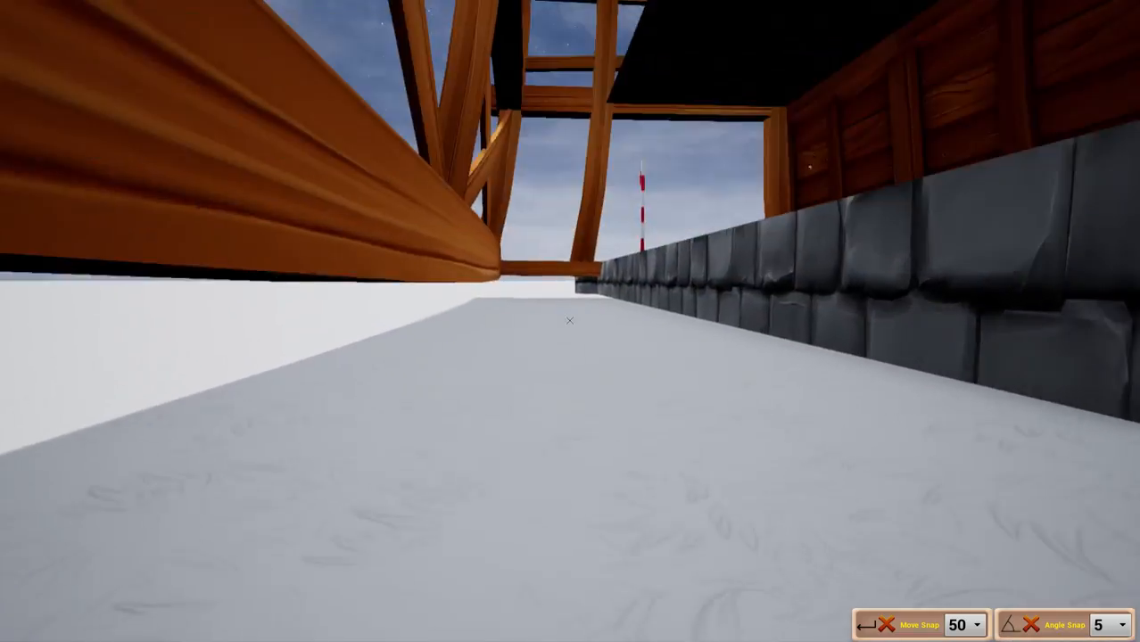
right_drag(569, 321, 569, 321)
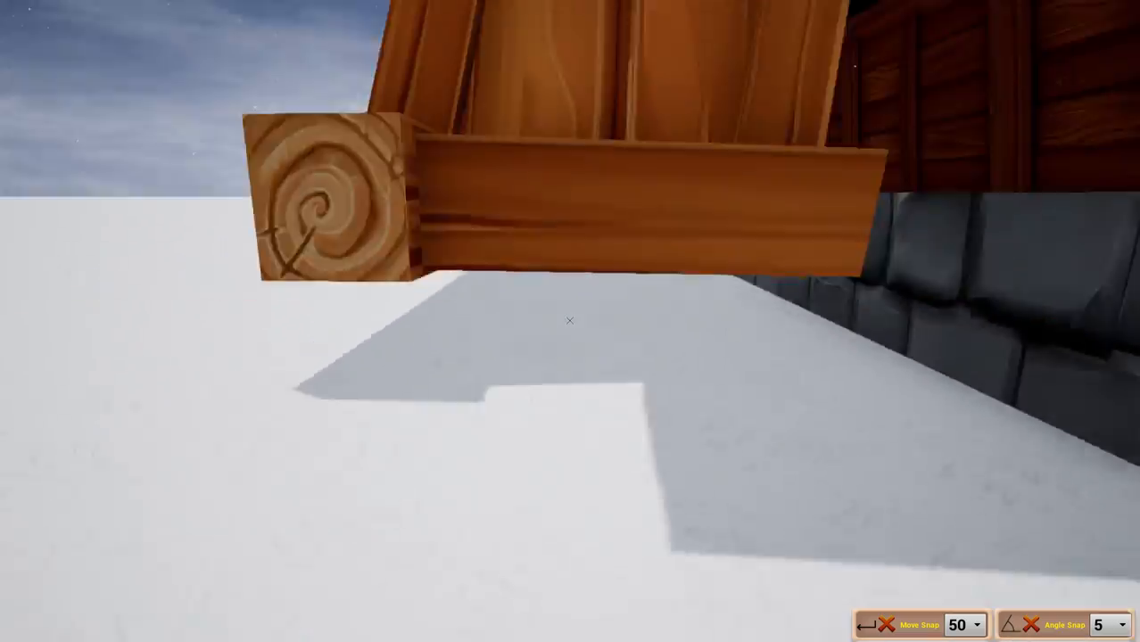
key(w)
click(571, 321)
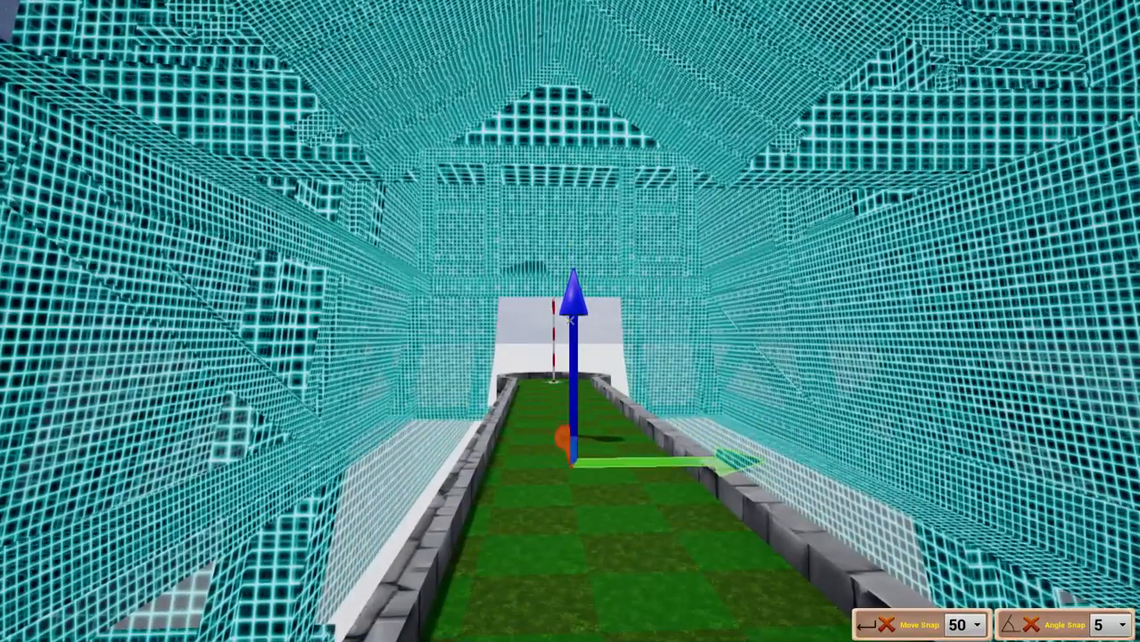
right_drag(570, 320, 570, 320)
key(s)
Step: Place the ball start marker from the Gameplay objects on the closed end of the lane, facing the house passage
key(Tab)
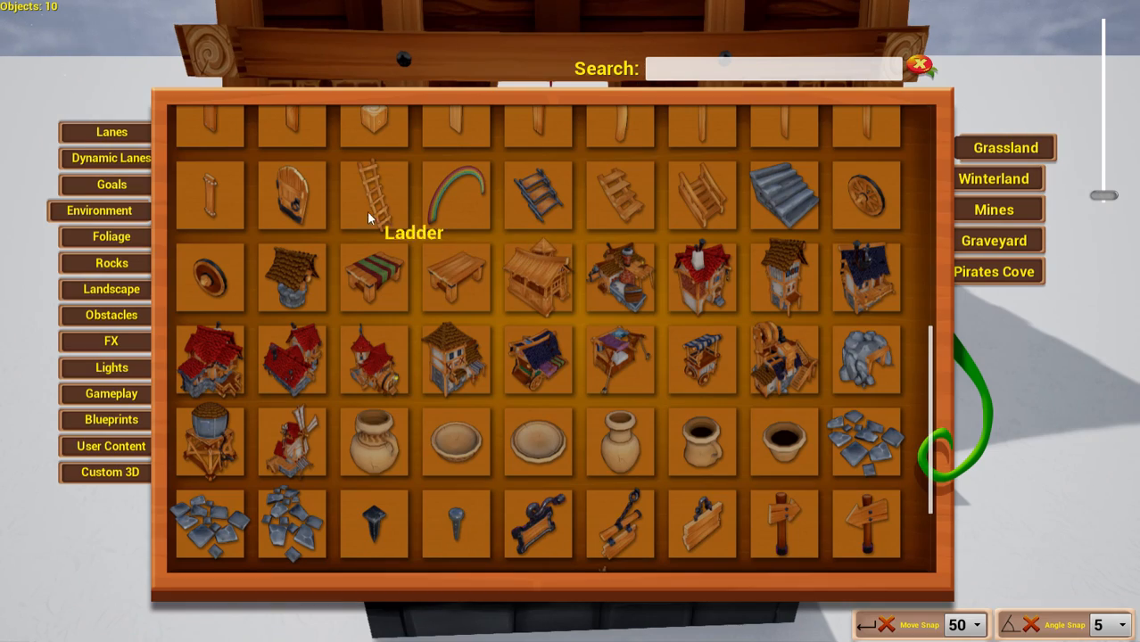
click(112, 394)
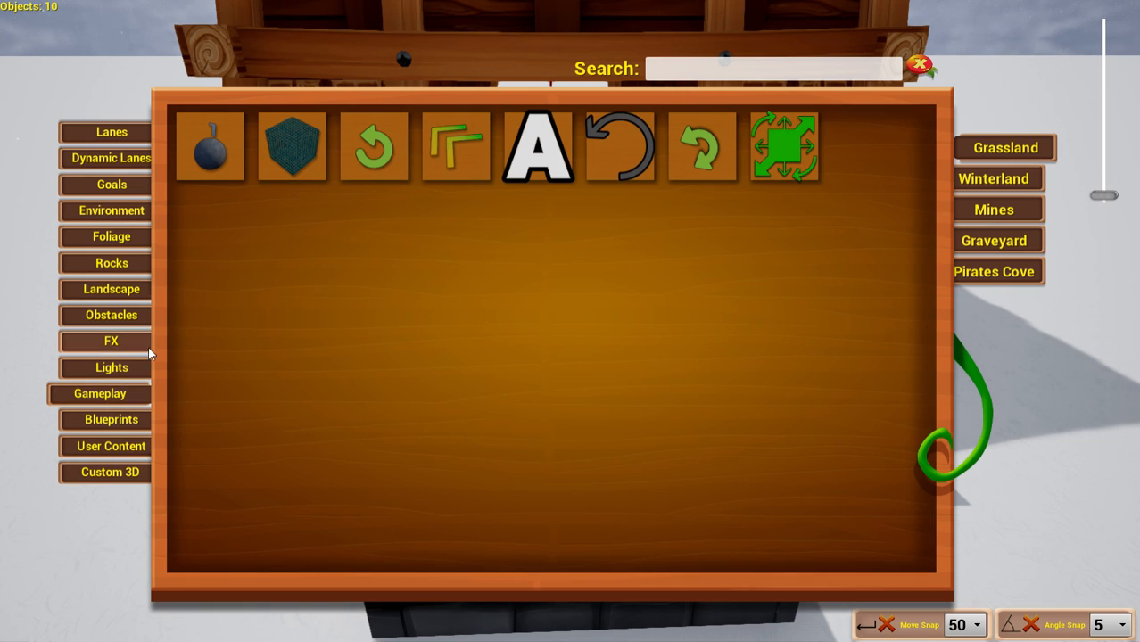
click(212, 160)
key(d)
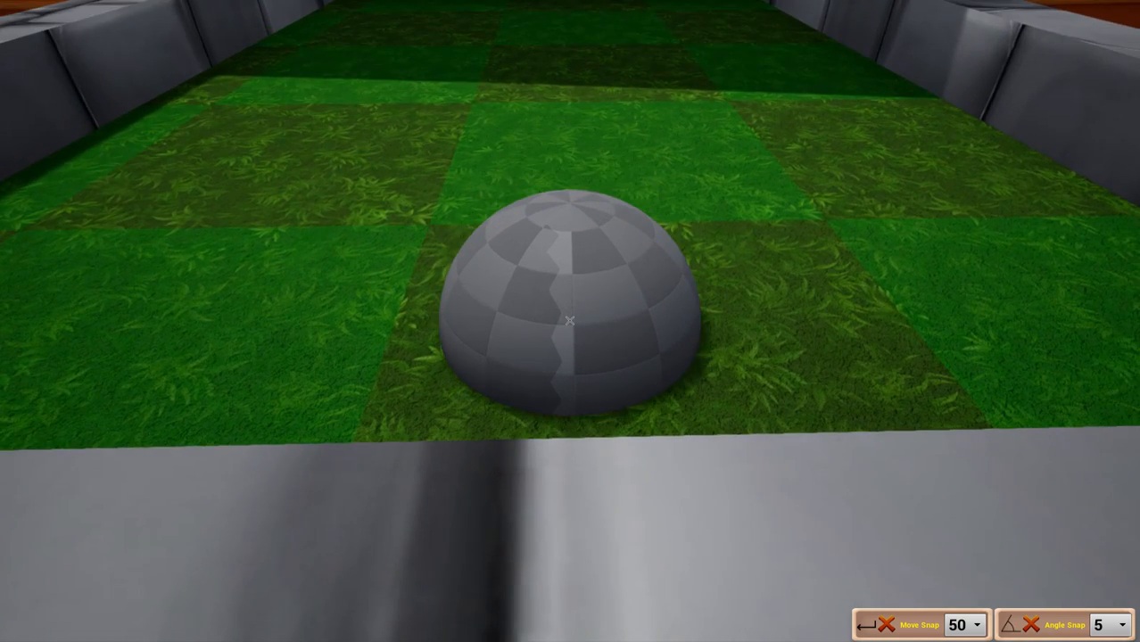
scroll(570, 320, down, 3)
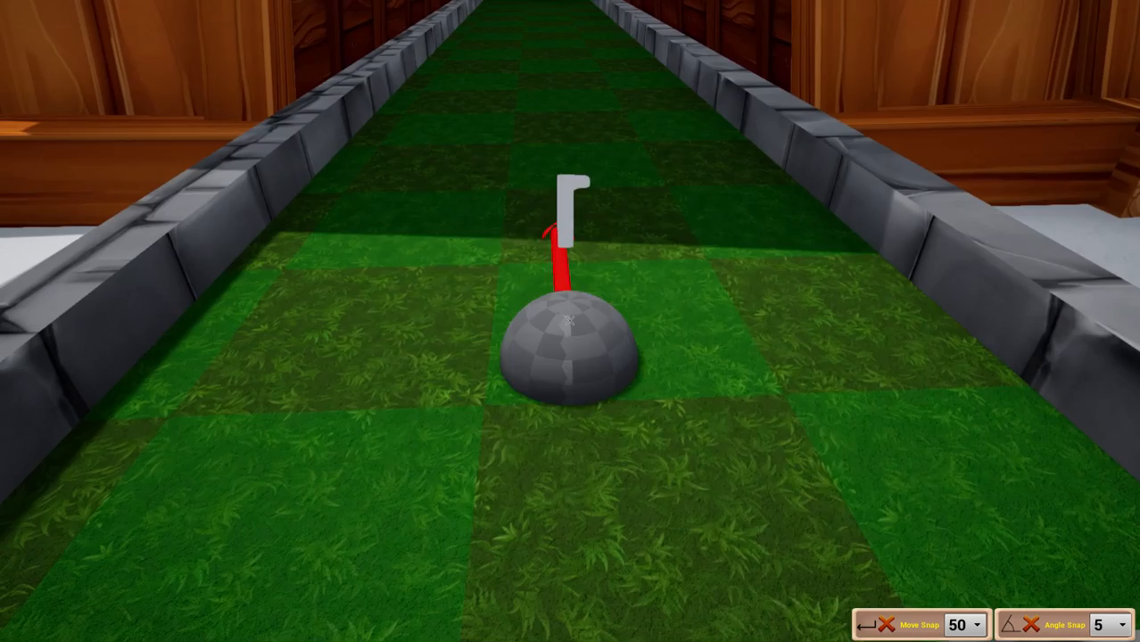
click(570, 320)
Step: Raise the start marker until the whole ball clears the grass, and review its hole and par settings
key(s)
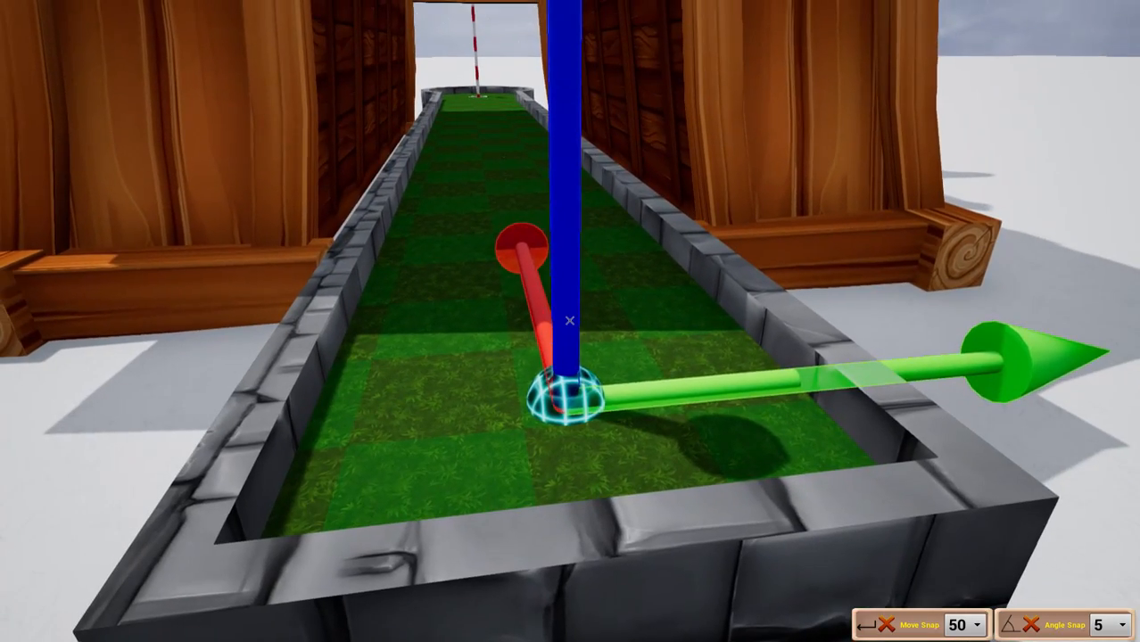
key(s)
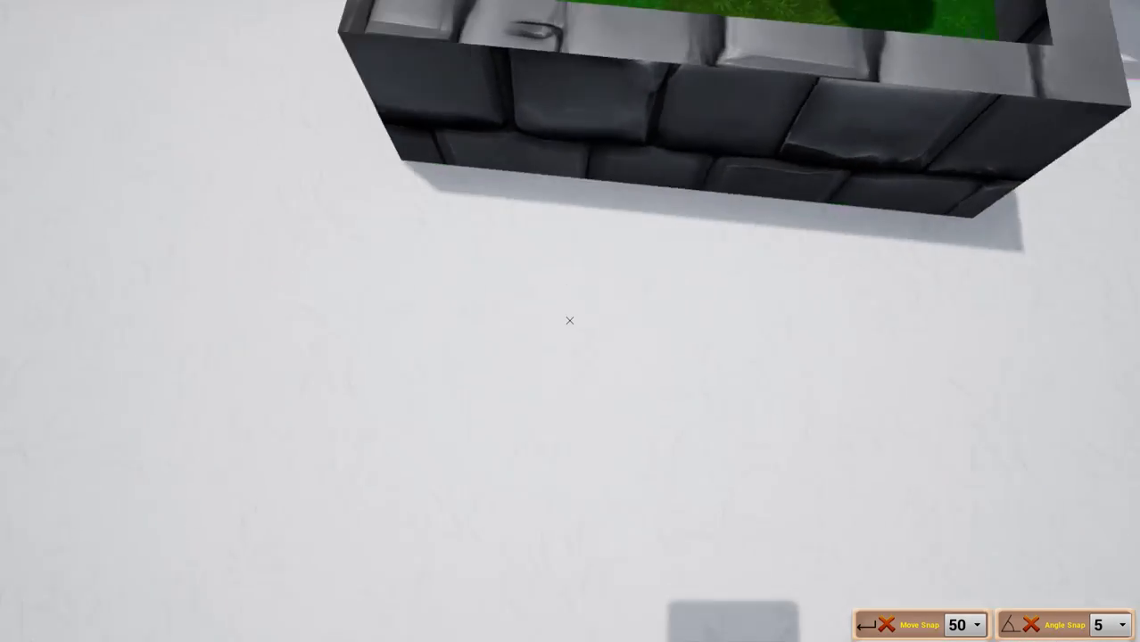
key(w)
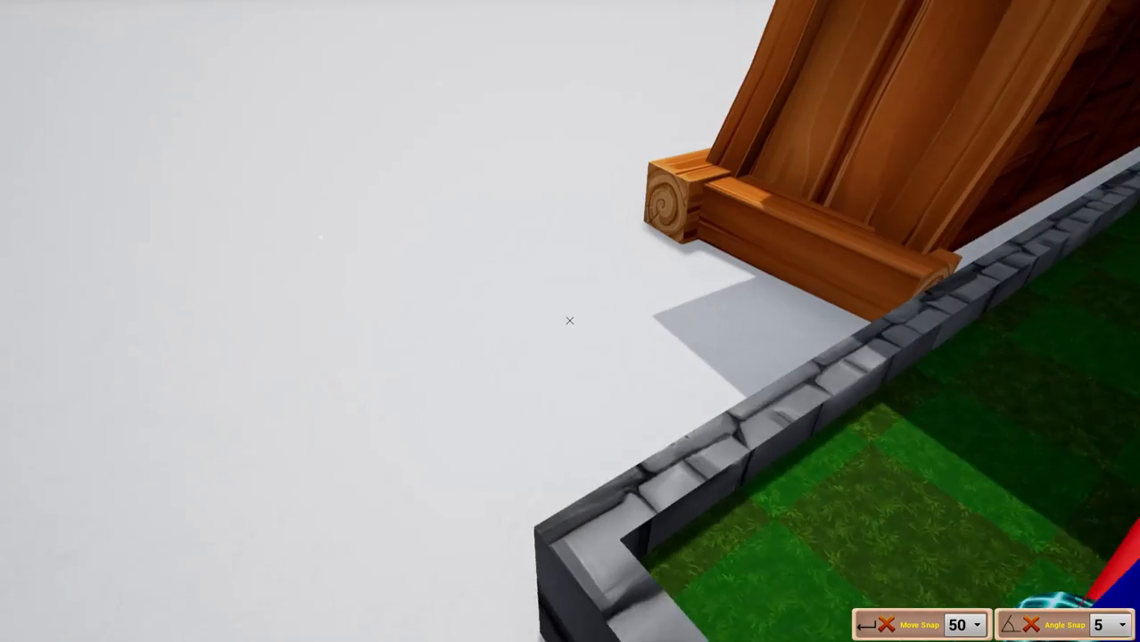
click(571, 320)
key(s)
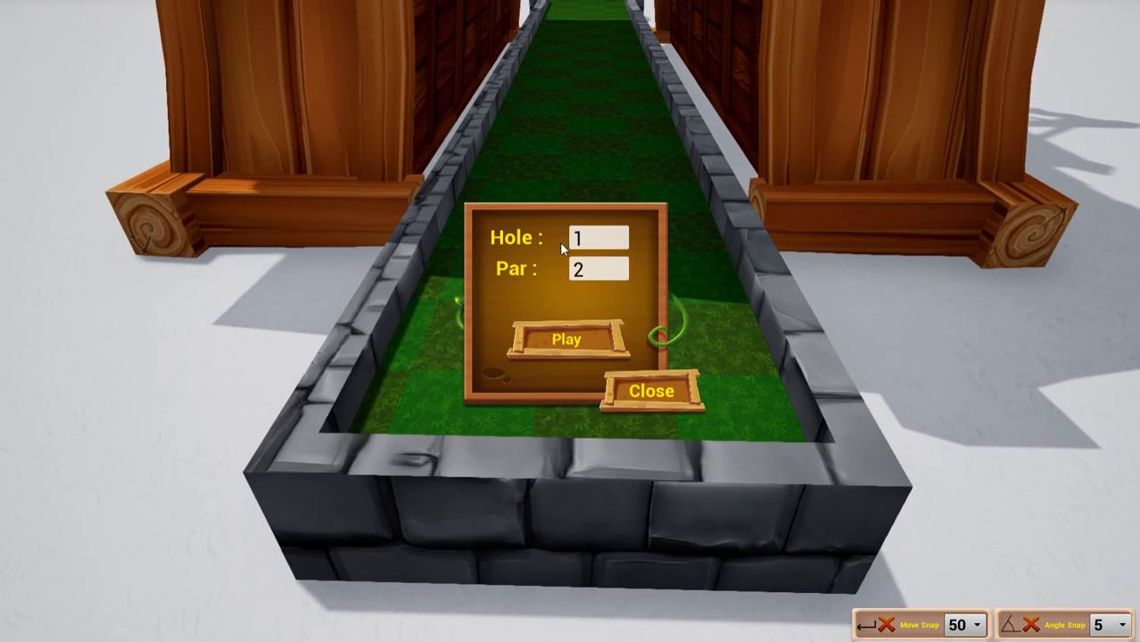
click(639, 384)
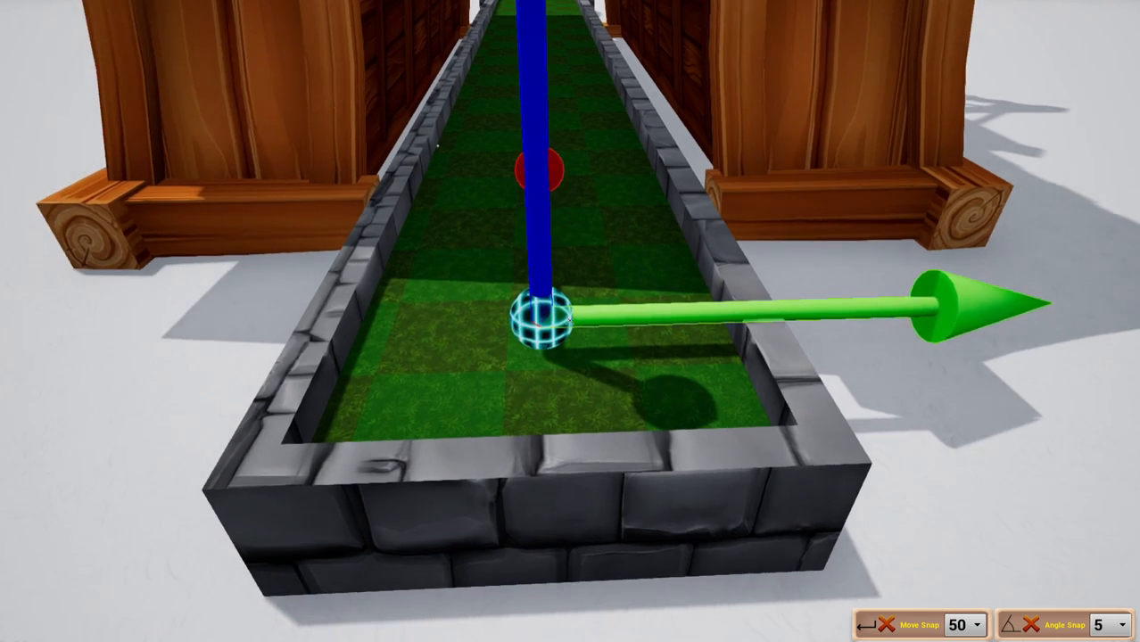
click(637, 382)
click(966, 466)
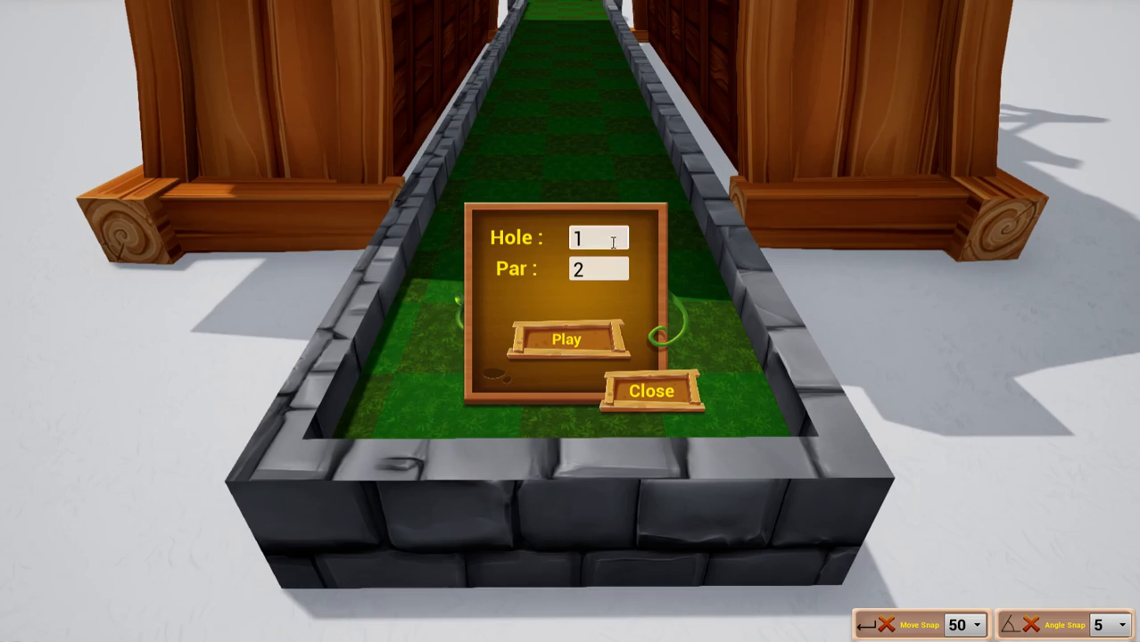
Step: Play-test the hole from the start marker, and return to the editor
click(581, 329)
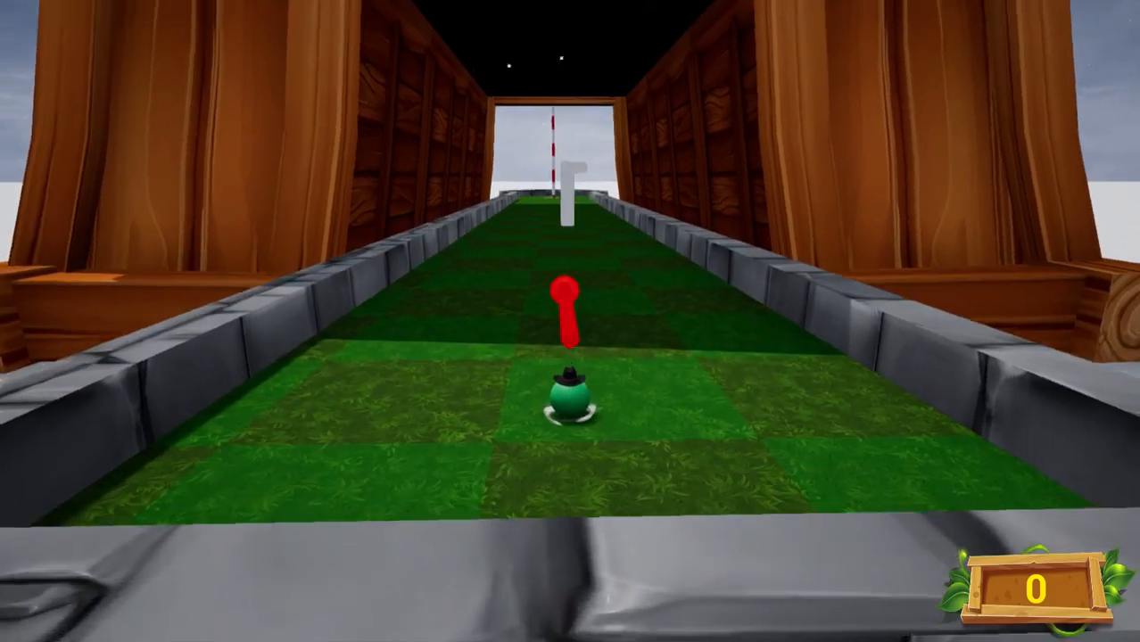
key(space)
key(space)
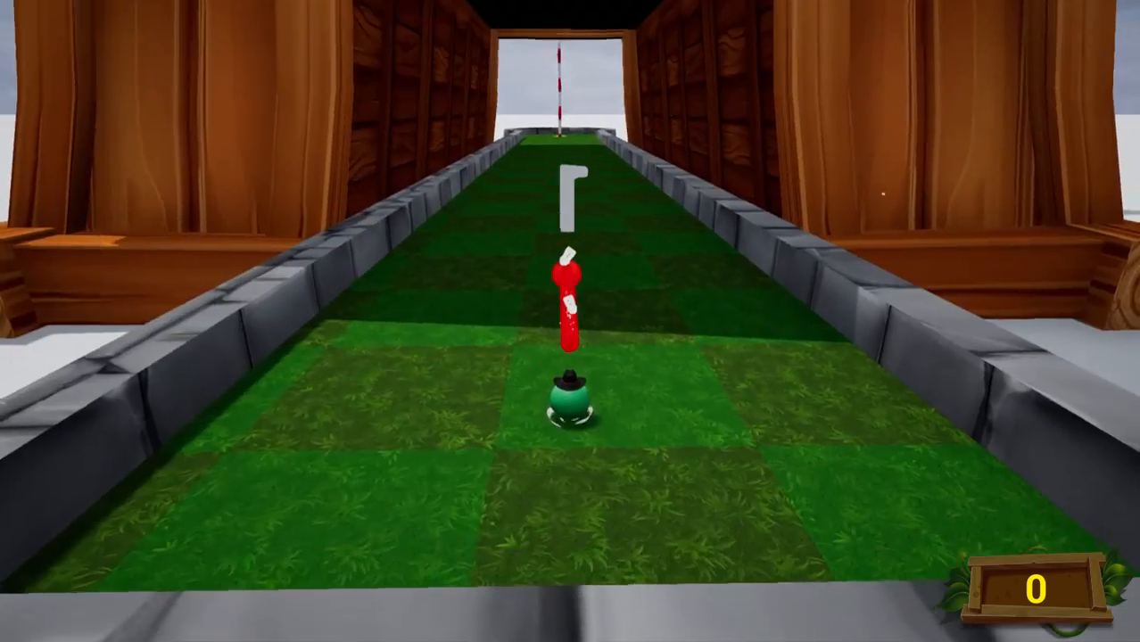
key(space)
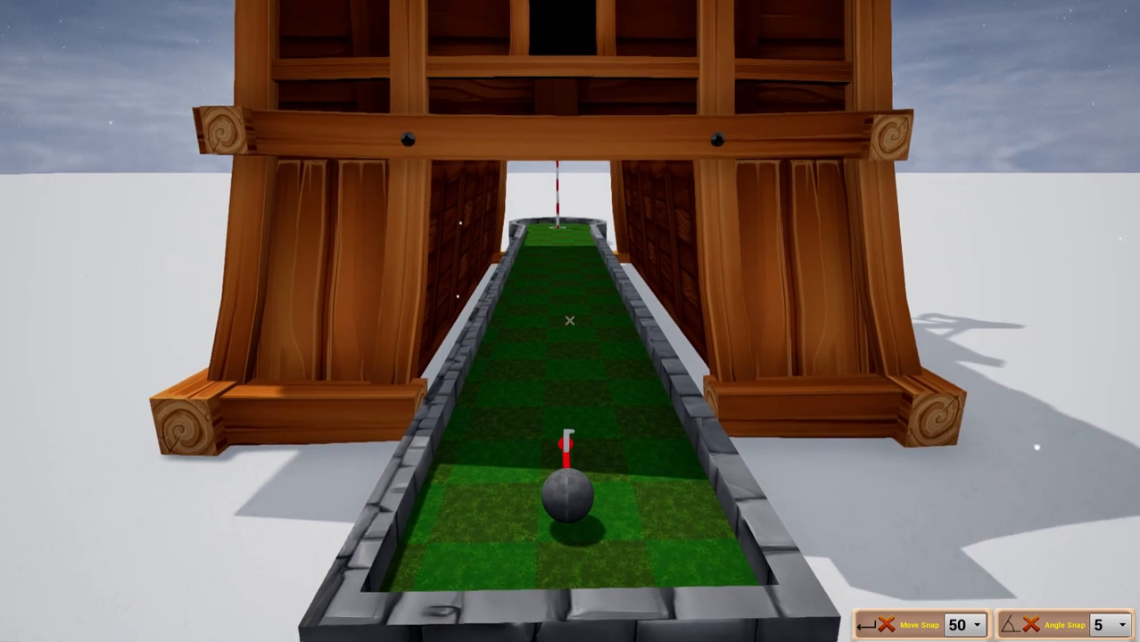
Step: Place the box volume from the Gameplay objects over the first lane piece so that it encloses the start marker
key(Tab)
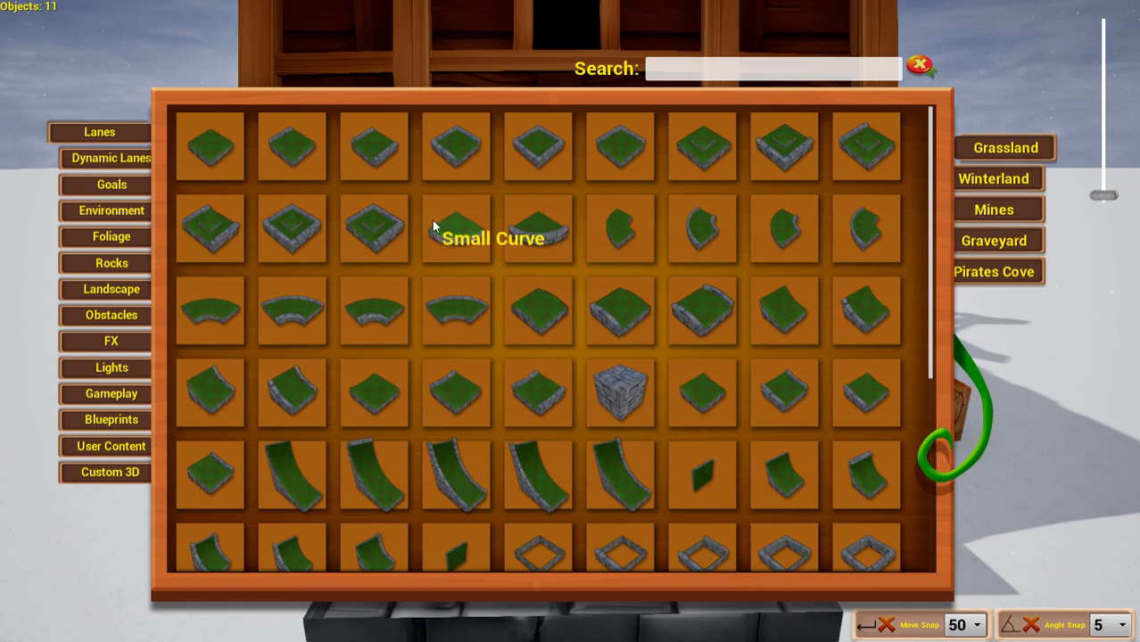
click(125, 404)
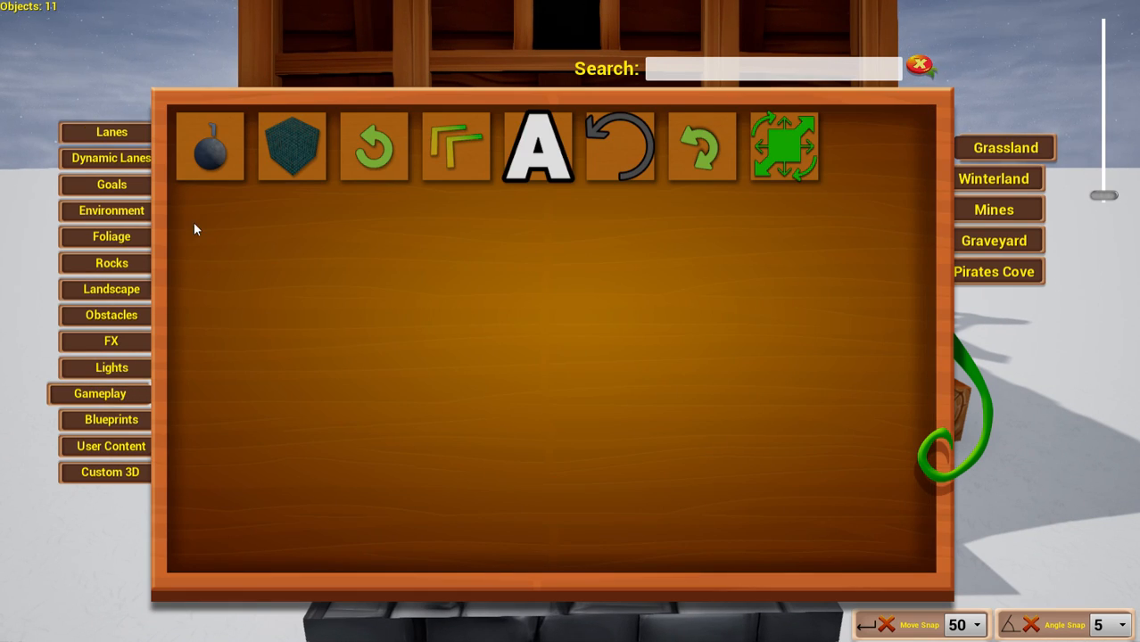
click(275, 151)
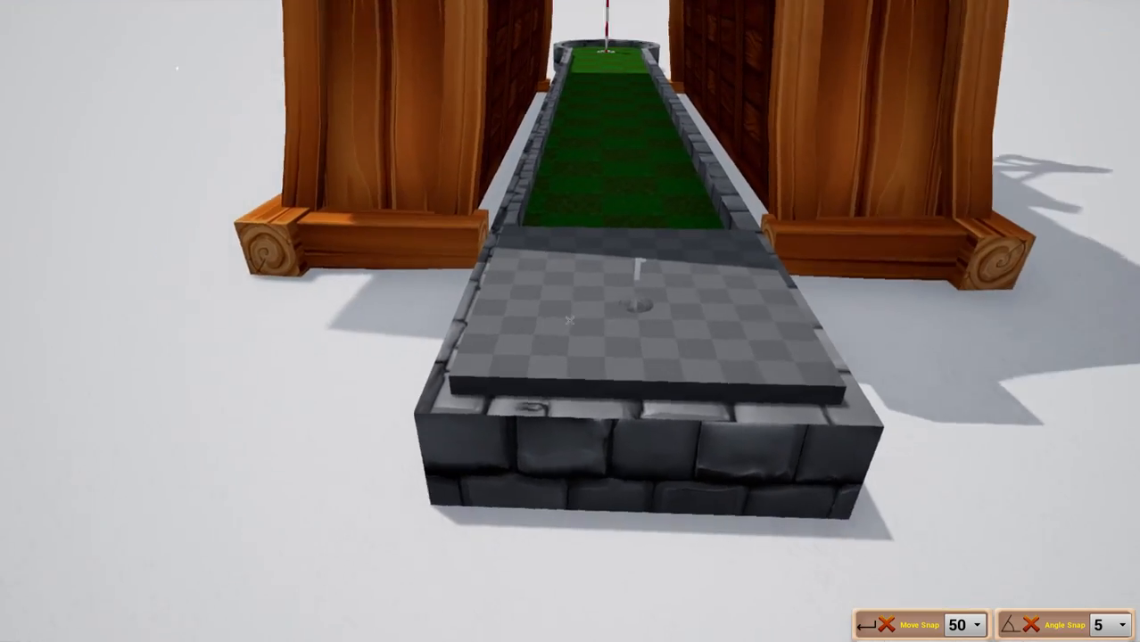
click(570, 321)
key(w)
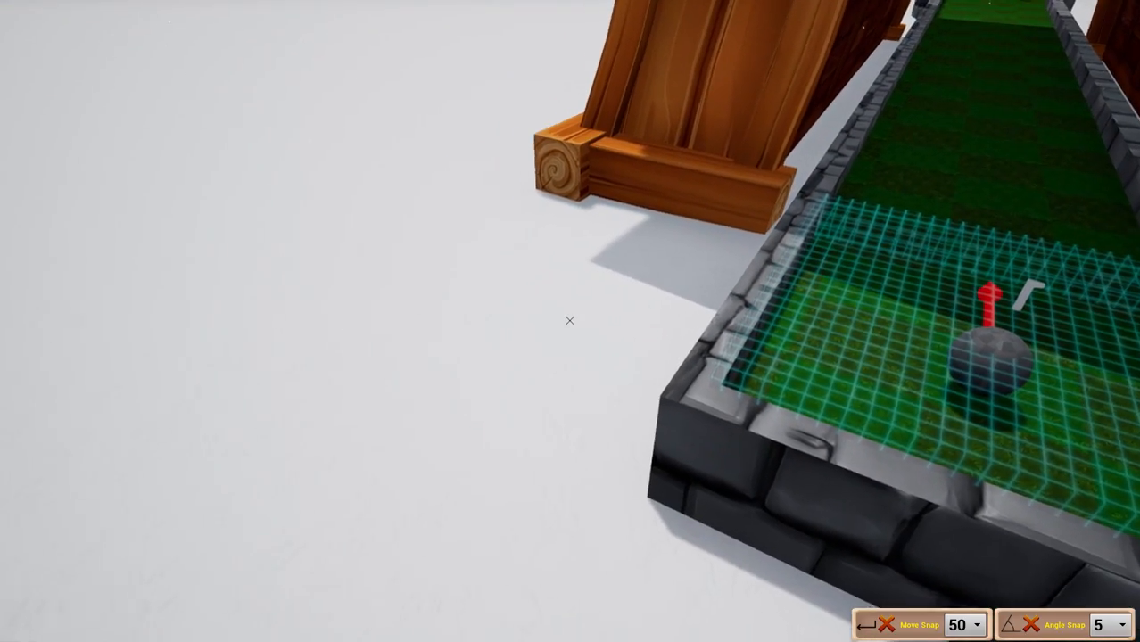
key(a)
key(d)
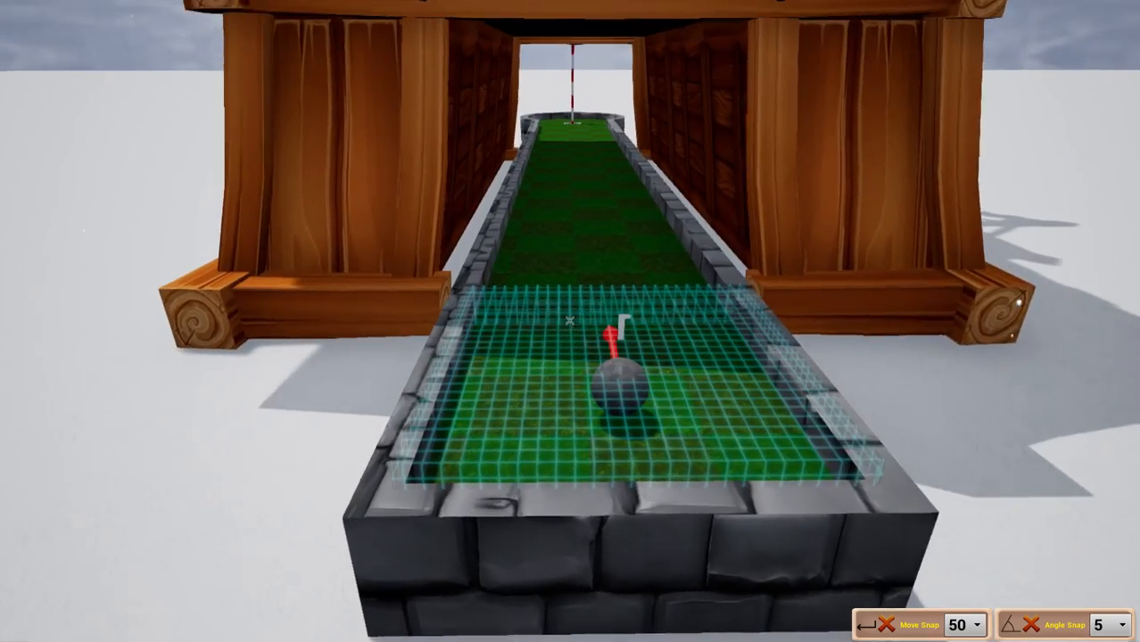
Step: Open the box volume's settings to review its hole number, and close them unchanged
key(w)
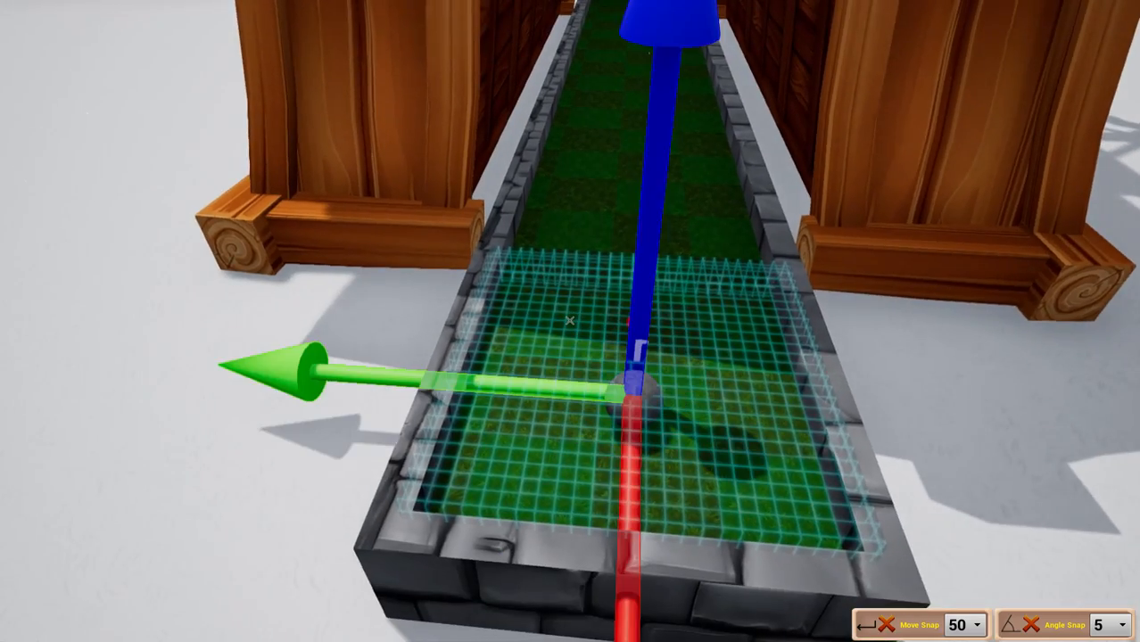
key(e)
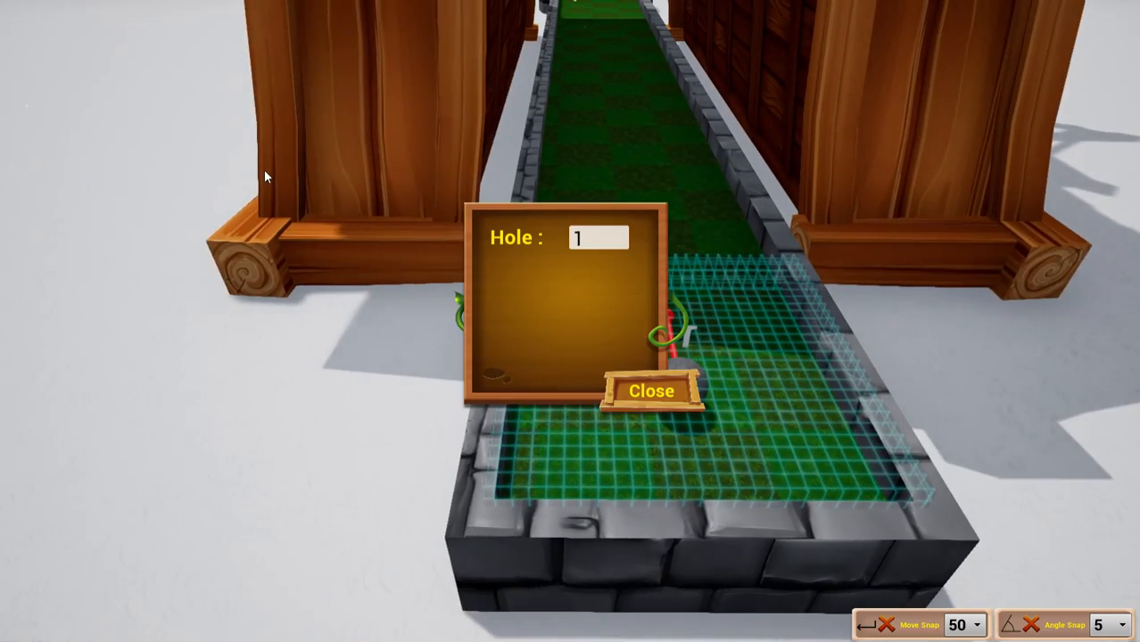
click(644, 391)
key(e)
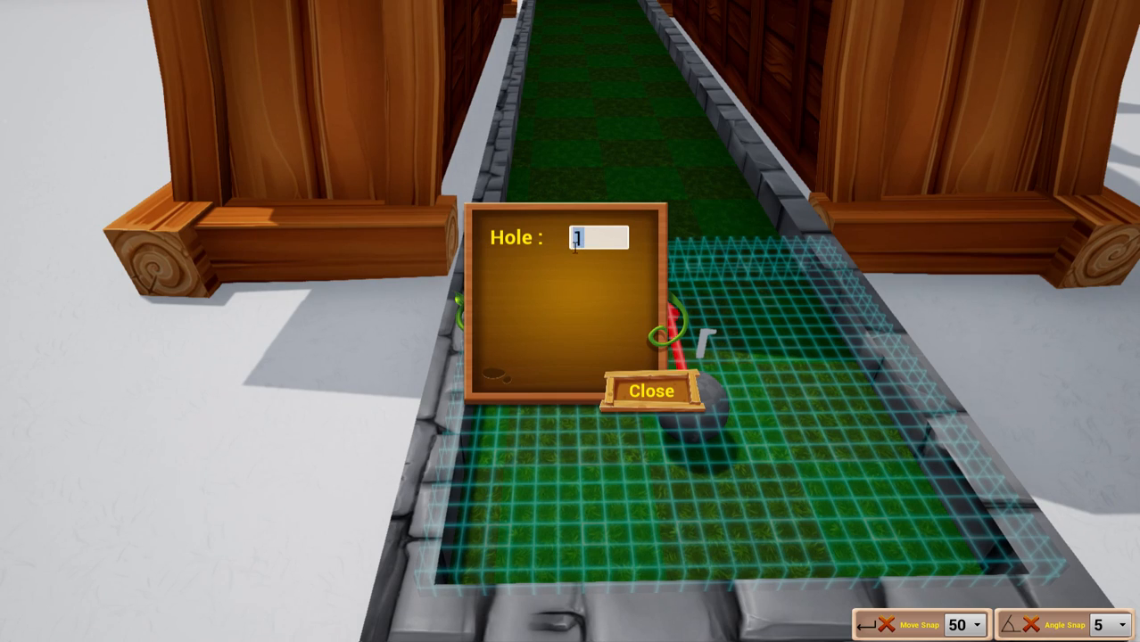
click(649, 391)
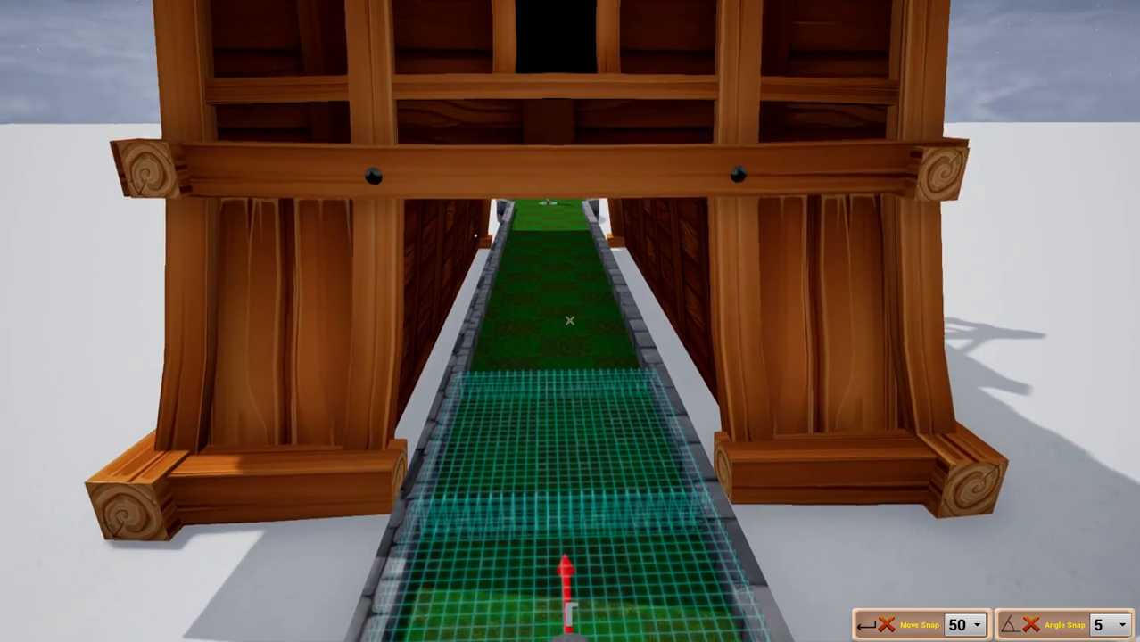
Step: Cover the rest of the lane and the goal piece with further box volumes up to the flag
key(w)
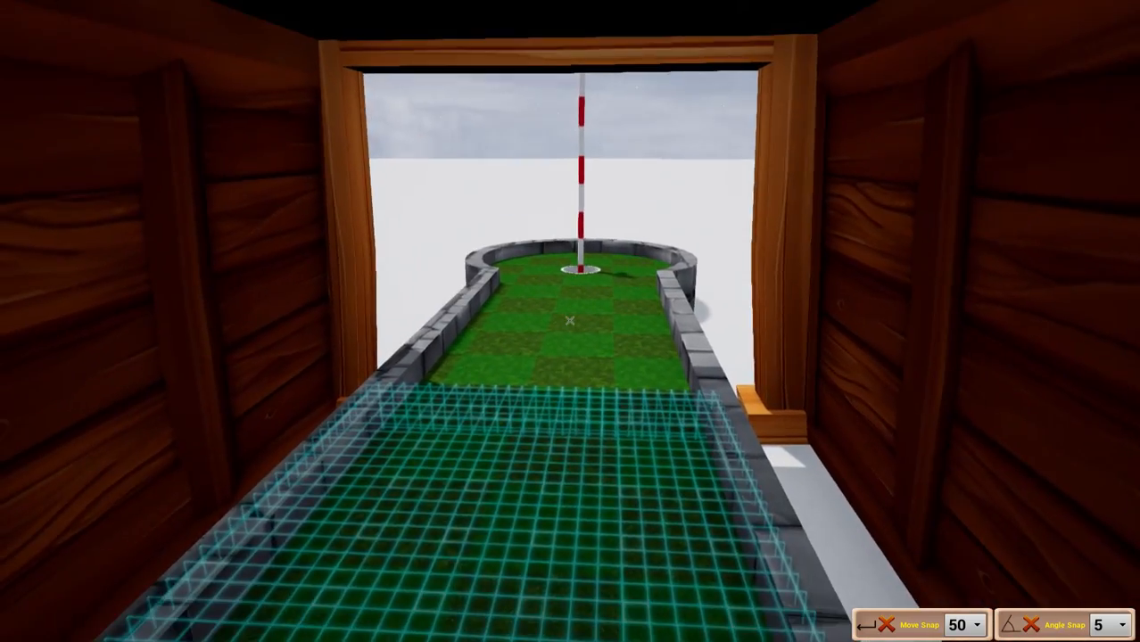
click(570, 320)
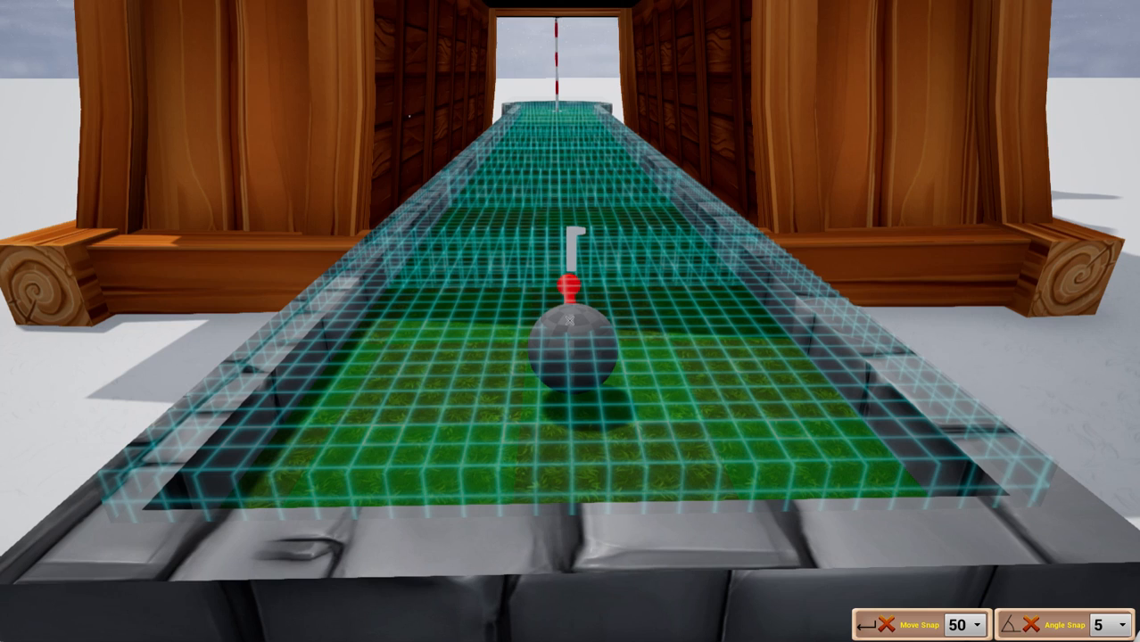
Step: Lower the start marker partly into the grass inside the first box volume and try to select it again
click(570, 321)
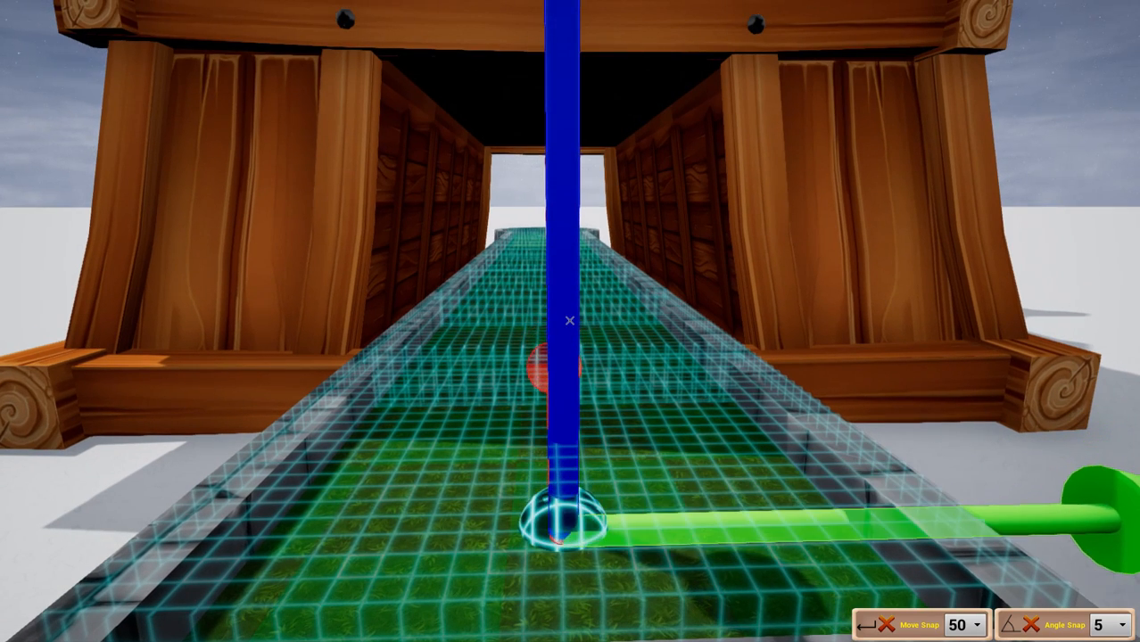
click(570, 321)
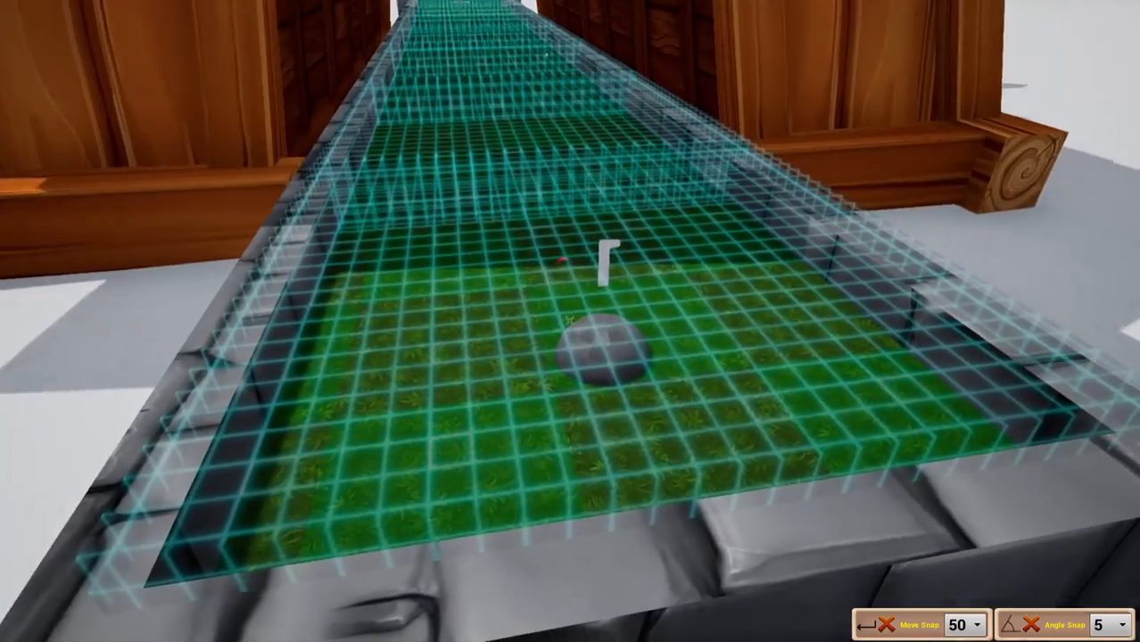
click(570, 321)
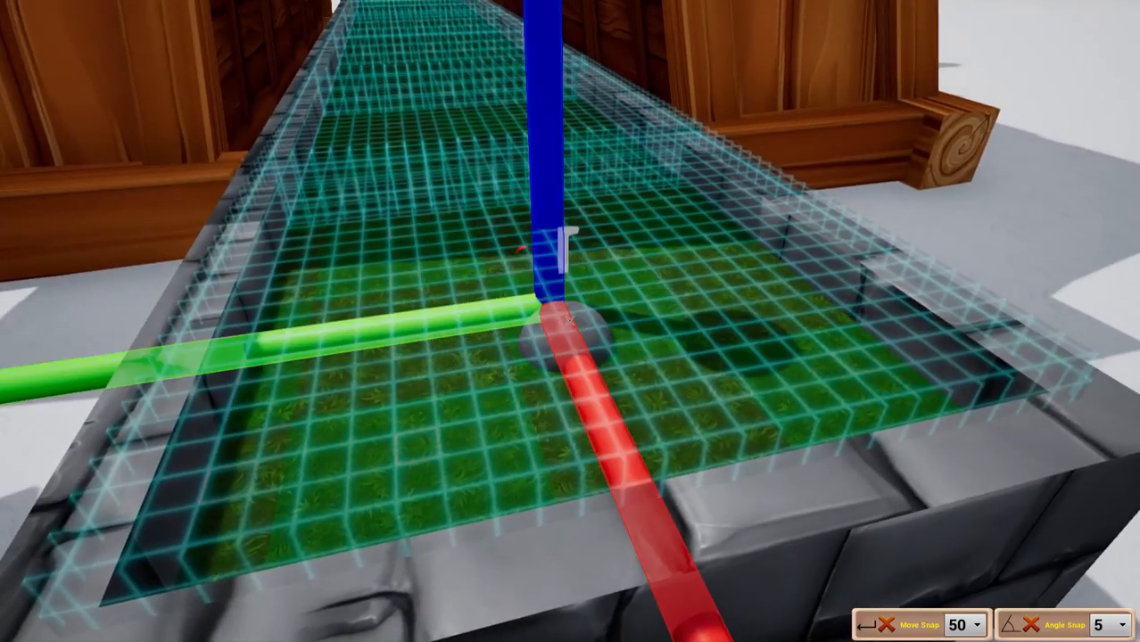
key(d)
key(s)
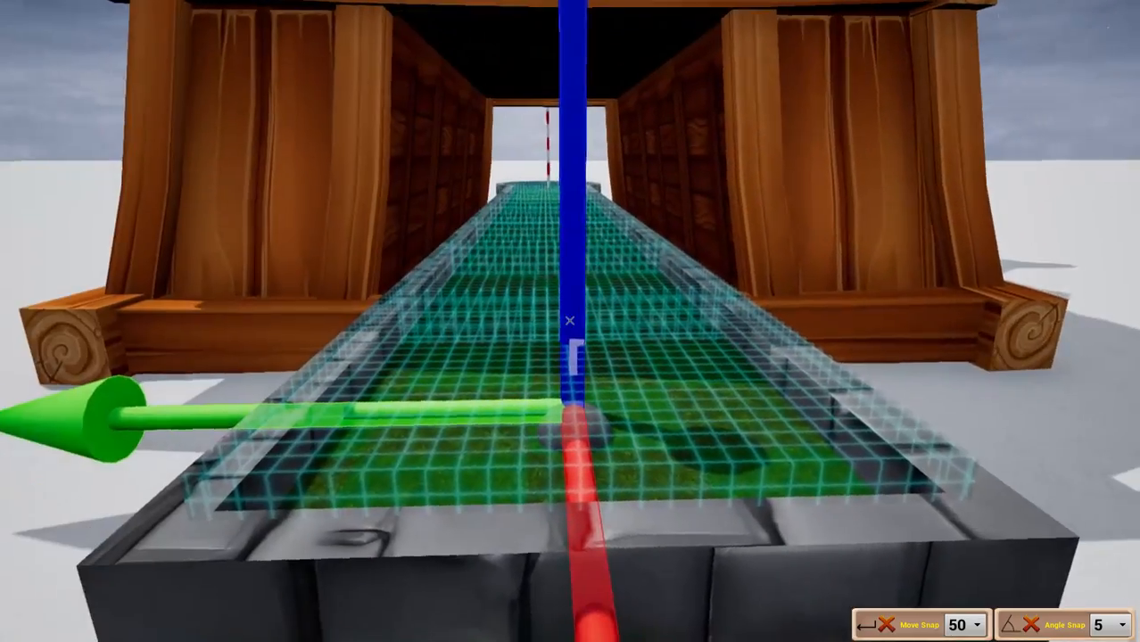
drag(570, 320, 570, 320)
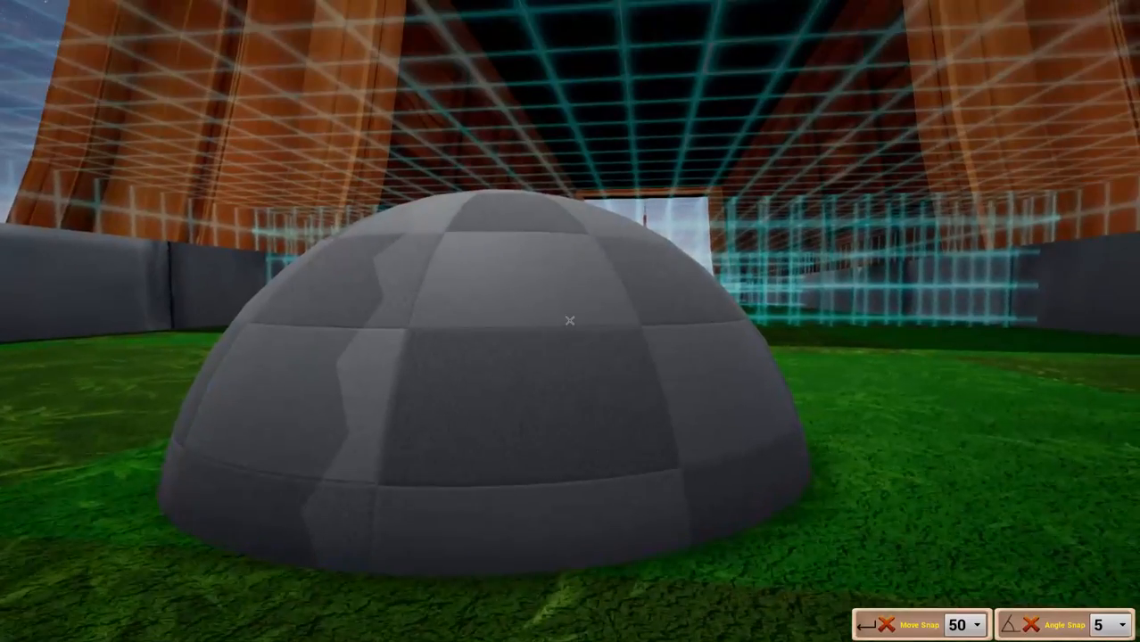
click(571, 321)
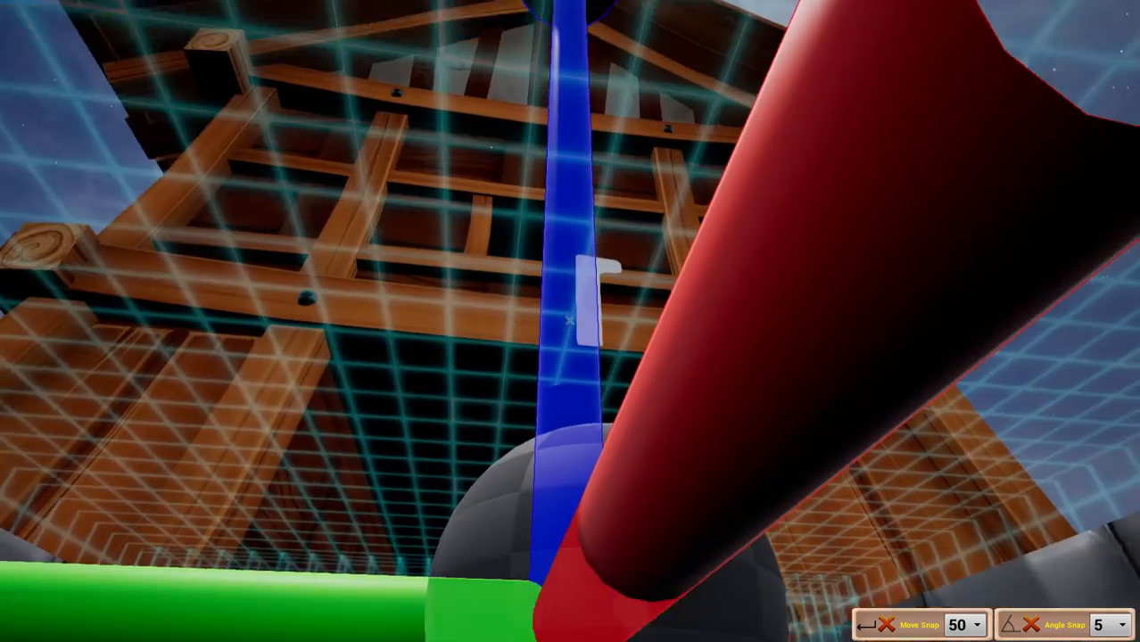
Step: Remove the first lane piece's box volume to raise the start marker clear of the grass, and place a box volume there again
key(s)
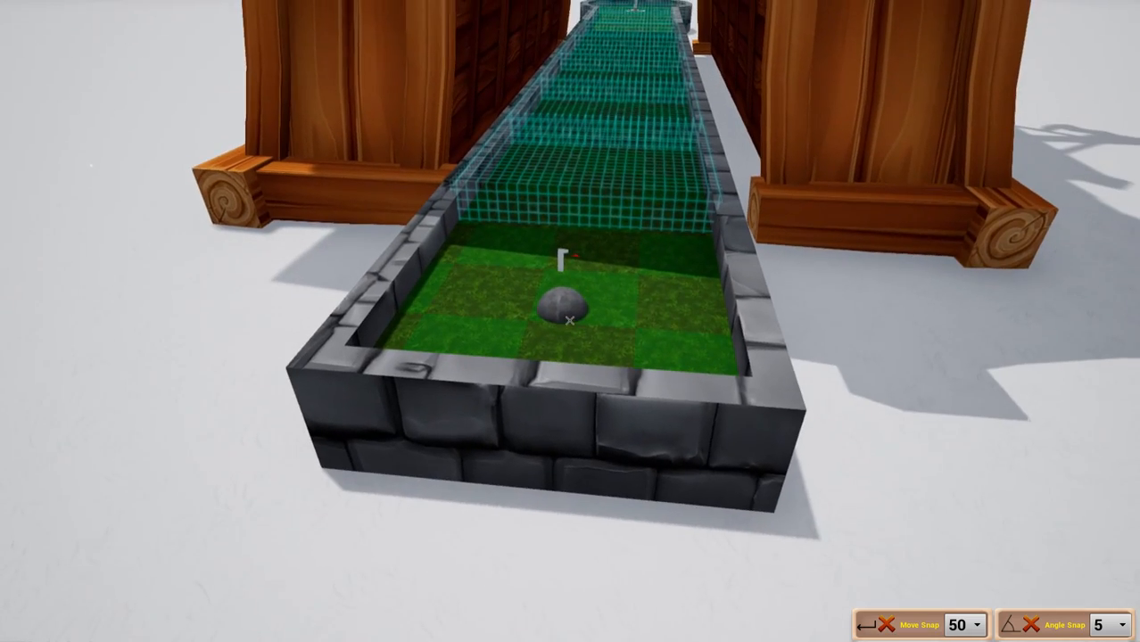
click(570, 320)
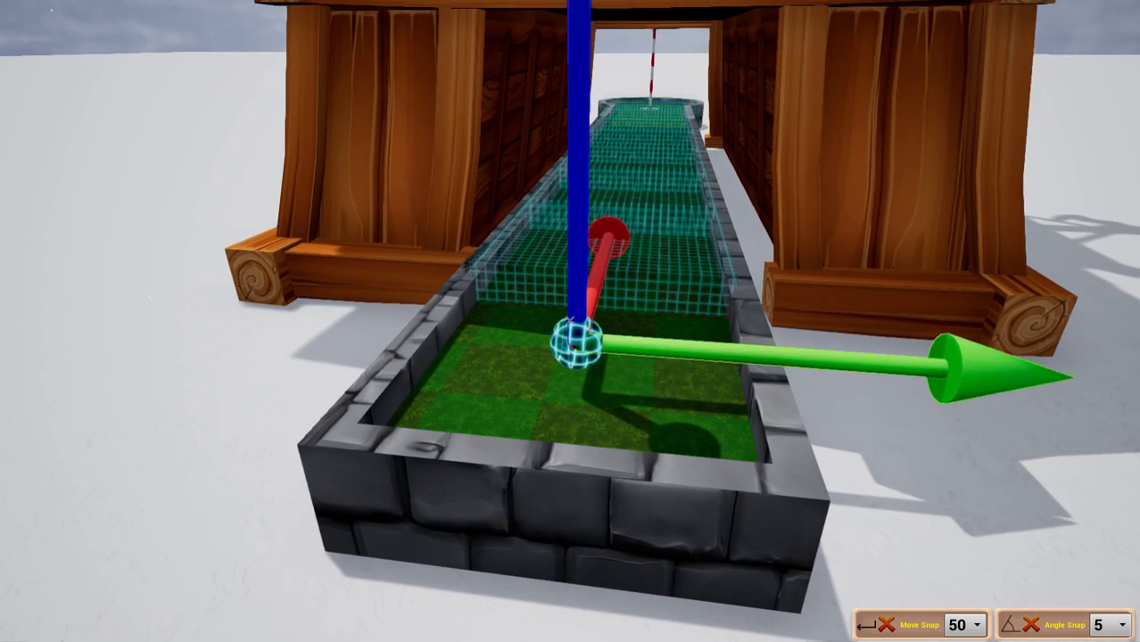
key(Tab)
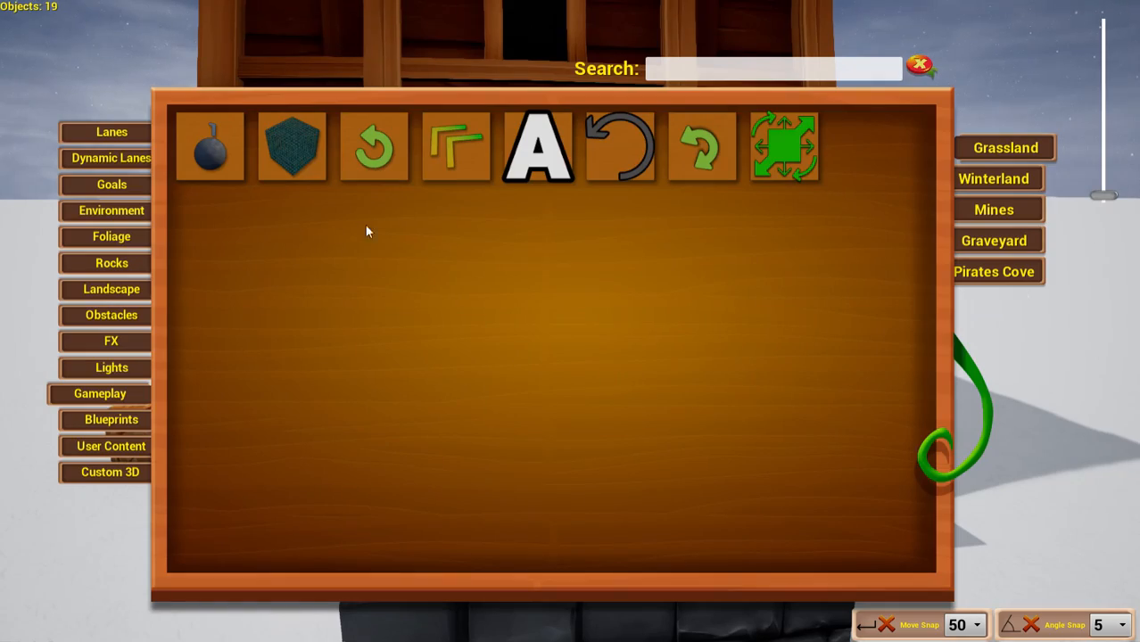
key(Tab)
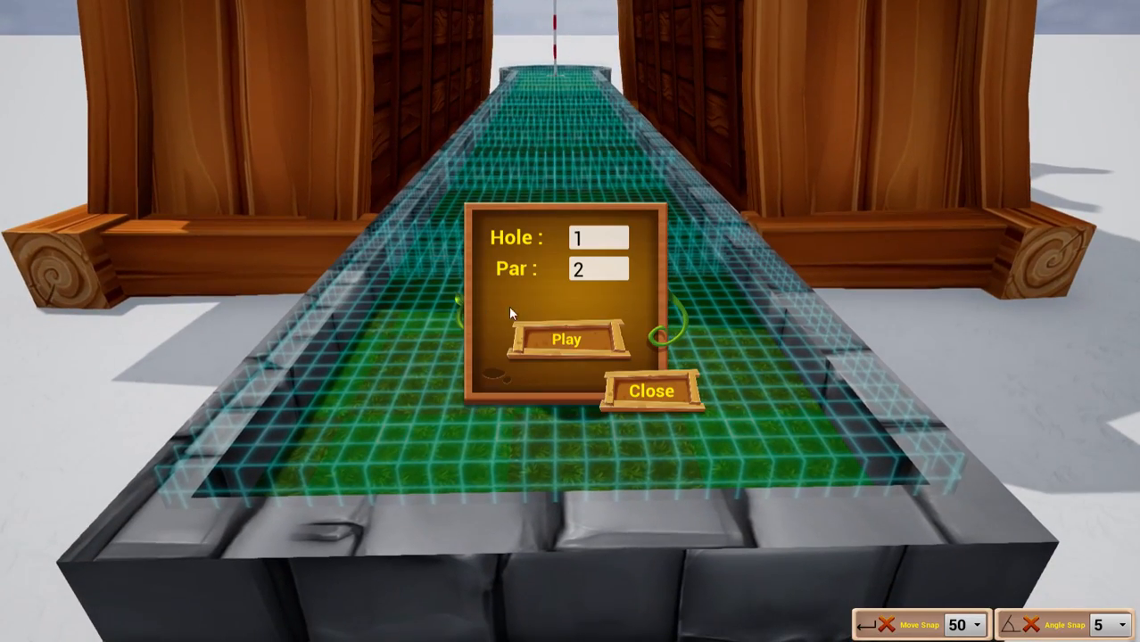
Step: Play-test the hole from the start marker, putting the ball down the lane to the cup, and return to the editor
click(576, 332)
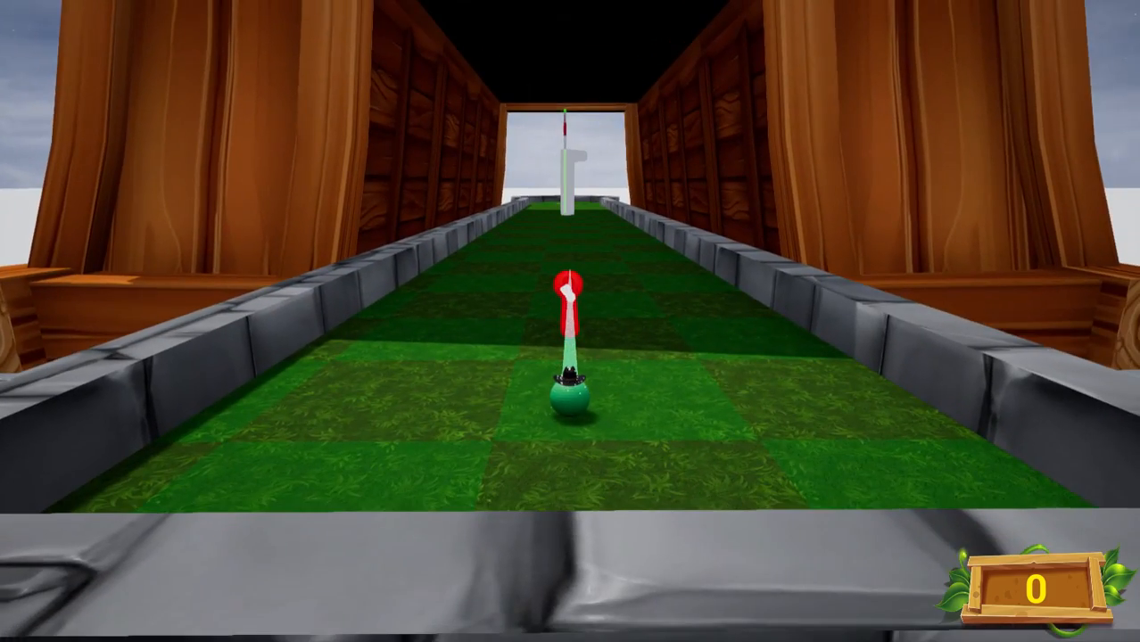
click(571, 284)
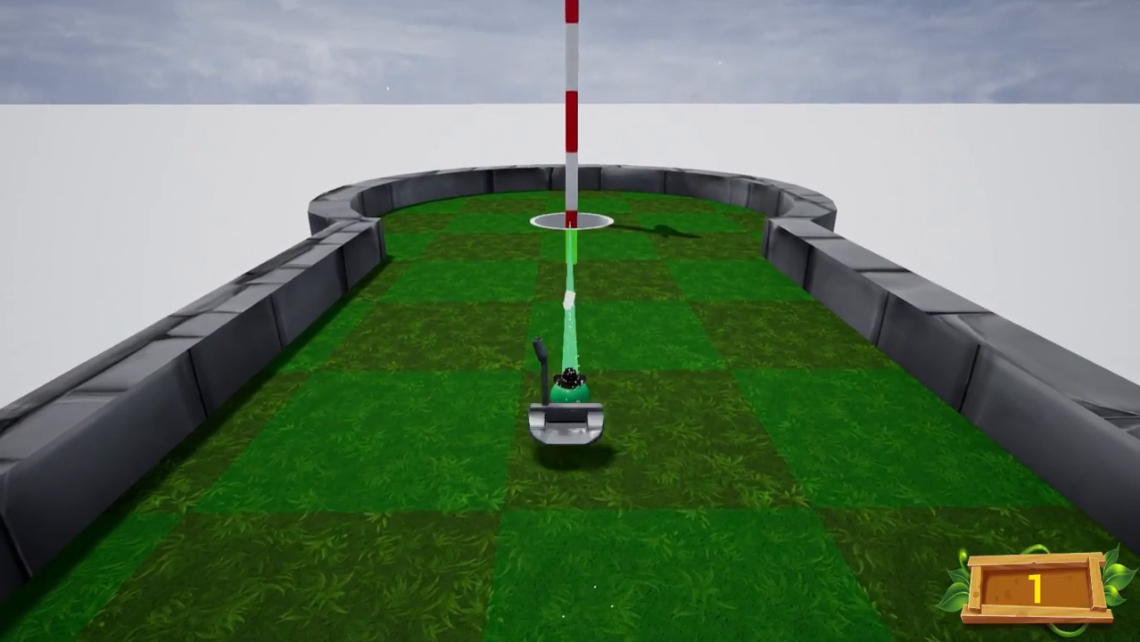
click(569, 318)
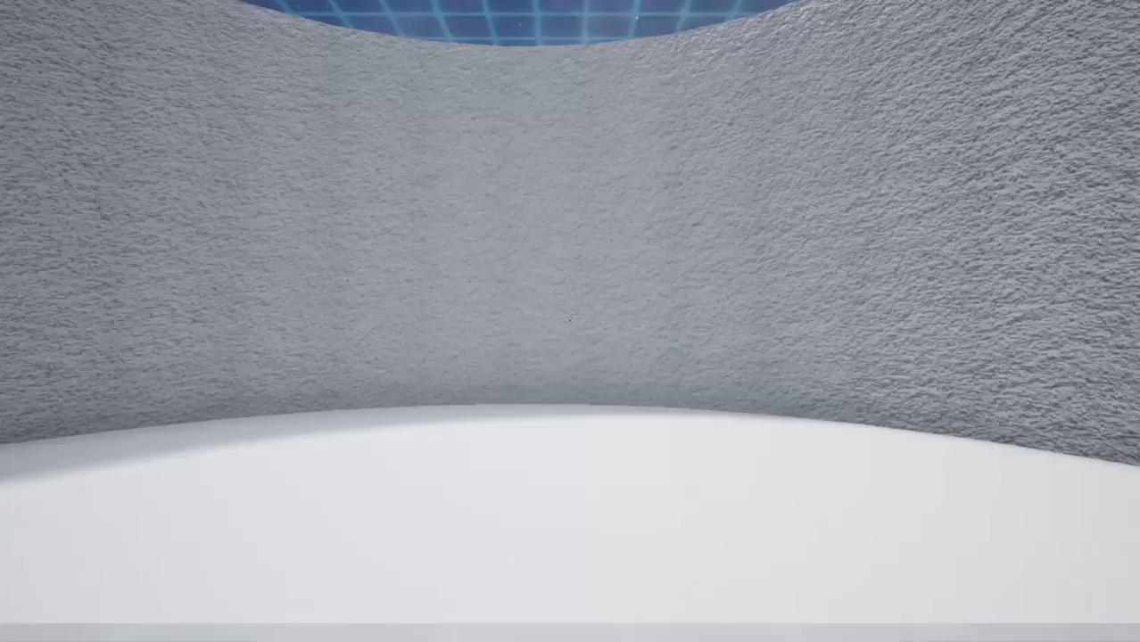
Step: Inspect the finished hole from the goal, the start and both sides of the wooden house
key(s)
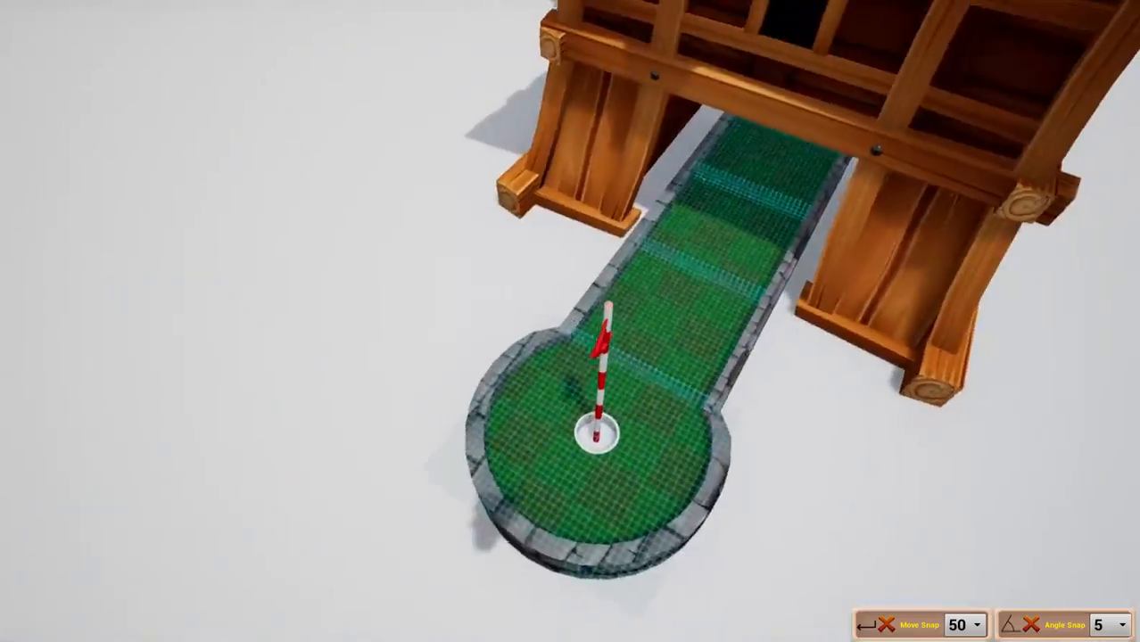
key(d)
key(s)
key(w)
key(d)
key(s)
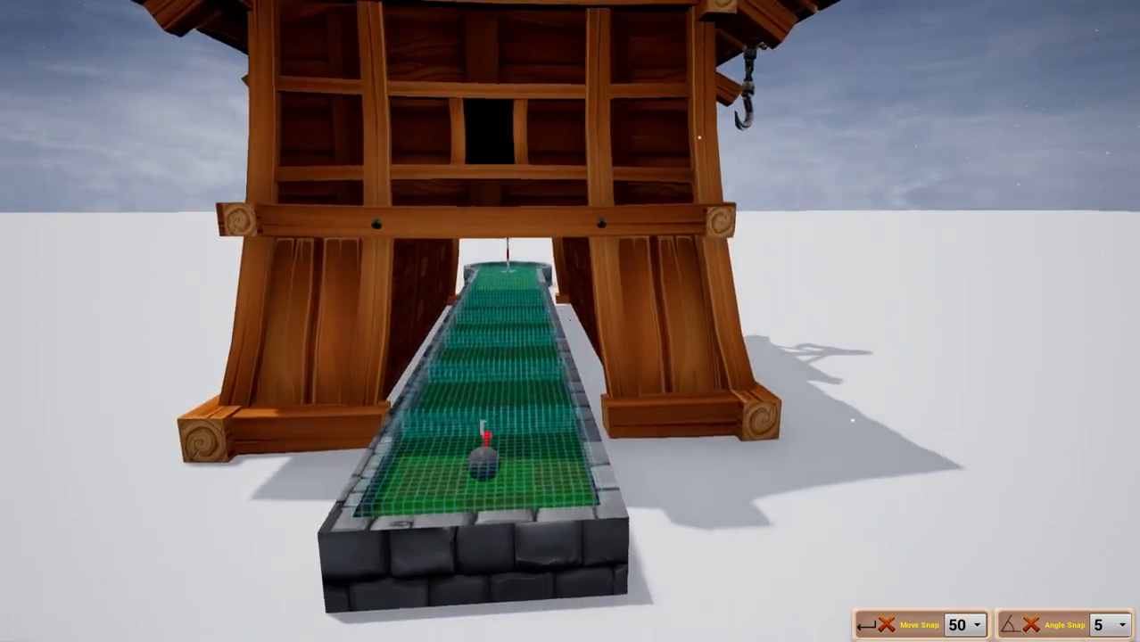
key(d)
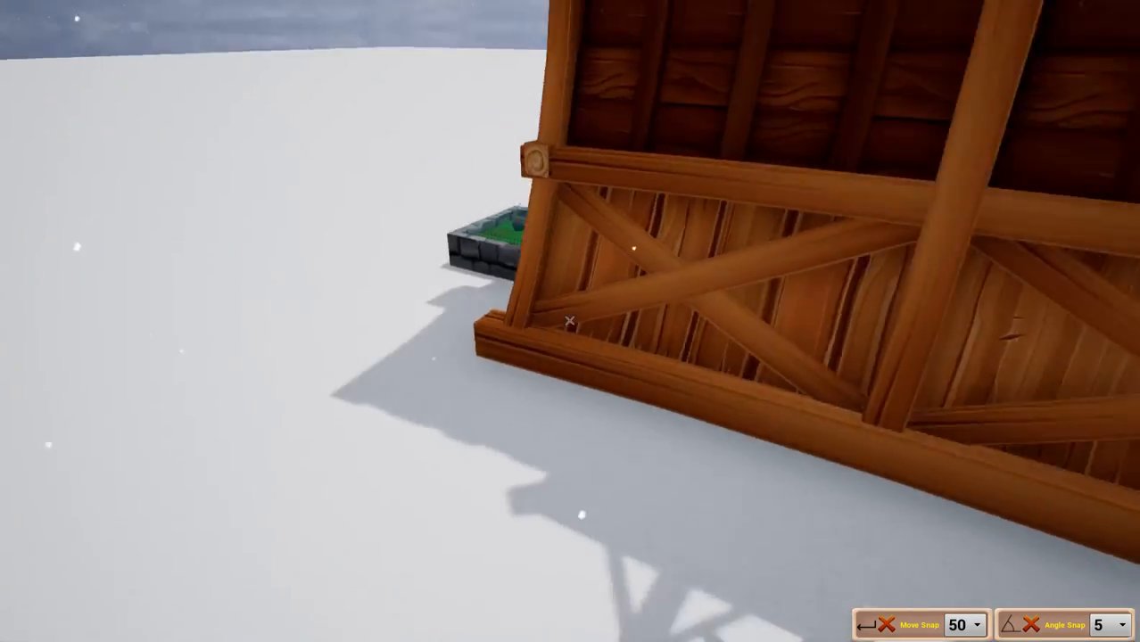
key(d)
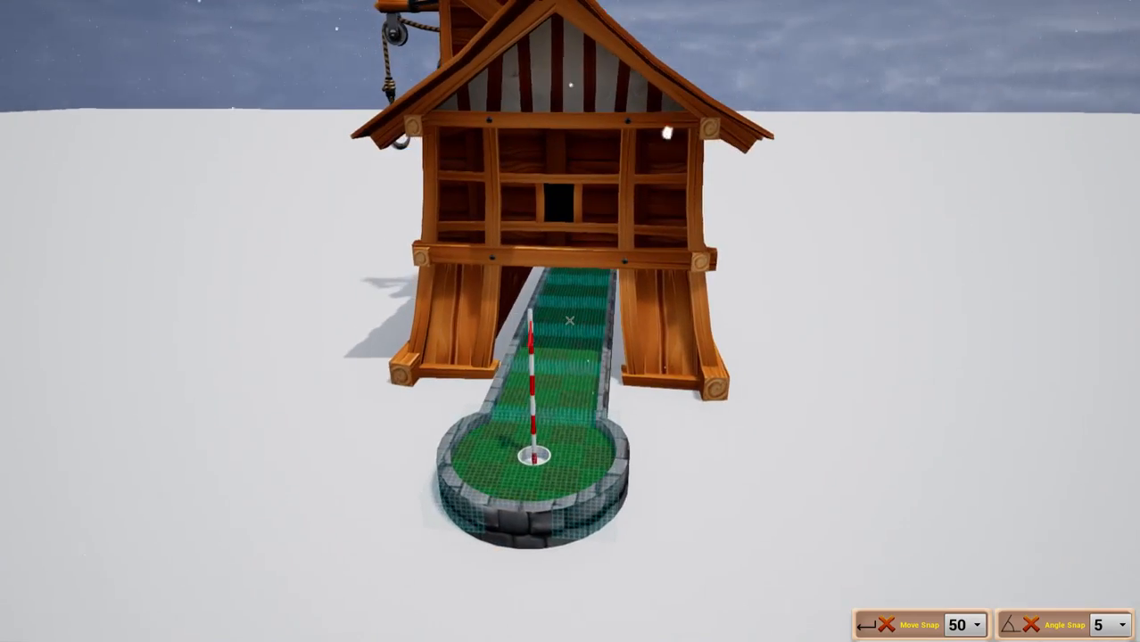
key(w)
key(s)
key(a)
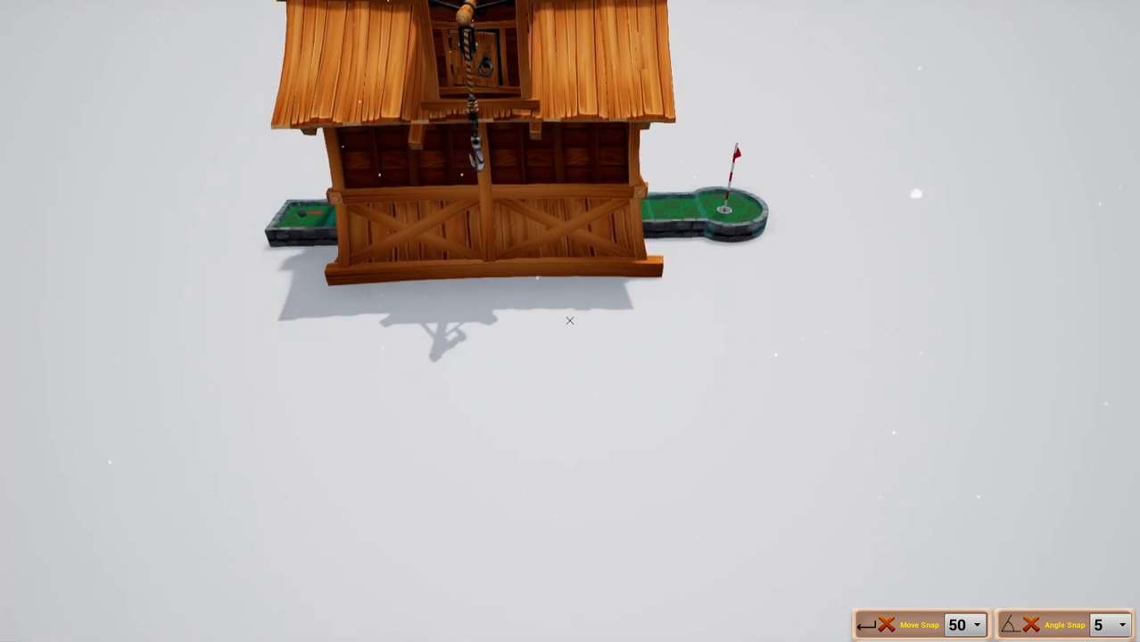
Step: Start a second lane on the snow beside the house with a three-walled end piece and a Simple Lane 2 Wall
key(Tab)
click(431, 149)
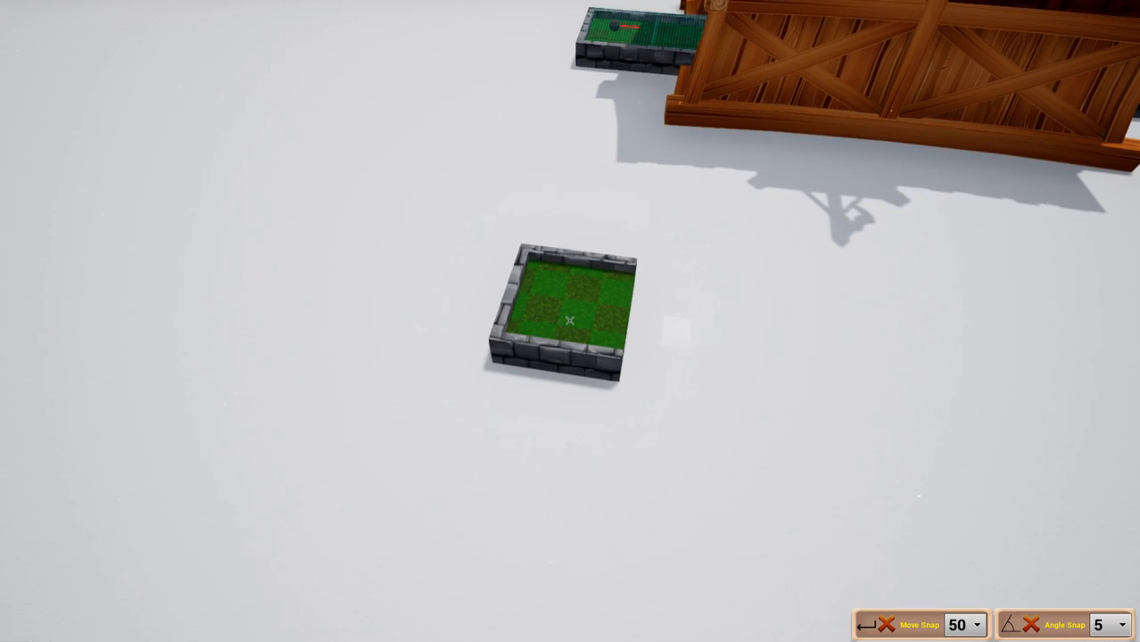
key(Tab)
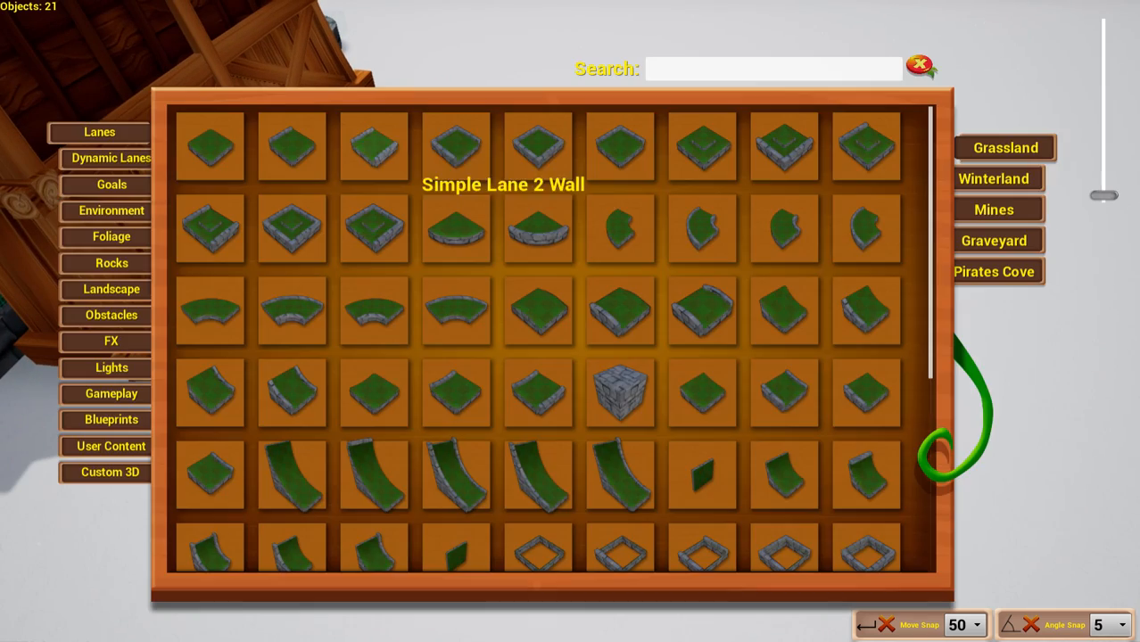
click(405, 148)
Step: Attach a walled loop piece to the open end of the new lane, aligned with its walls
key(Tab)
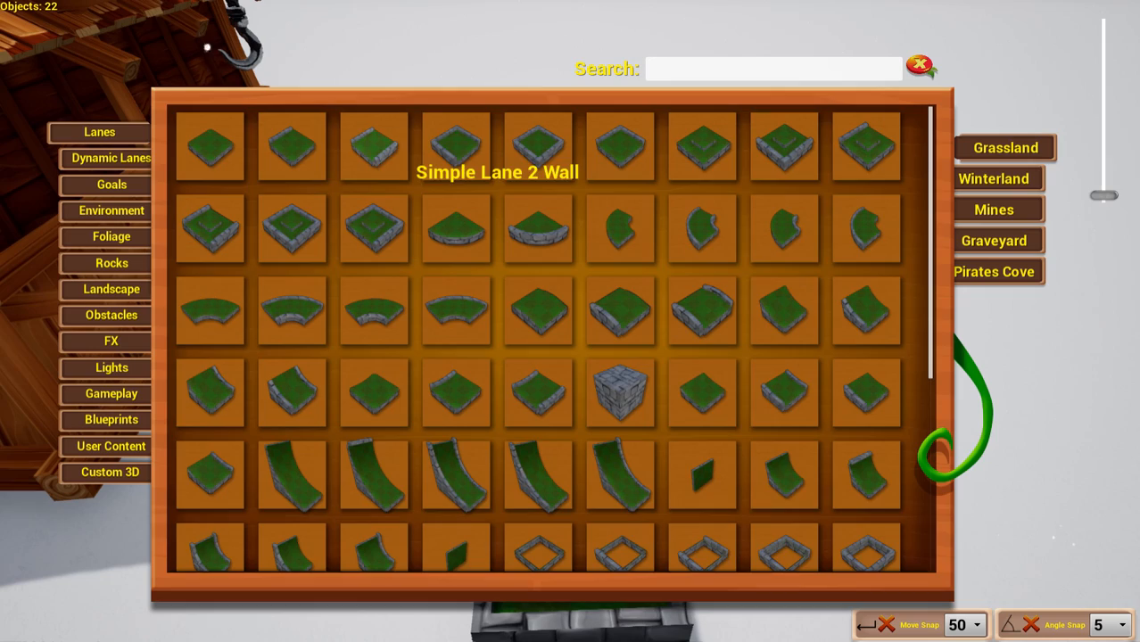
scroll(488, 351, down, 5)
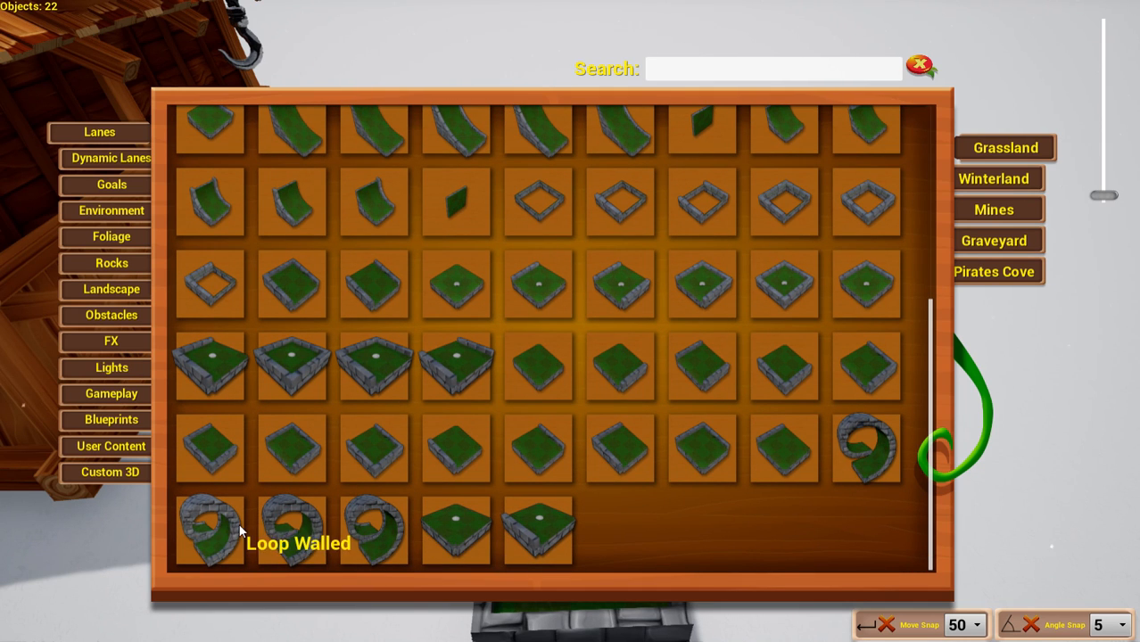
click(211, 531)
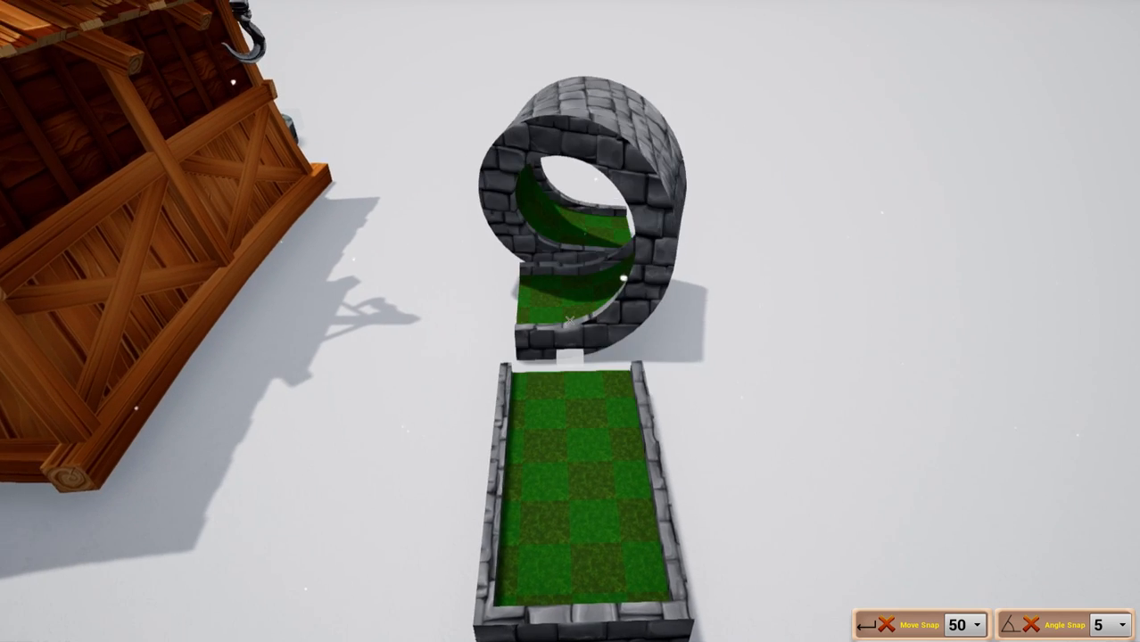
key(r)
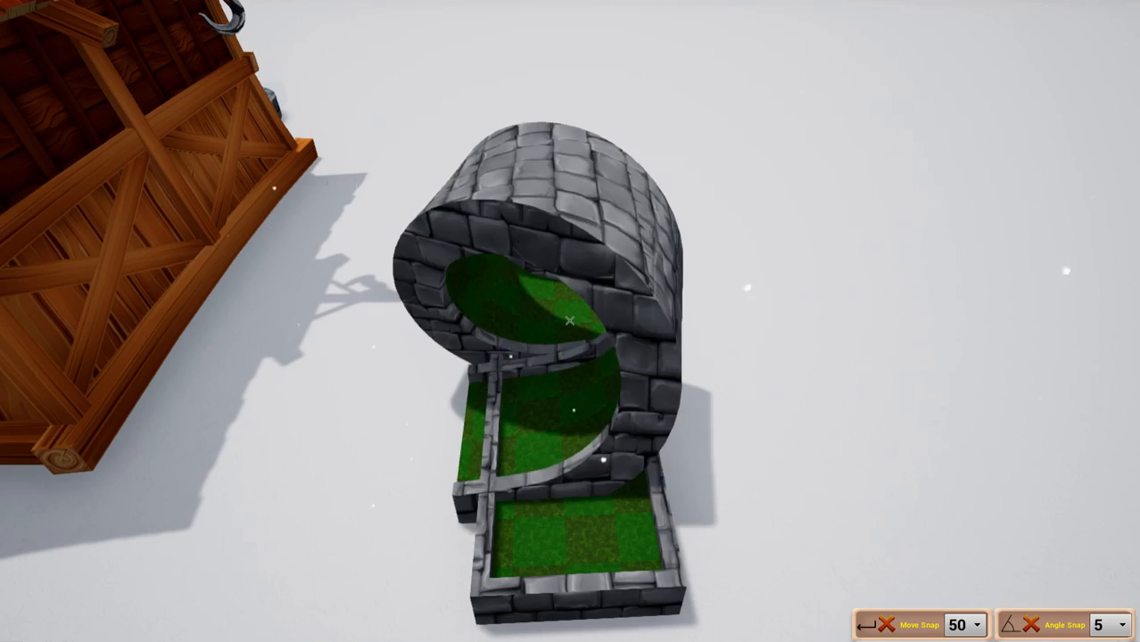
key(r)
key(d)
key(d)
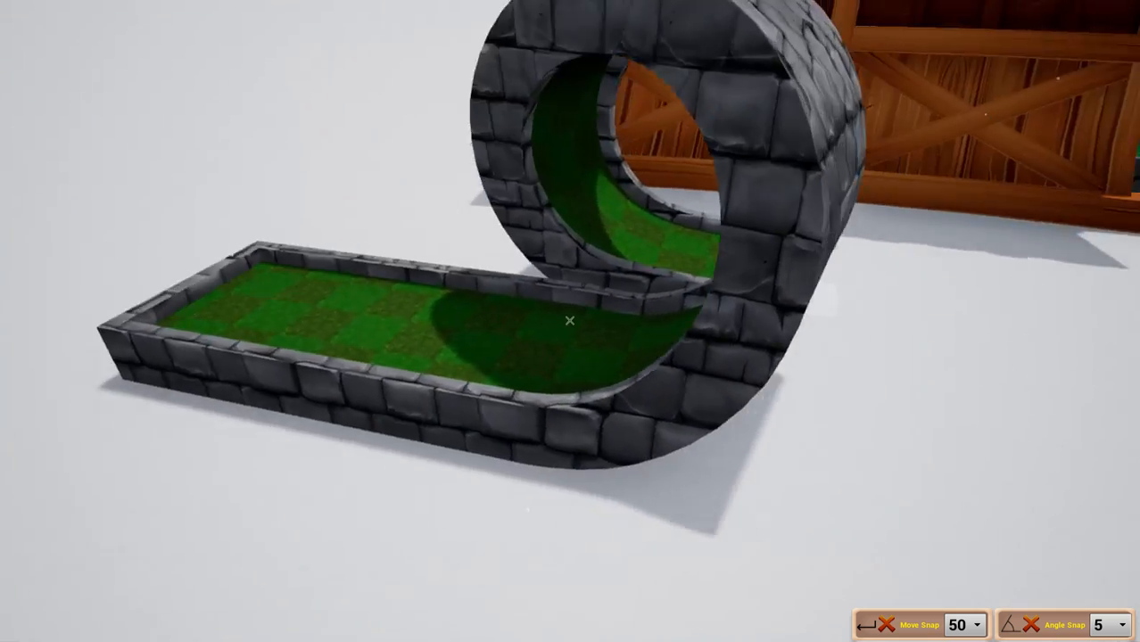
key(w)
key(s)
Step: Extend the lane from the loop's exit with two Simple Lane 2 Wall pieces
key(Tab)
scroll(248, 269, up, 8)
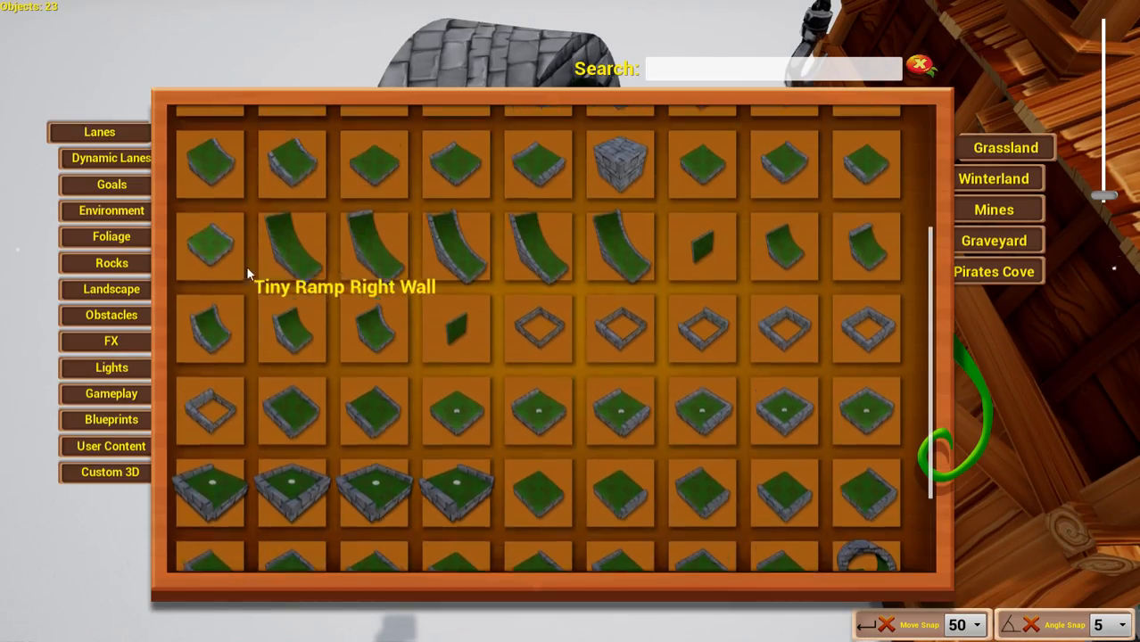
click(393, 178)
click(570, 321)
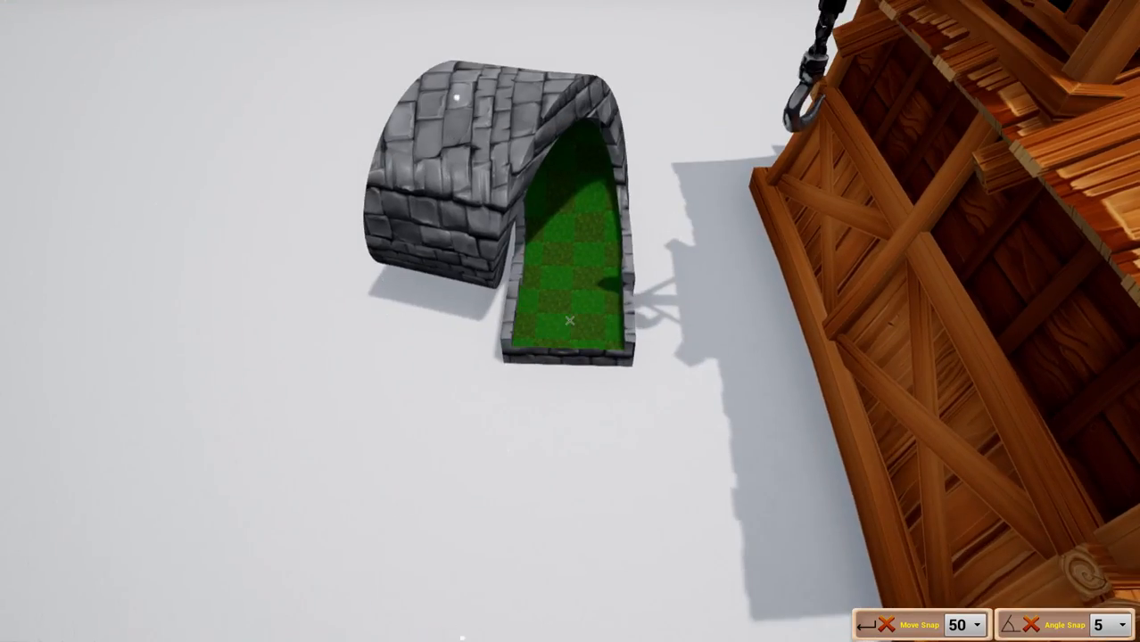
key(Tab)
click(393, 168)
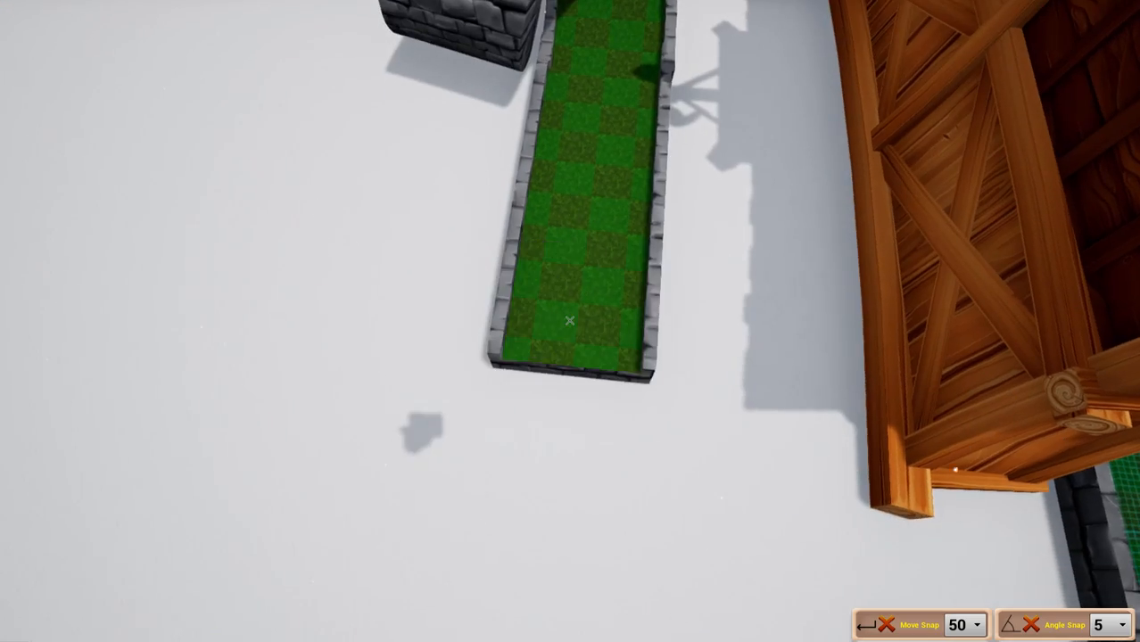
click(570, 321)
Step: Place a rotating mesh object from the Gameplay objects in the middle of the lane beyond the loop
key(w)
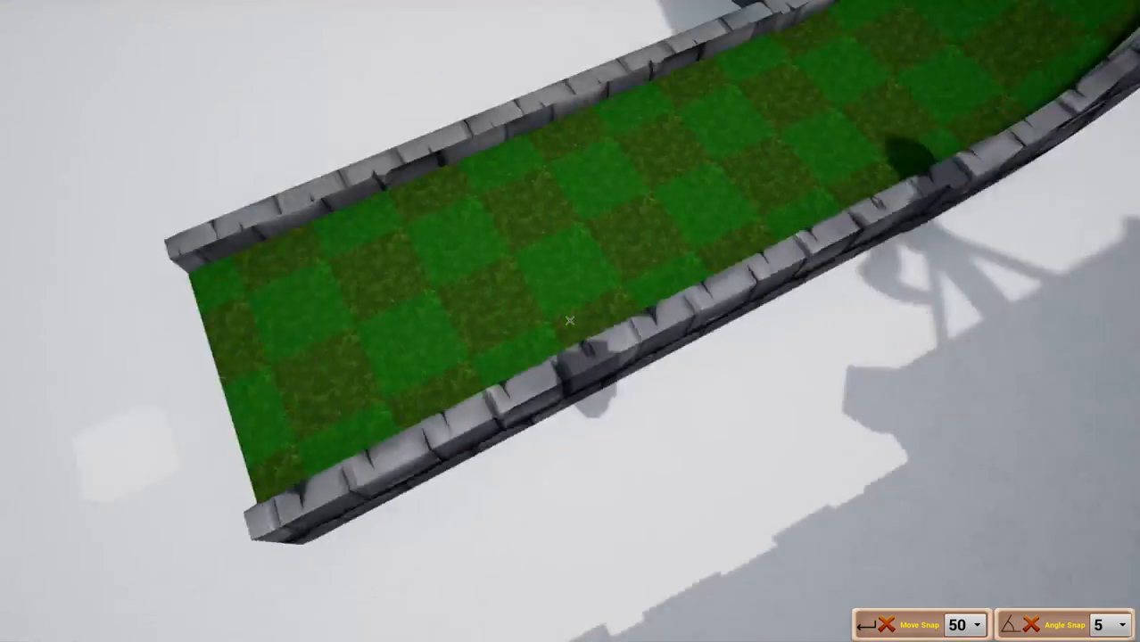
key(s)
key(d)
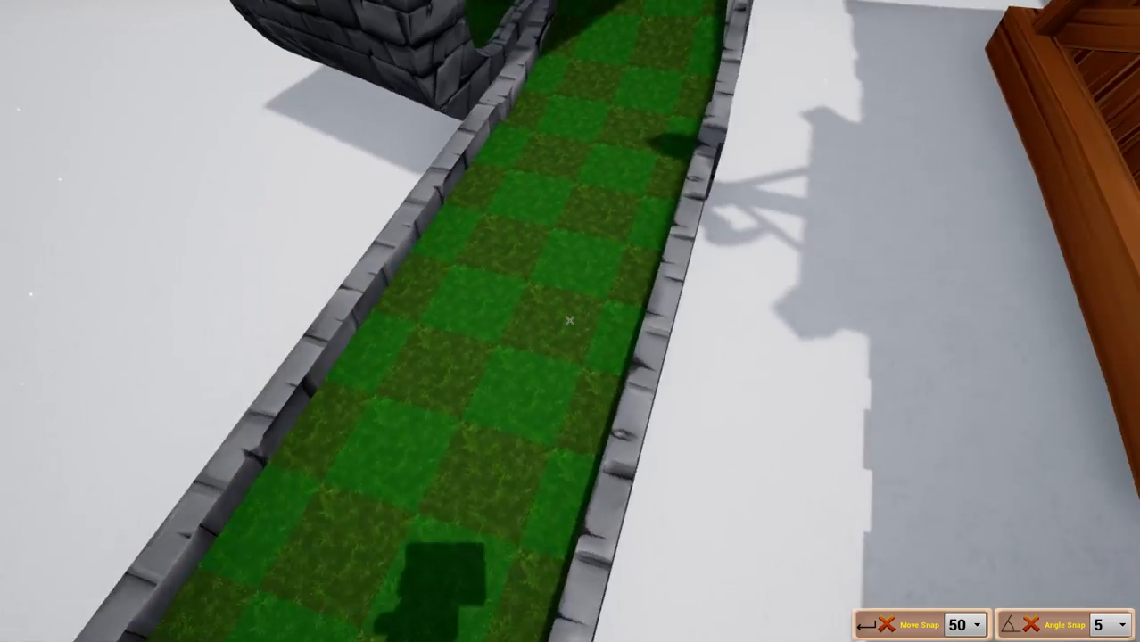
key(s)
key(d)
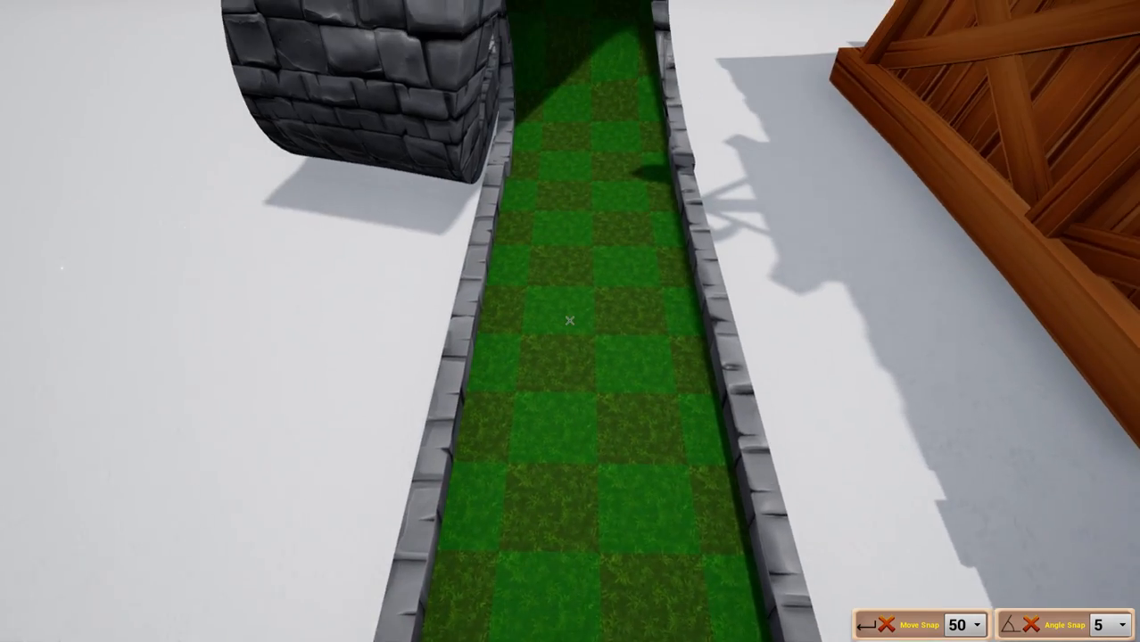
key(Tab)
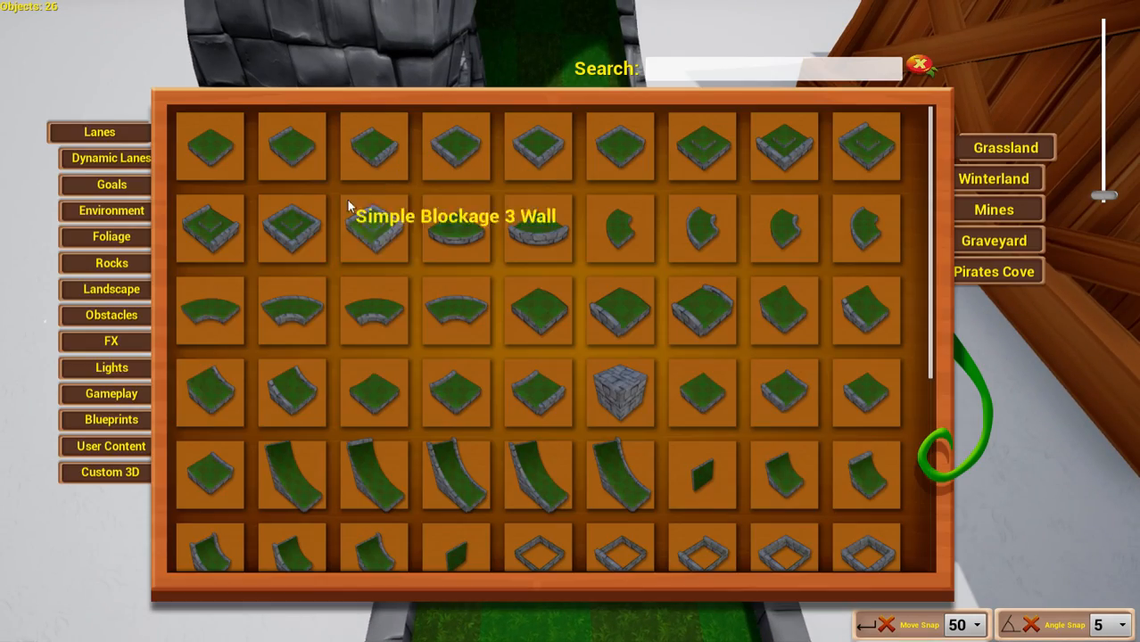
click(105, 397)
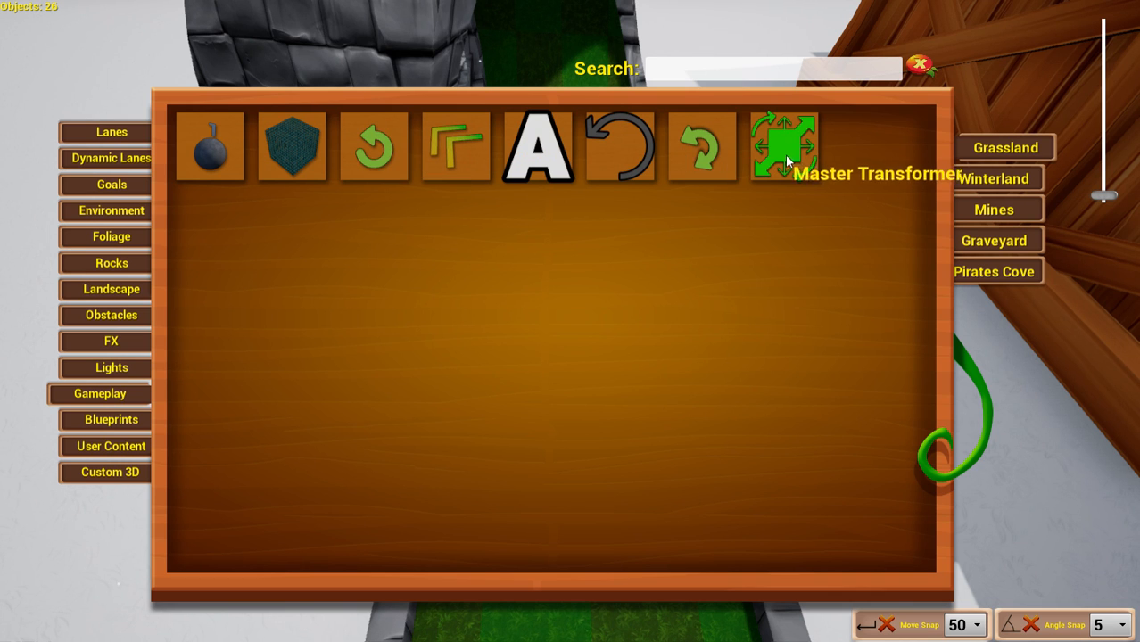
click(387, 156)
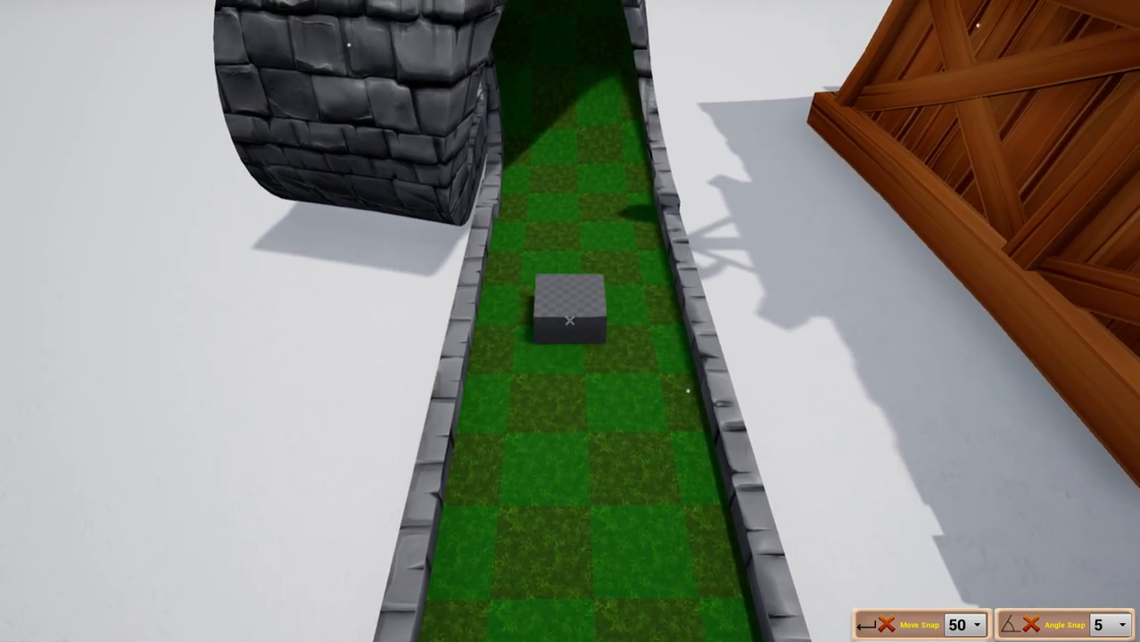
Step: Change the rotating object's mesh to the round wooden wheel
key(d)
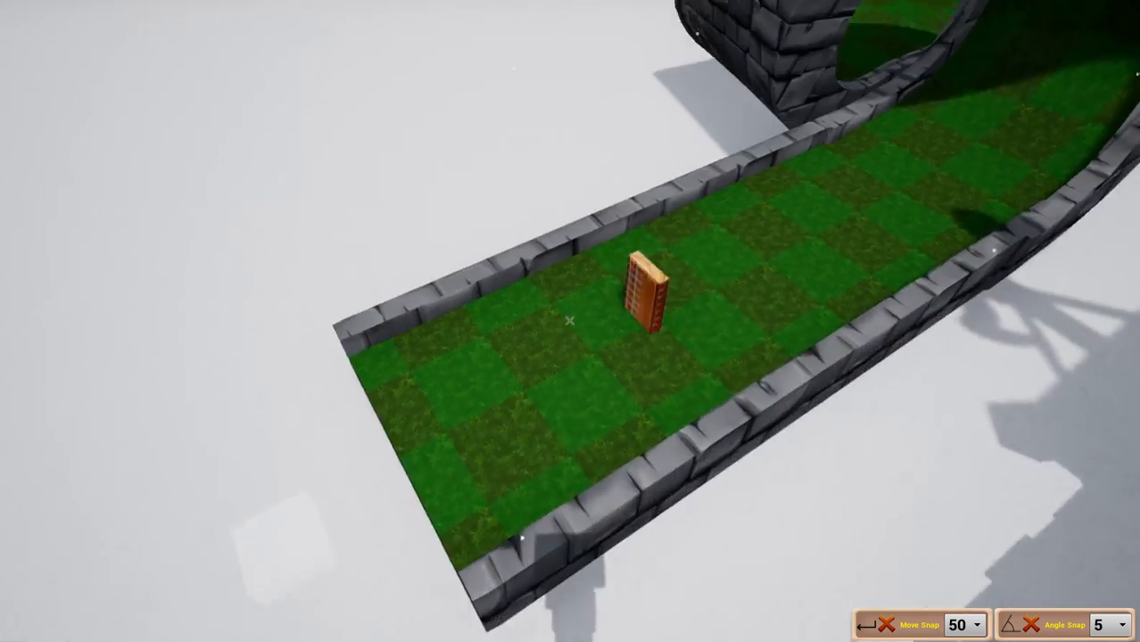
key(a)
key(w)
key(d)
key(a)
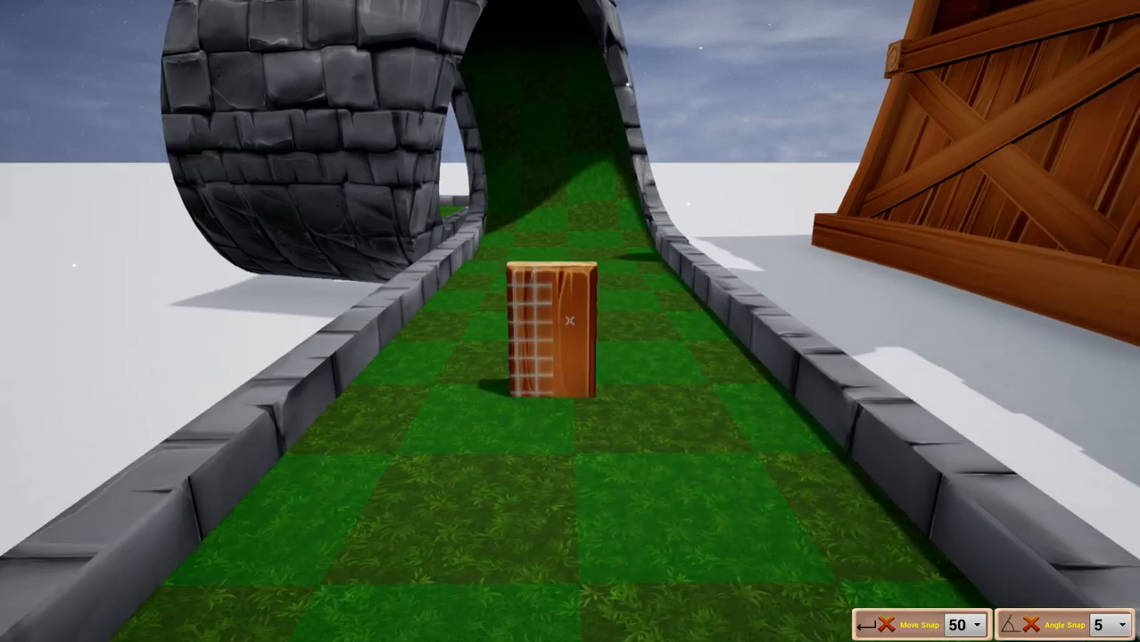
key(w)
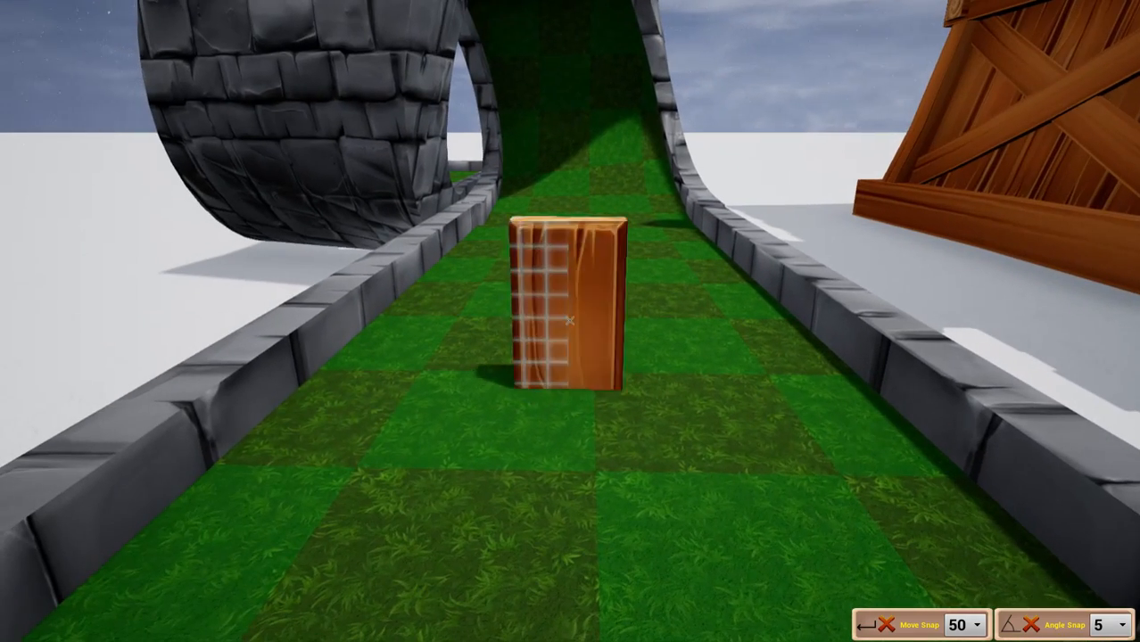
right_click(570, 320)
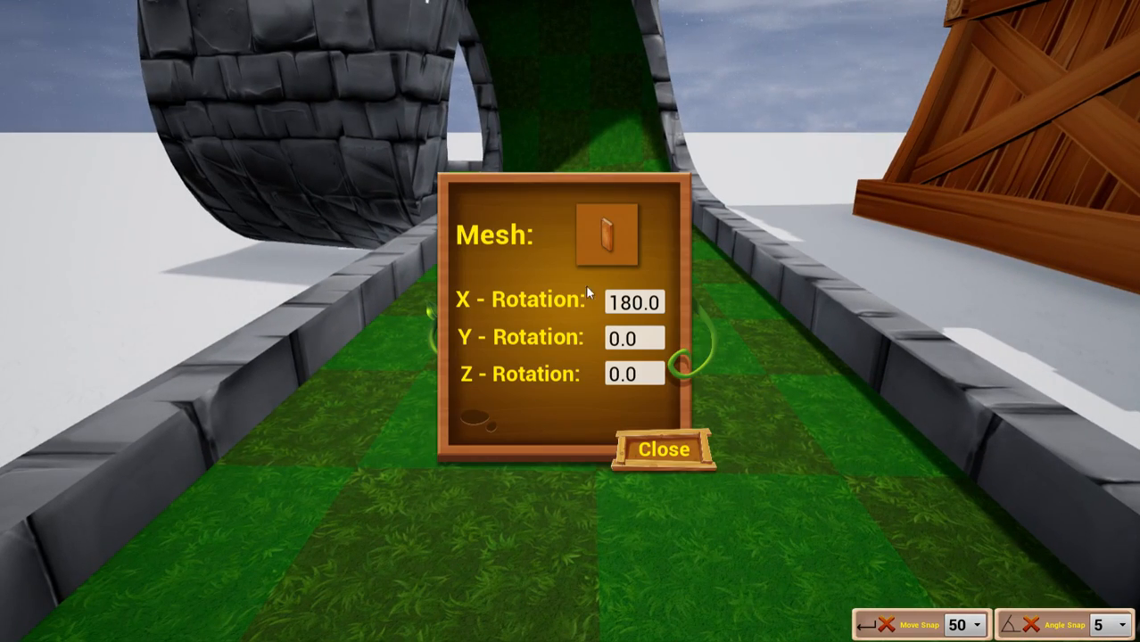
click(599, 251)
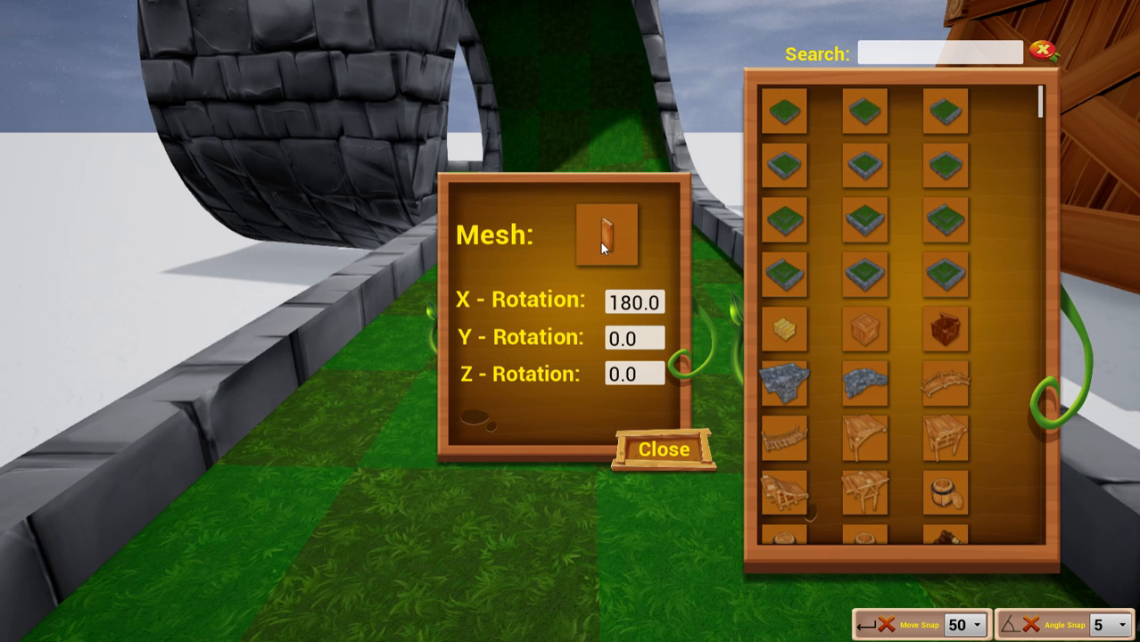
scroll(839, 308, down, 10)
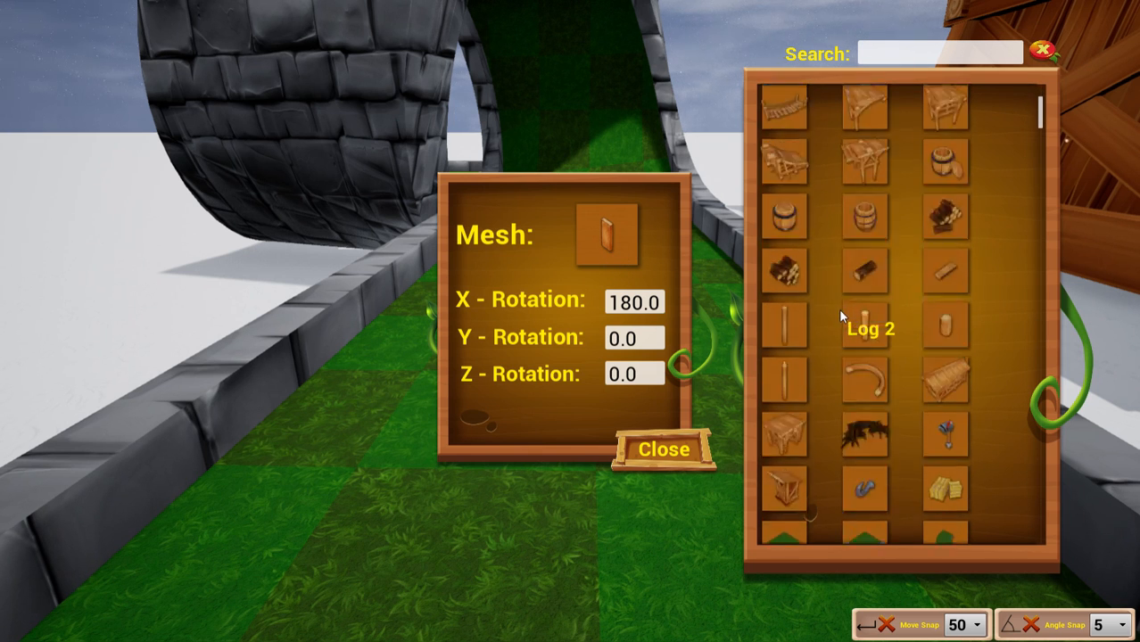
scroll(839, 314, down, 10)
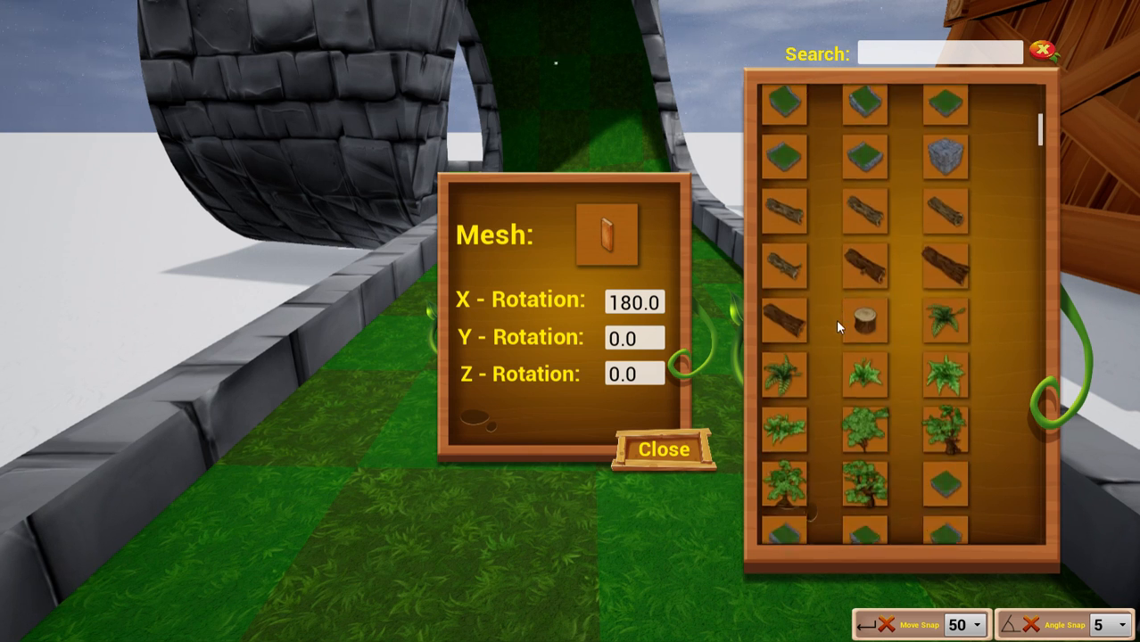
scroll(837, 331, down, 10)
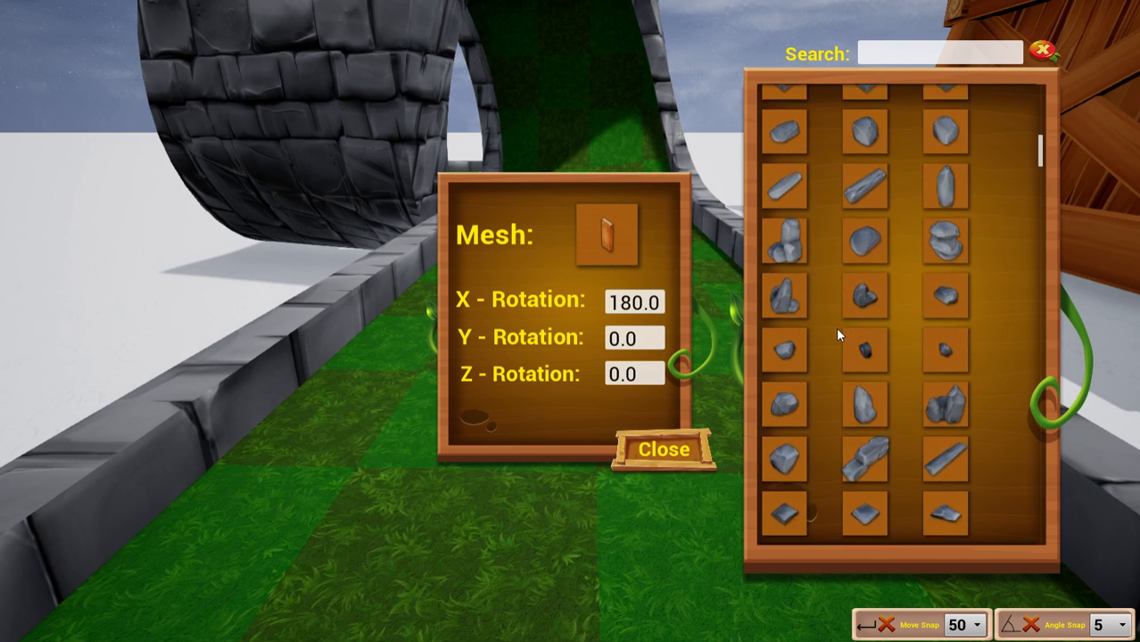
scroll(837, 344, down, 10)
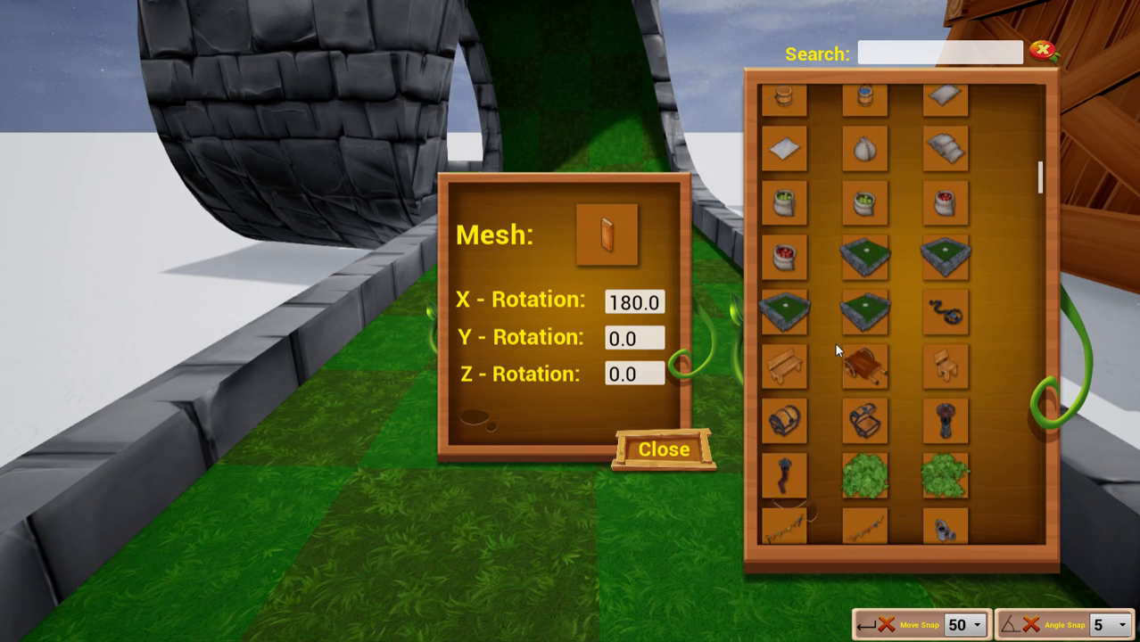
scroll(834, 344, down, 5)
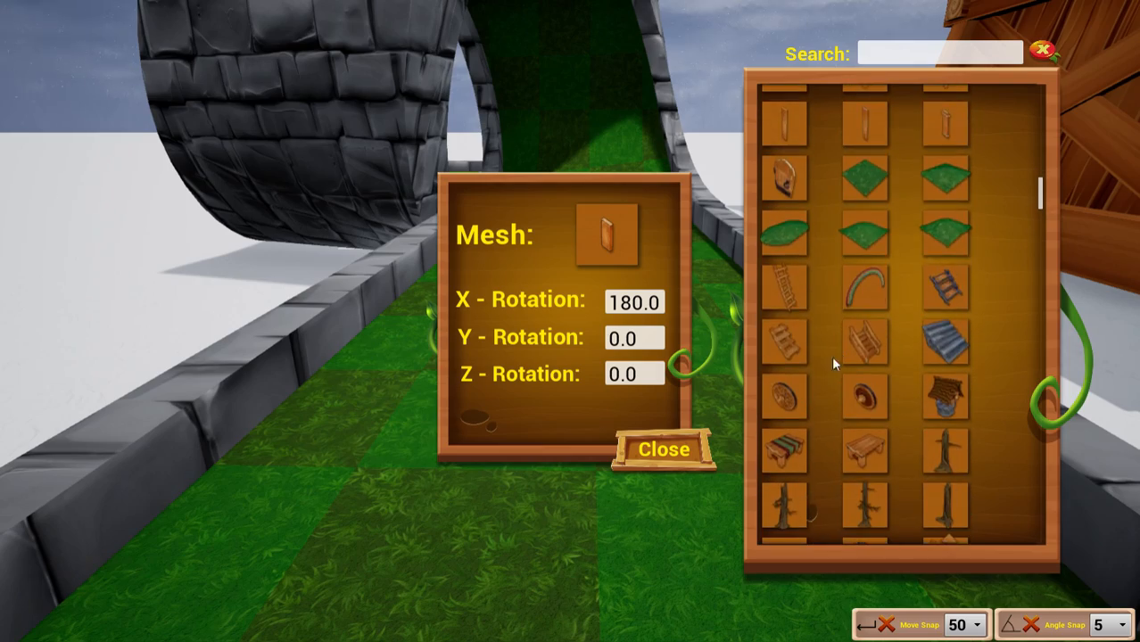
click(796, 392)
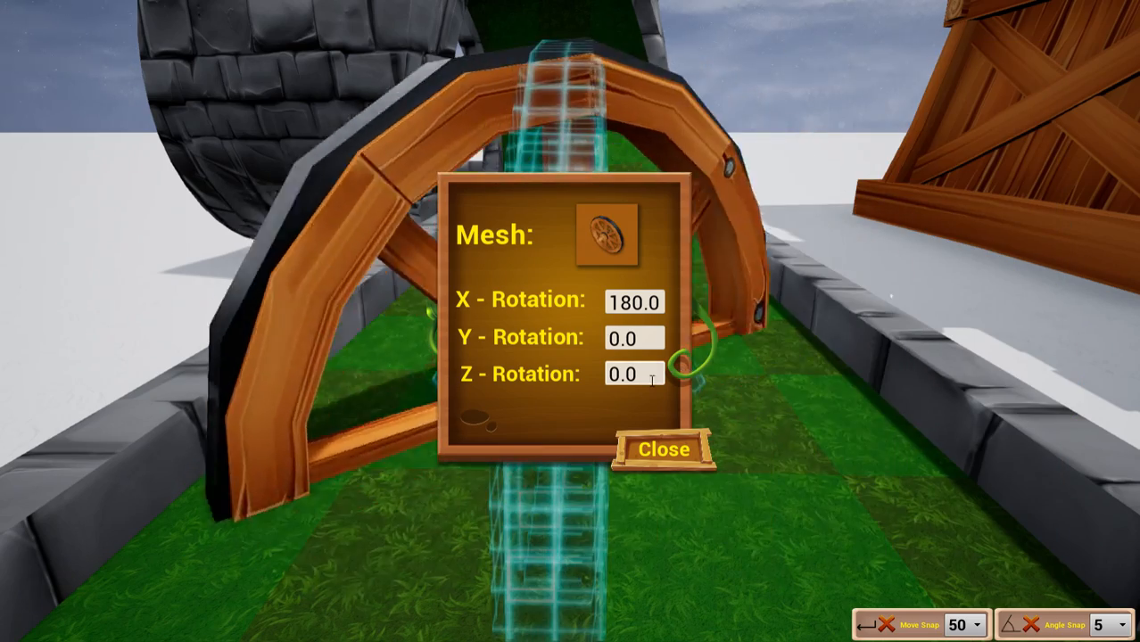
click(642, 450)
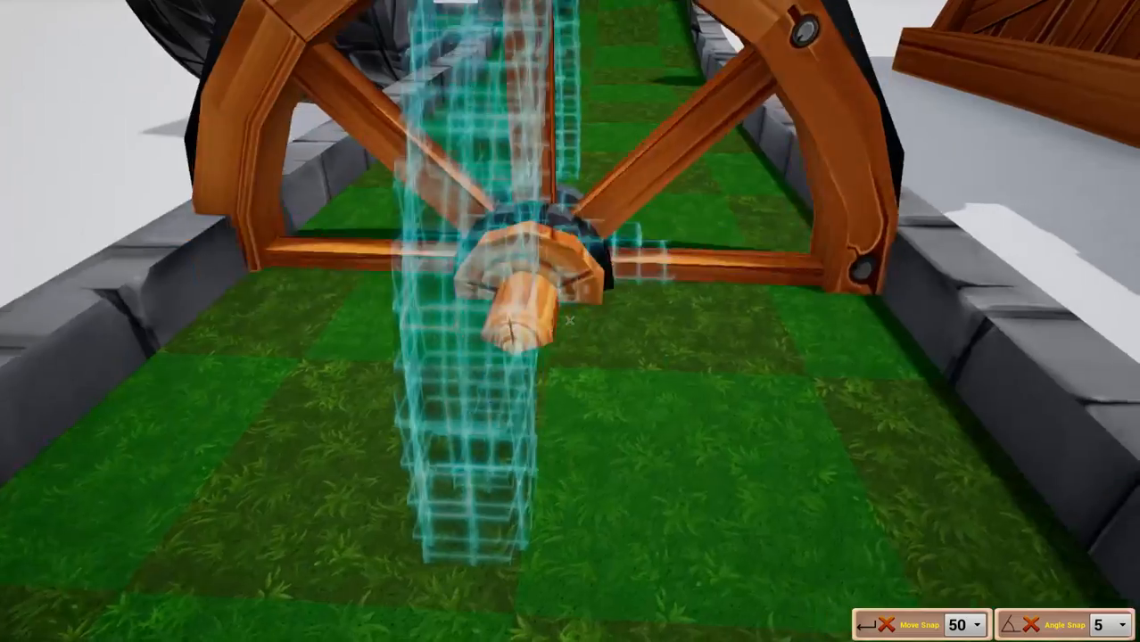
Step: Set the wheel's X-Rotation to 0 and its Y-Rotation to 100
key(s)
key(e)
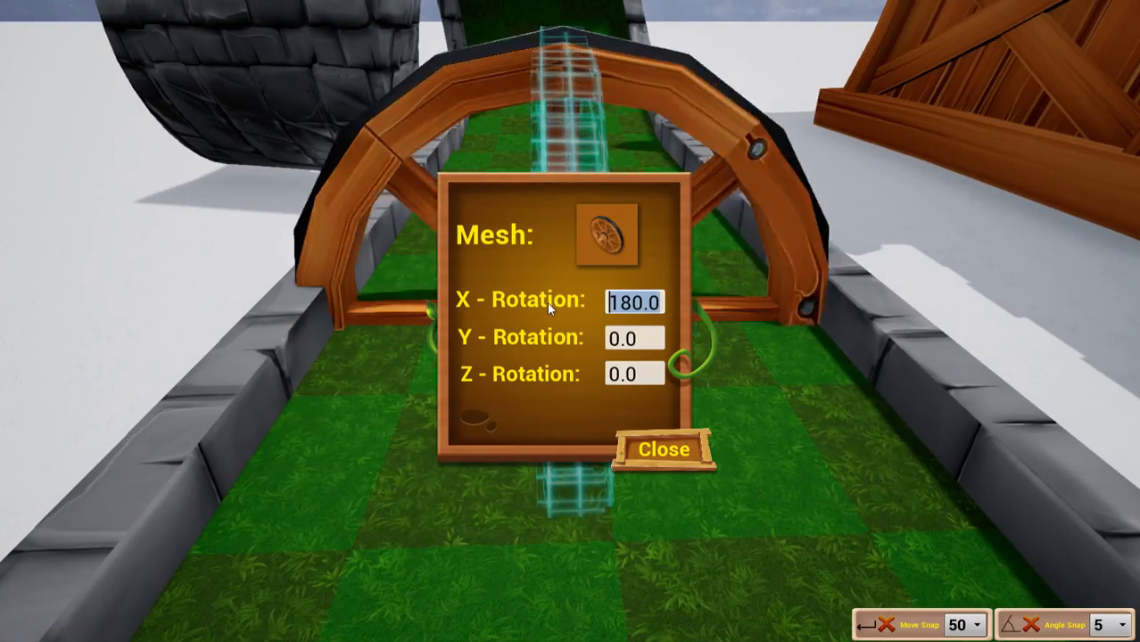
text(10)
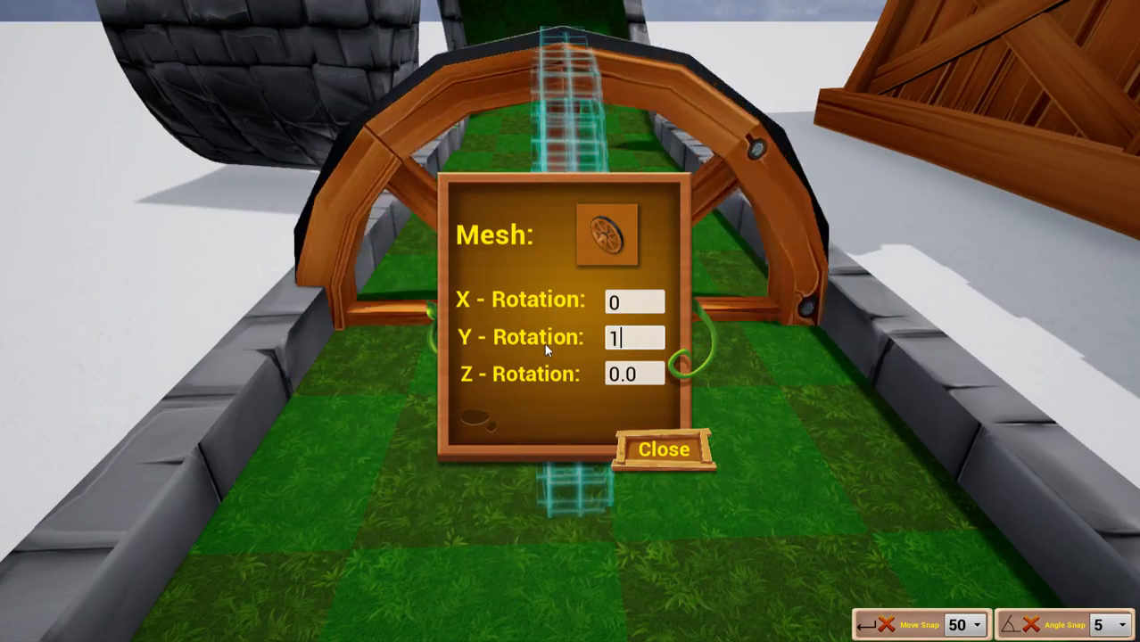
key(Return)
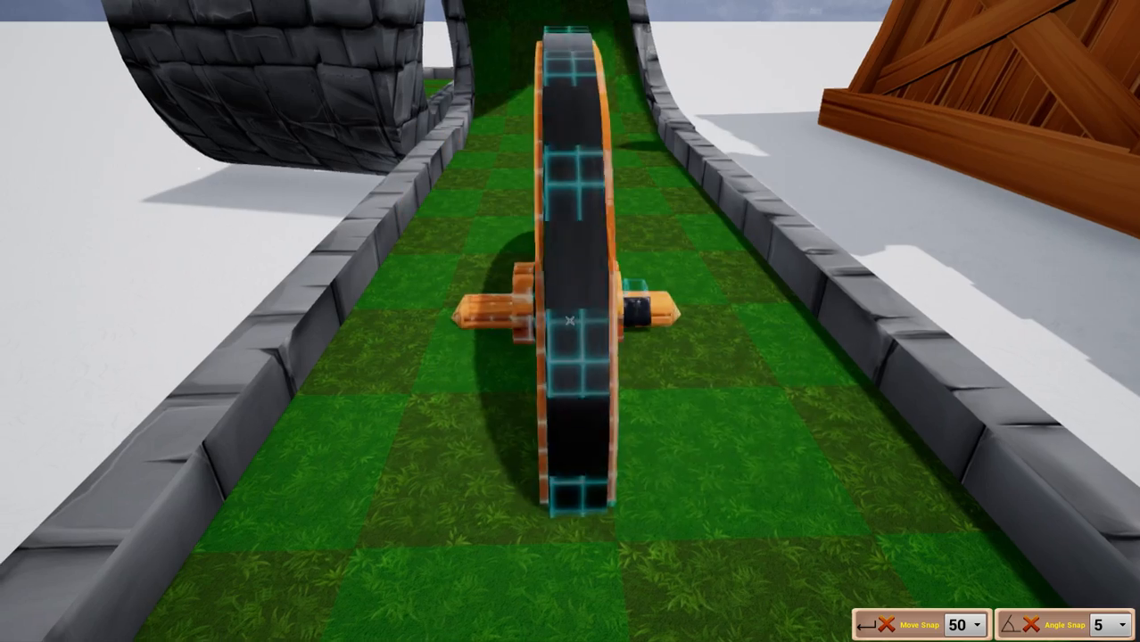
Step: Set the wheel's Y-Rotation to 80 and check how it spins from the side of the lane
key(a)
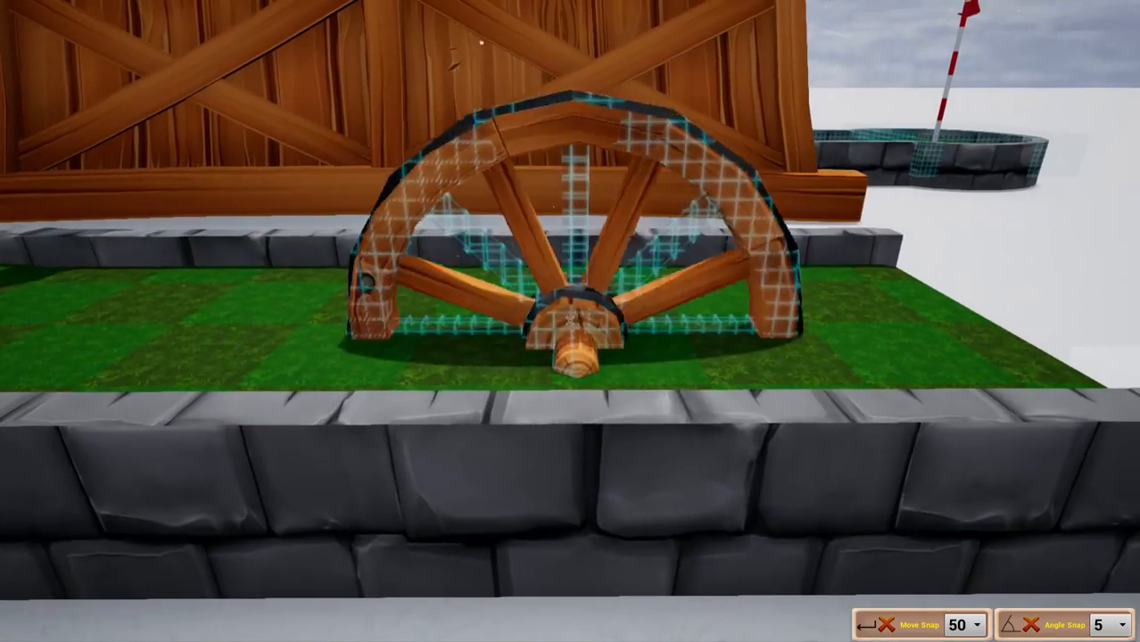
click(572, 281)
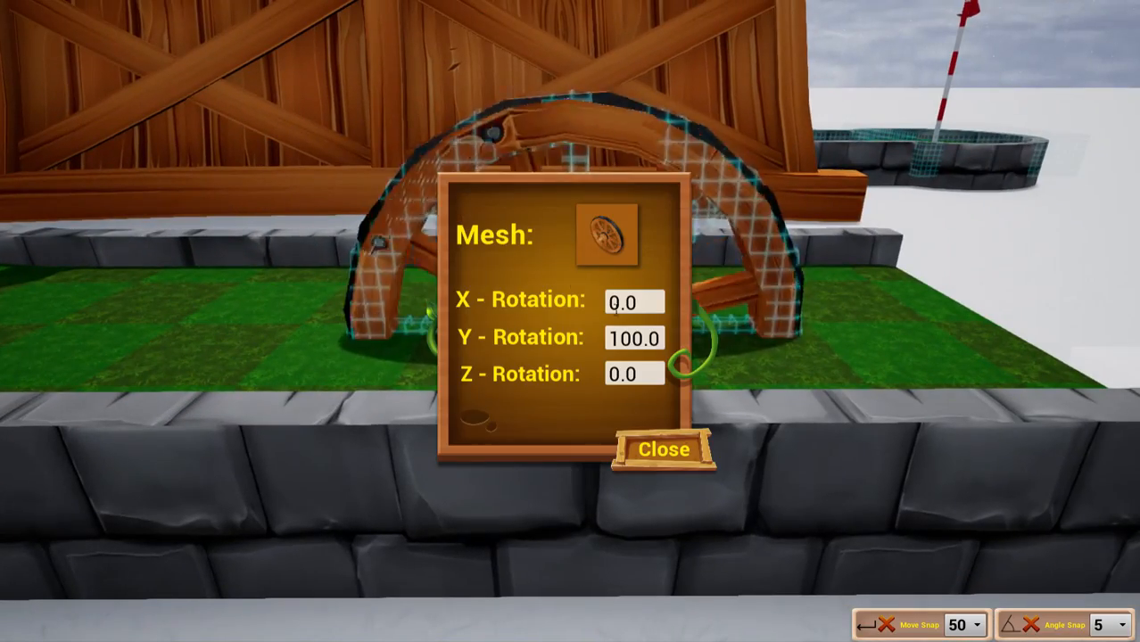
click(680, 449)
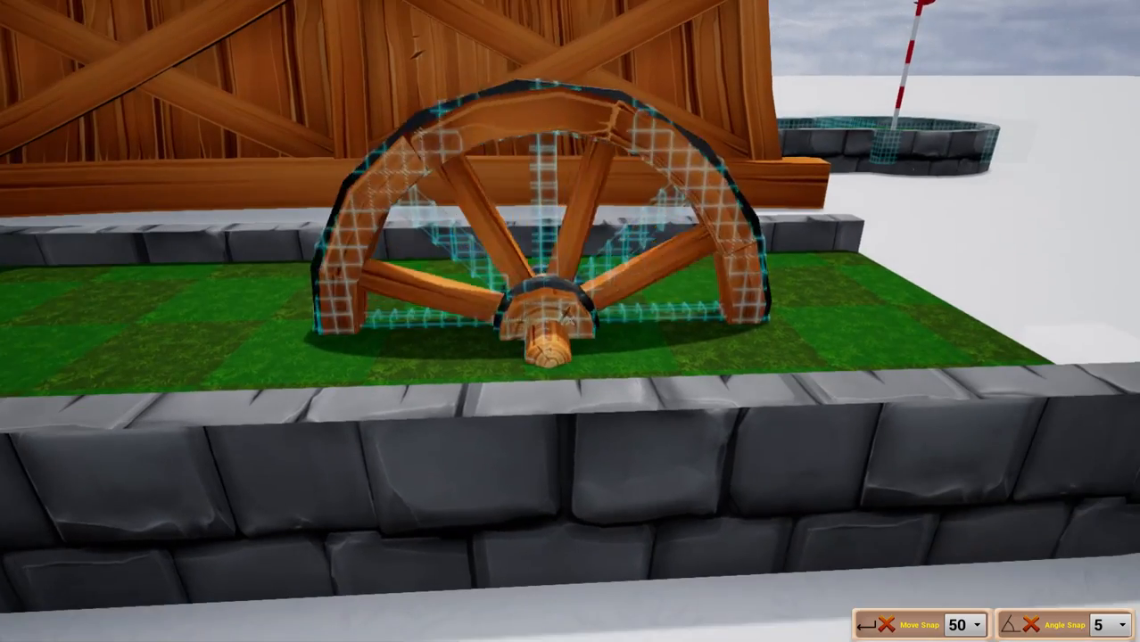
click(642, 319)
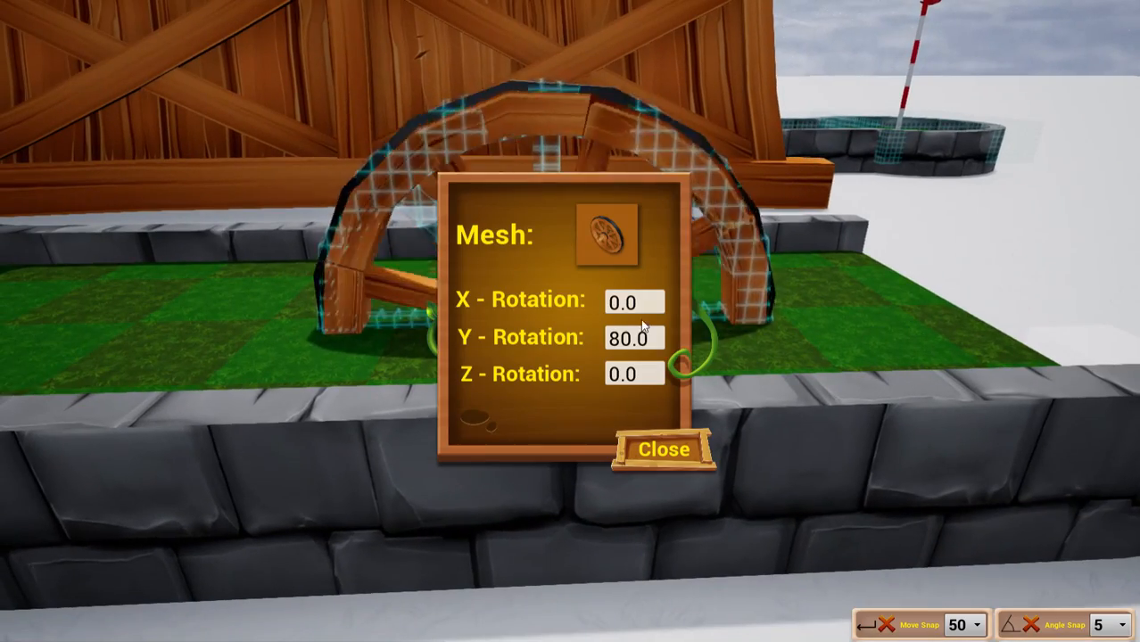
click(664, 449)
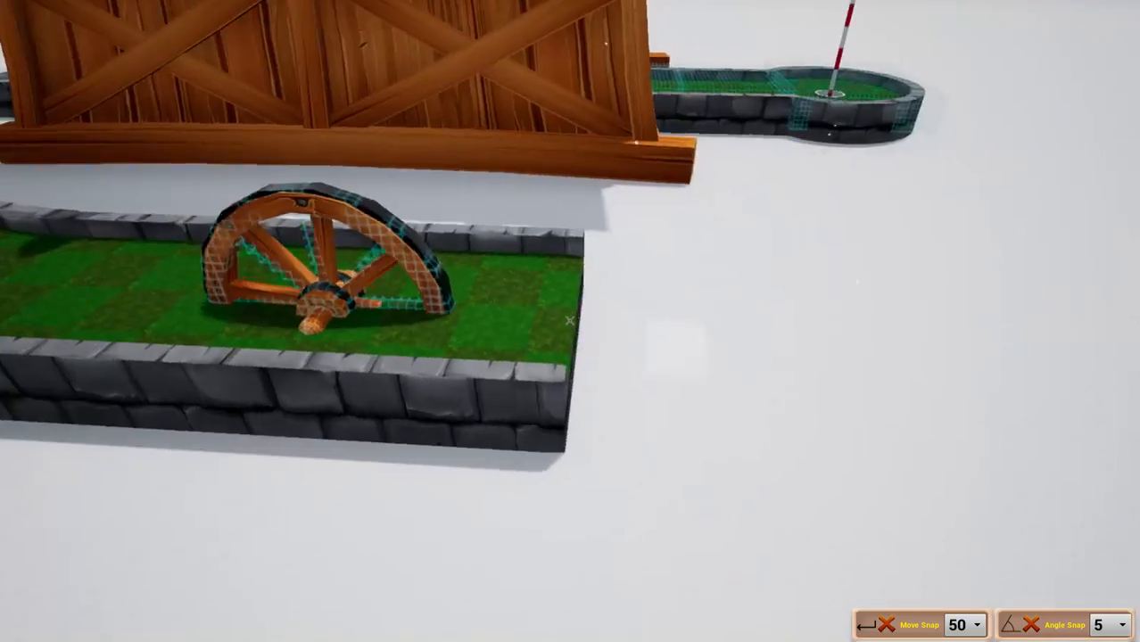
Step: Stretch the wooden wheel along its axle so that its rim becomes thicker
key(a)
key(w)
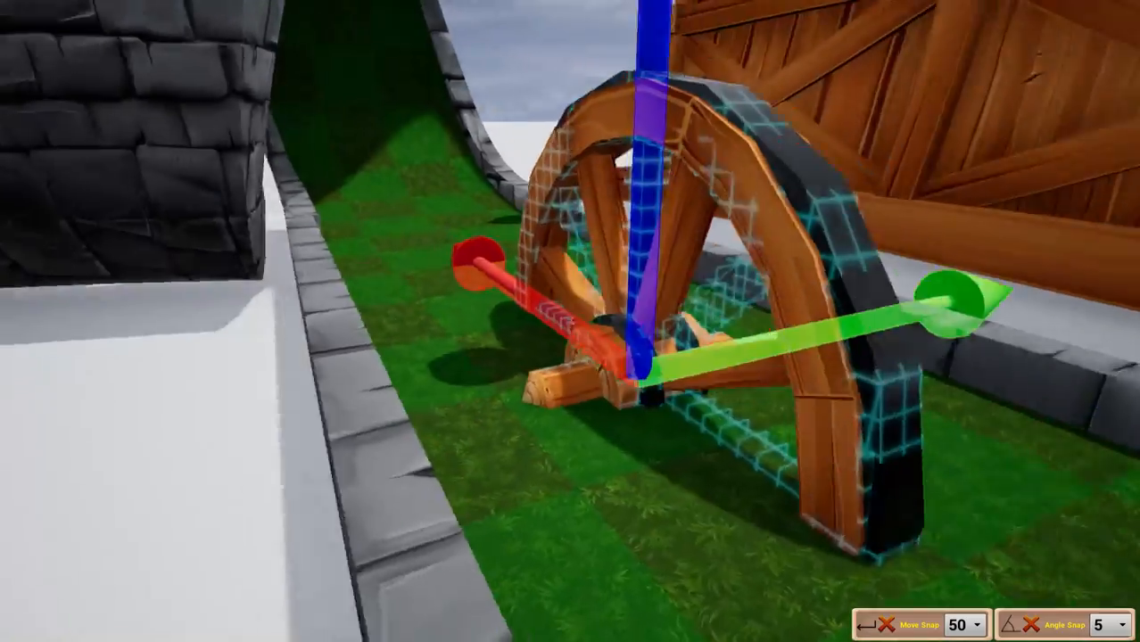
key(a)
key(s)
key(d)
key(w)
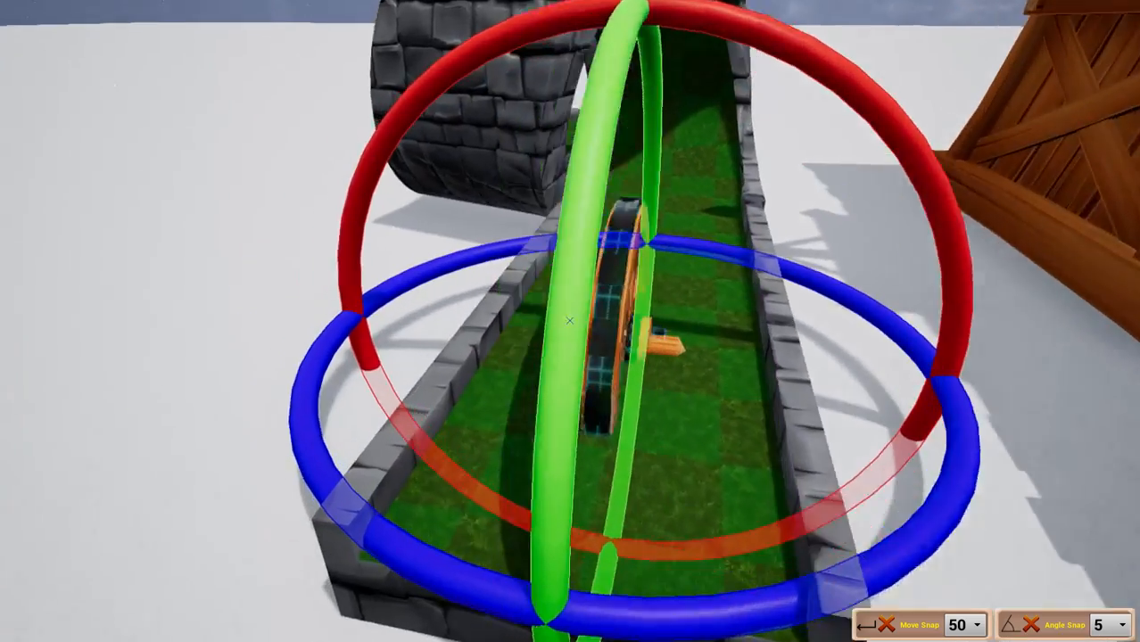
key(w)
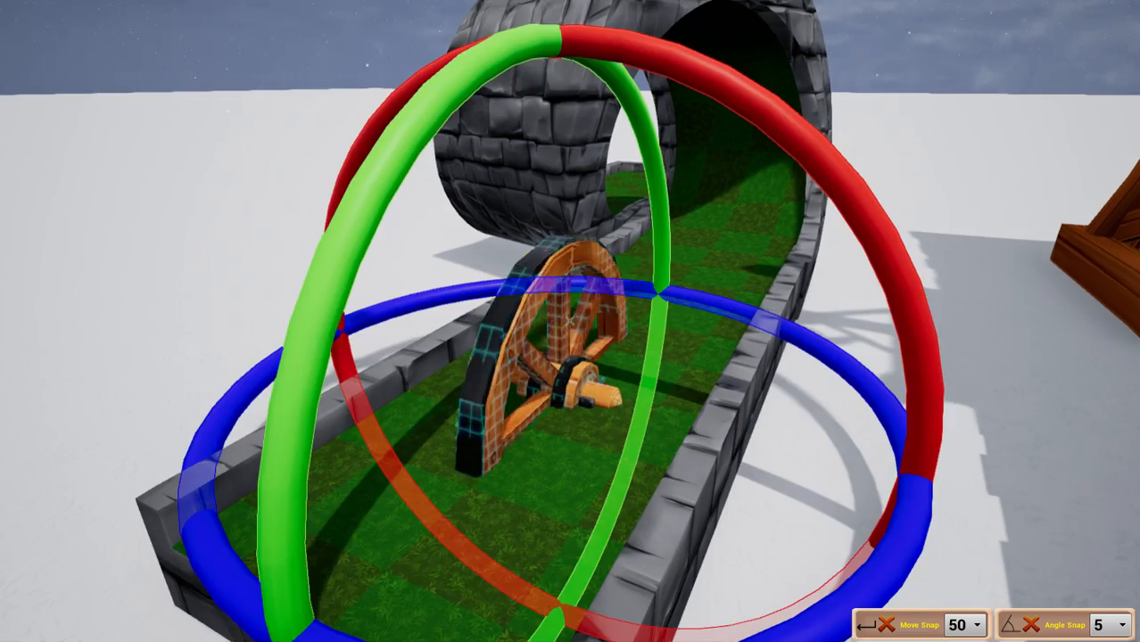
key(r)
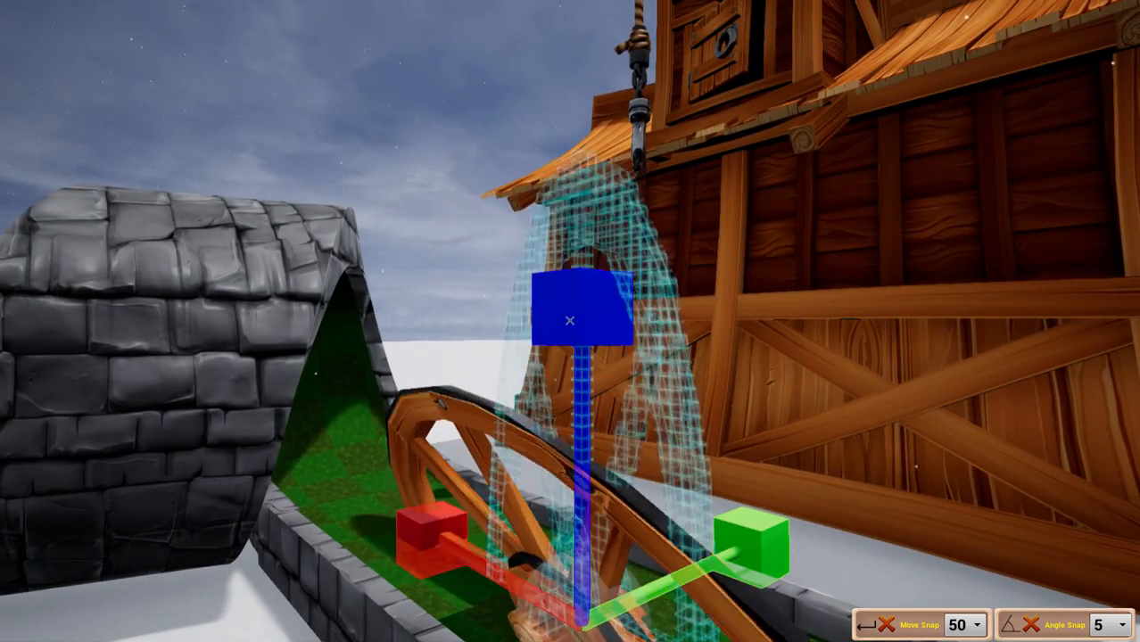
key(d)
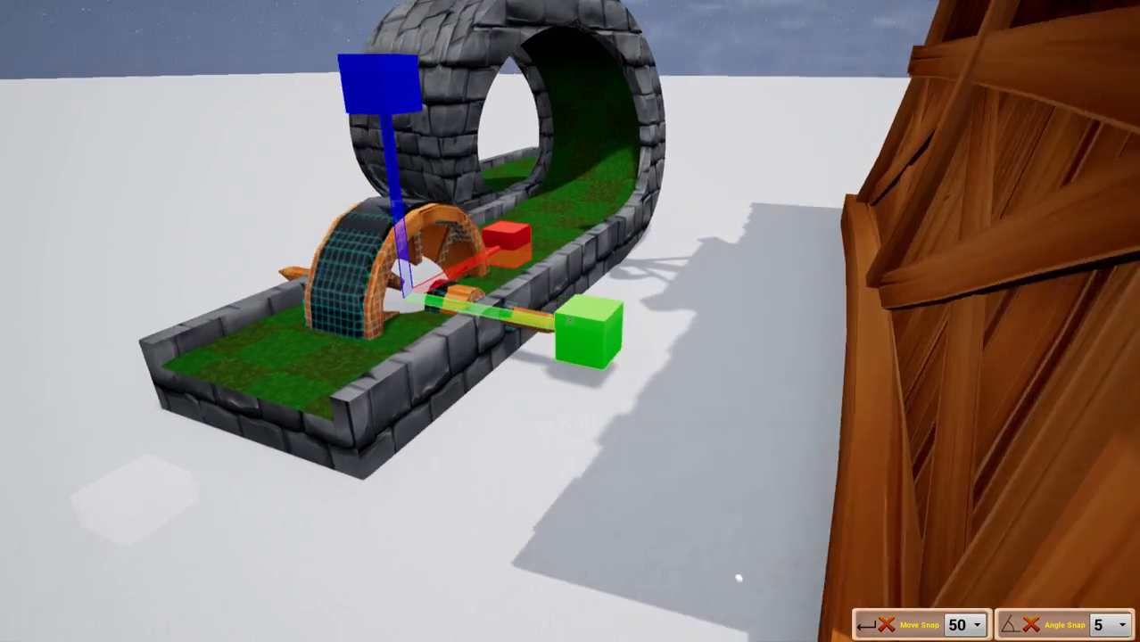
Step: Turn the wheel to stand across the lane and centre it between the two side walls
key(a)
key(w)
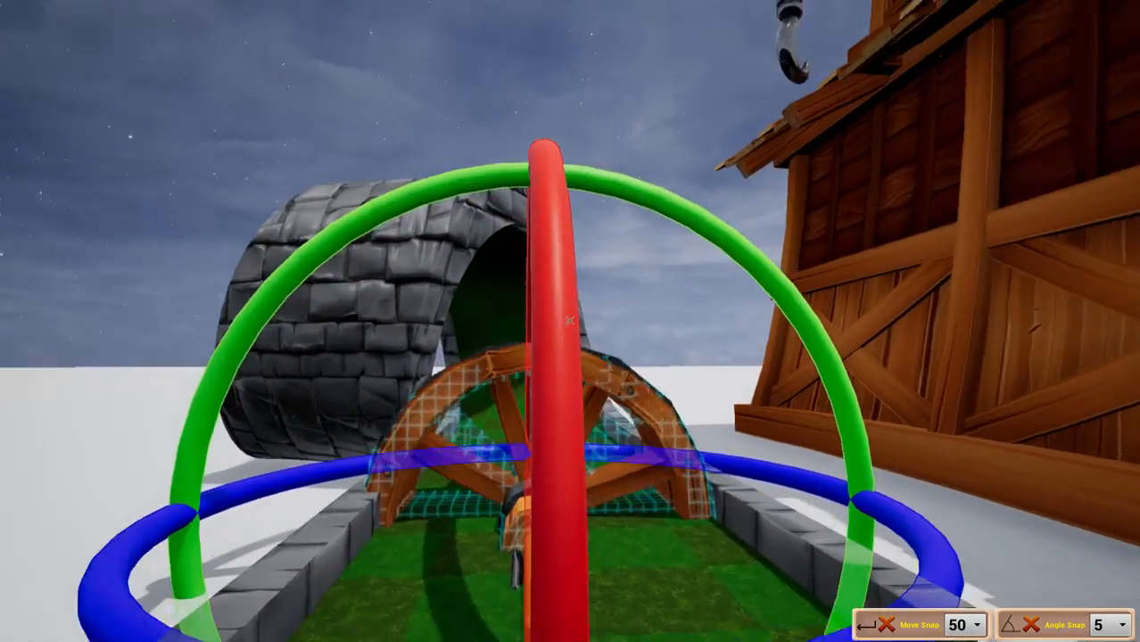
key(w)
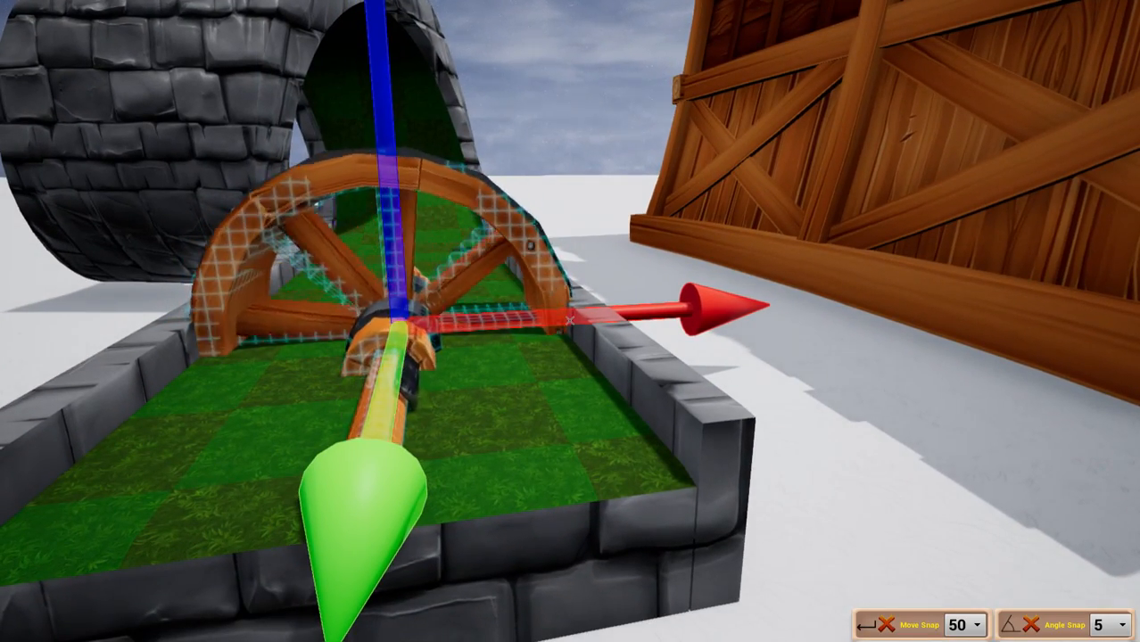
key(a)
key(d)
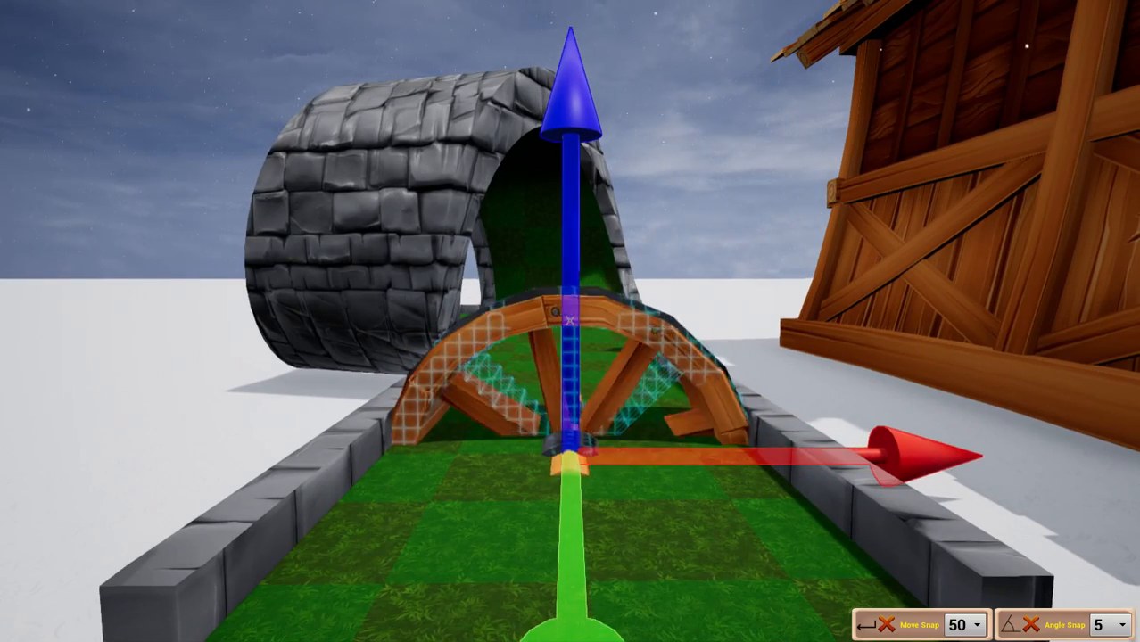
key(d)
click(570, 320)
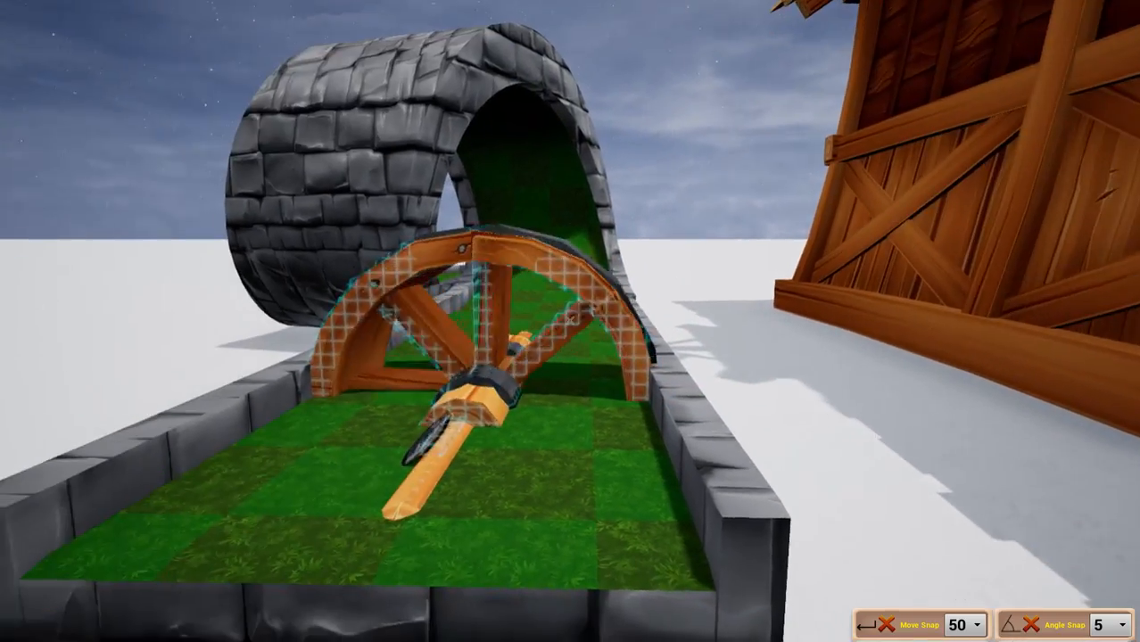
Step: Extend the lane beyond the spinning wheel with a Simple Lane 2 Wall piece
key(d)
key(a)
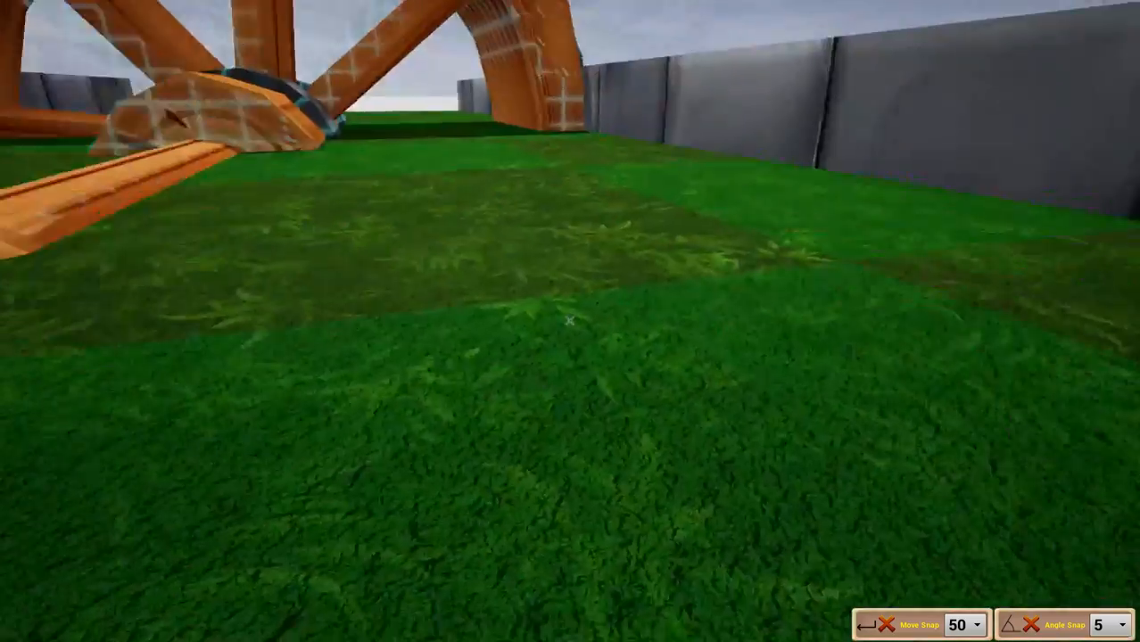
key(s)
key(w)
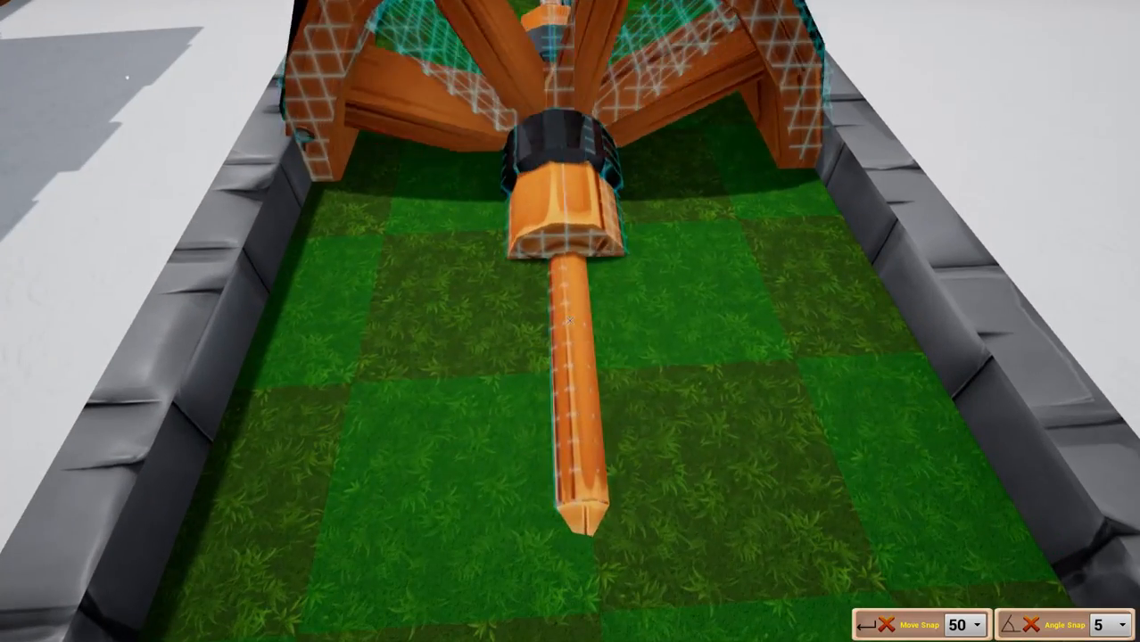
key(s)
key(d)
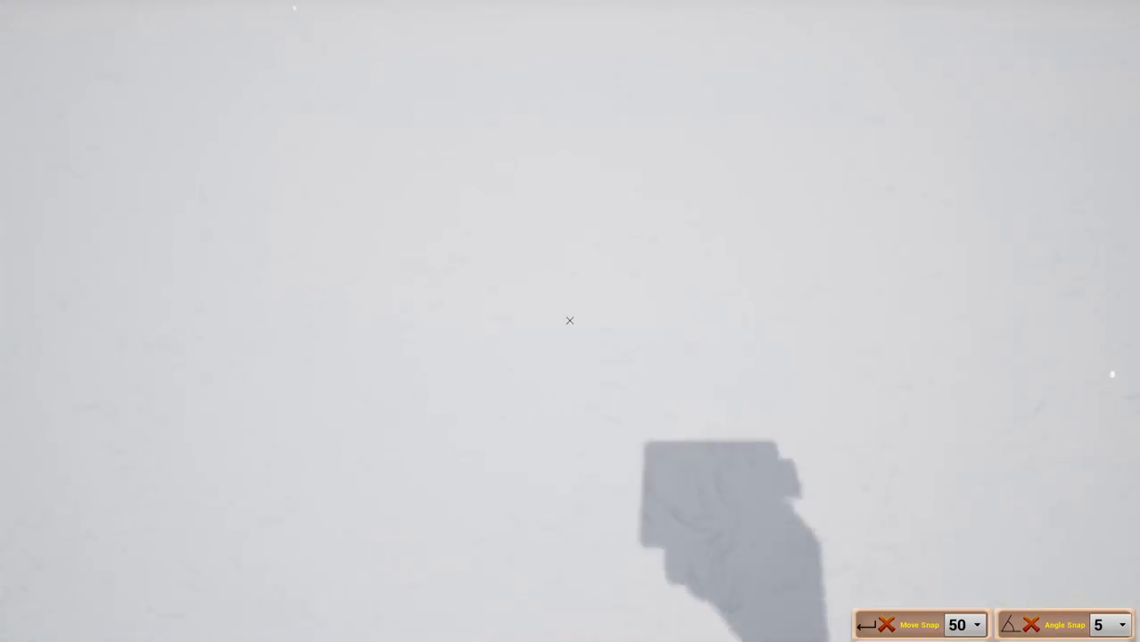
key(s)
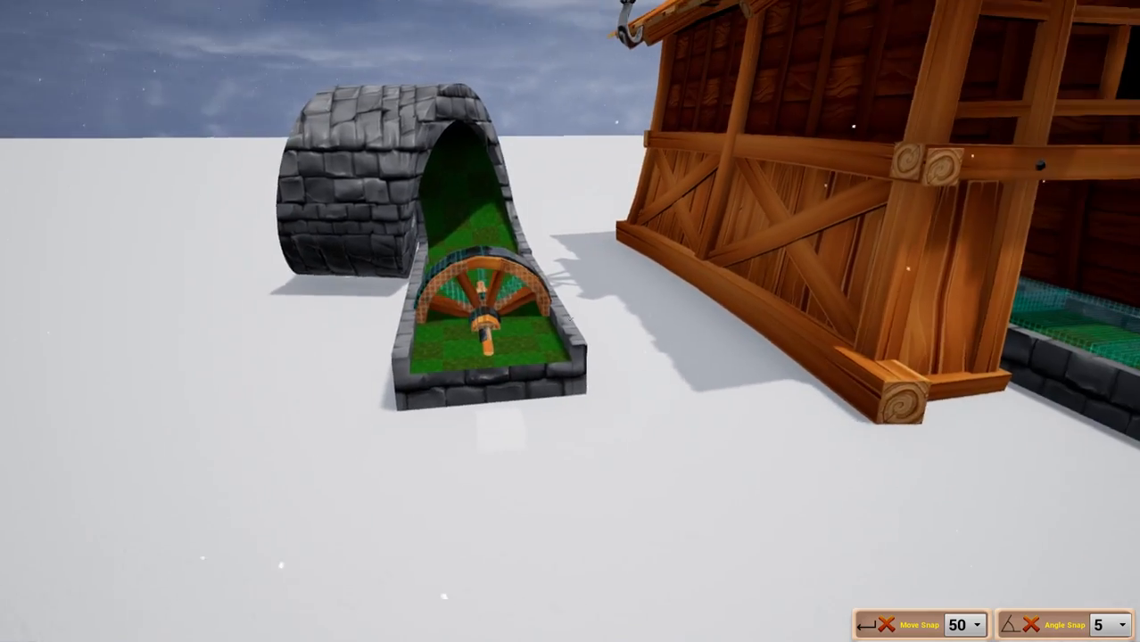
key(Tab)
click(136, 134)
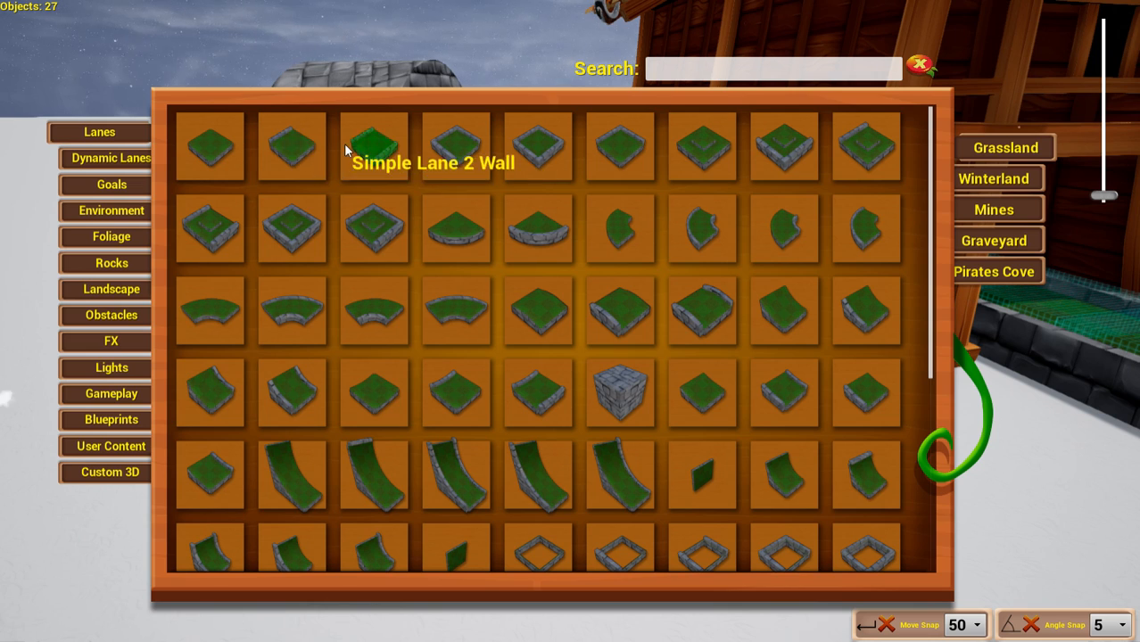
click(346, 151)
Step: Add a big ramp without side walls at the lane's open end and turn it so it continues the turf upward
key(Tab)
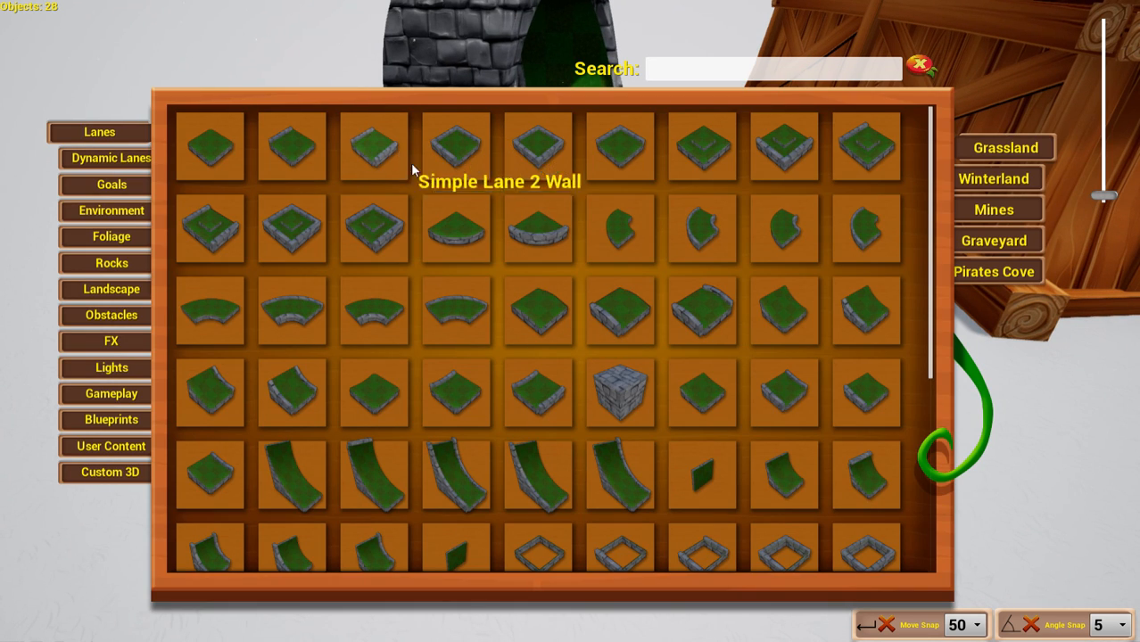
scroll(483, 326, down, 3)
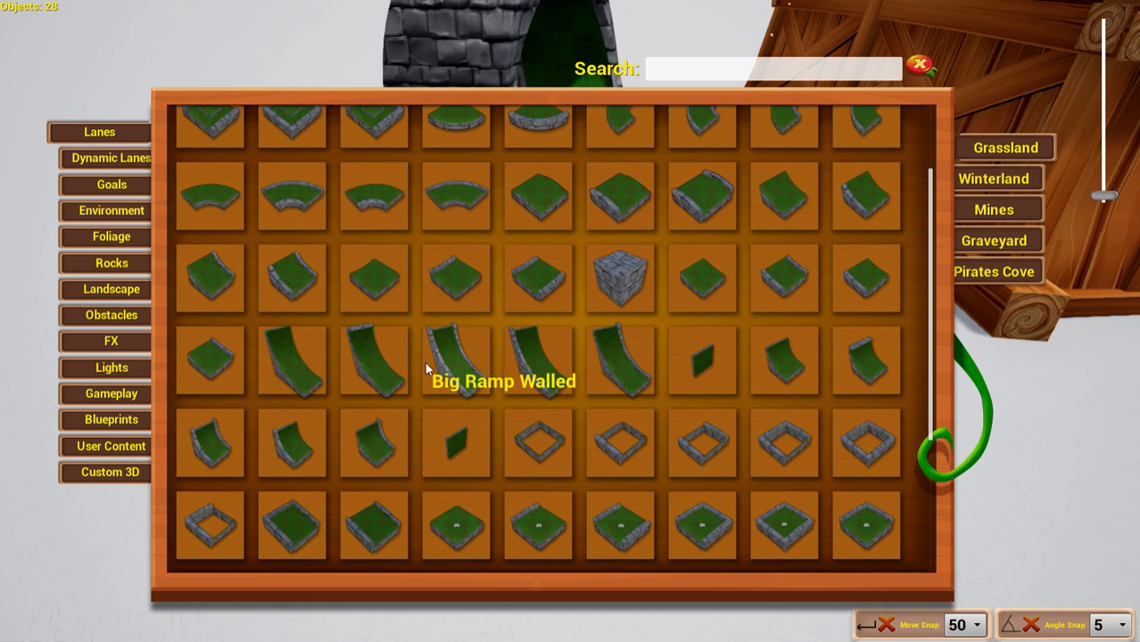
click(308, 360)
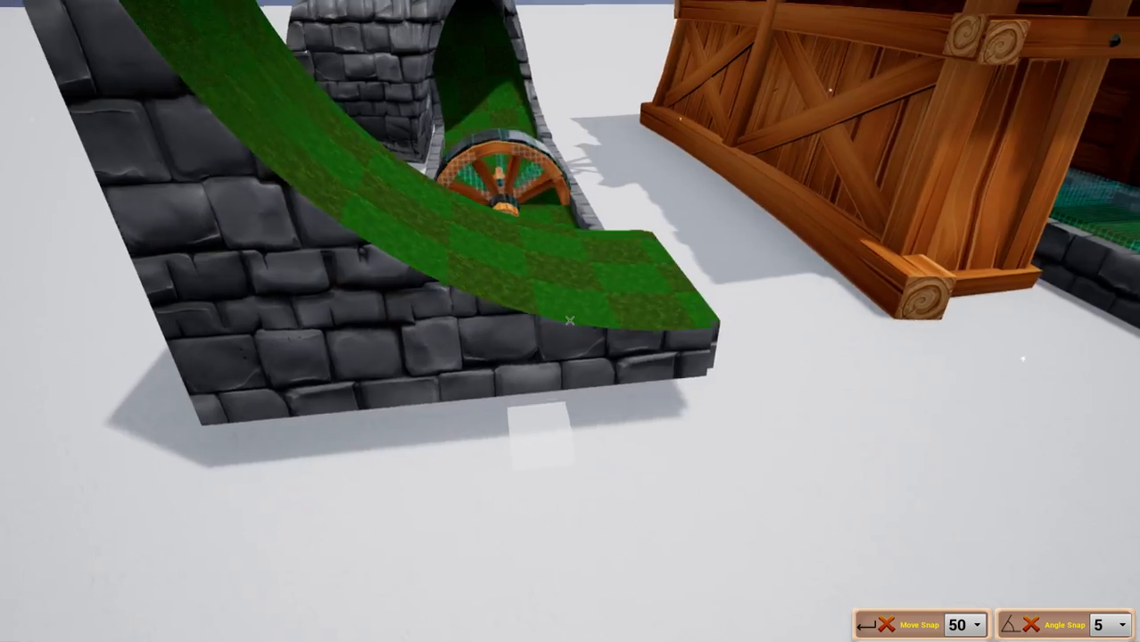
key(a)
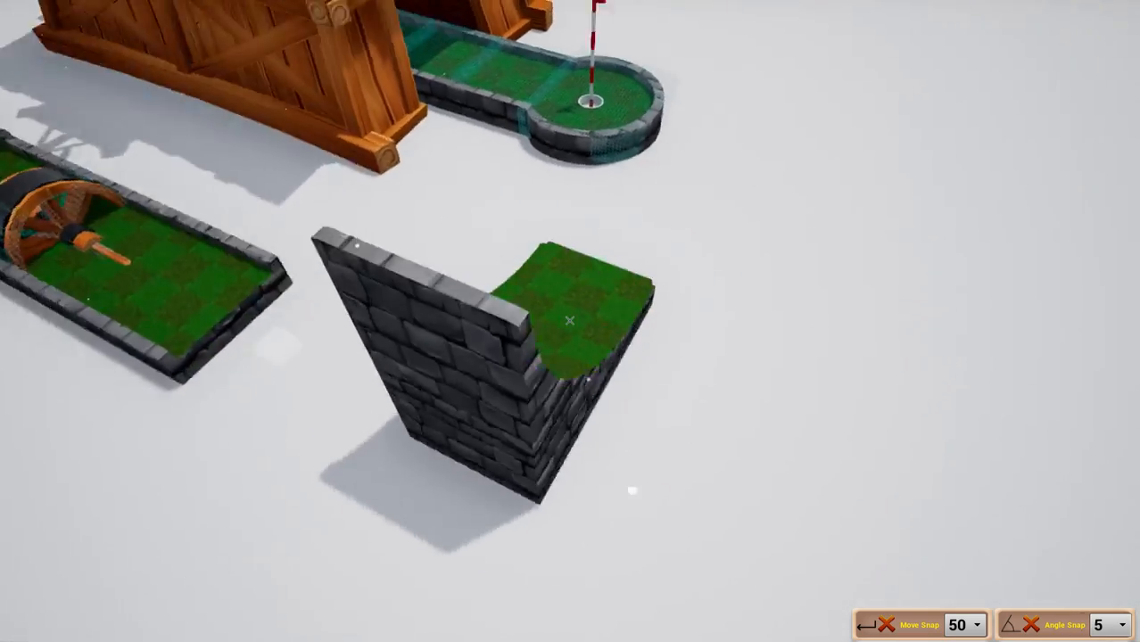
key(d)
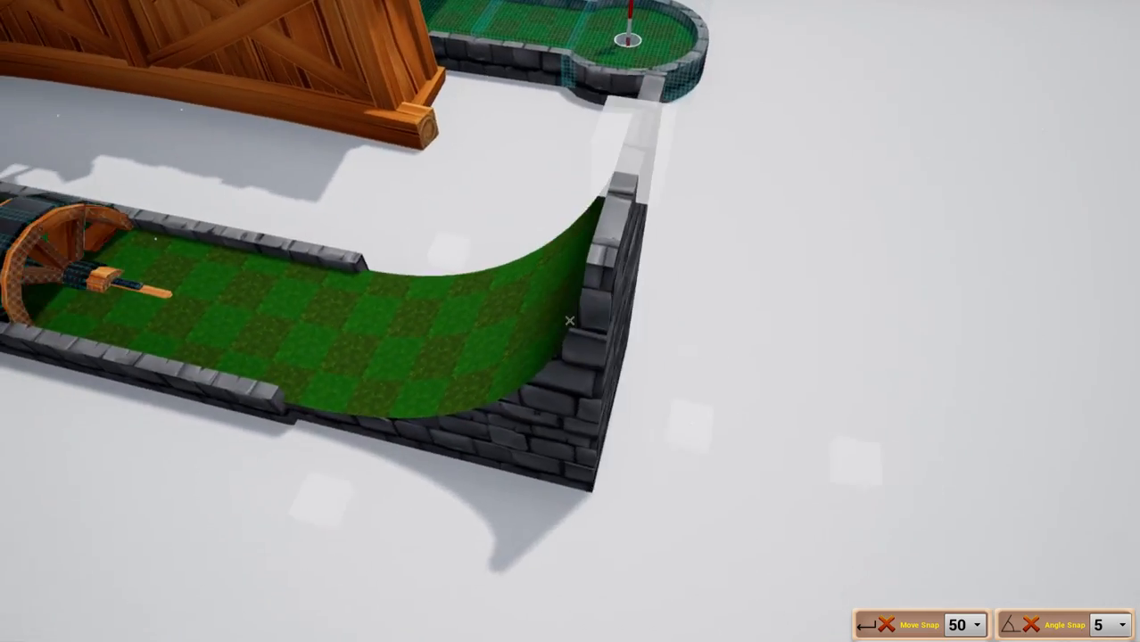
Step: Narrow the big ramp to a thin strip and shift it against the side wall nearest the barn
click(571, 320)
key(w)
key(a)
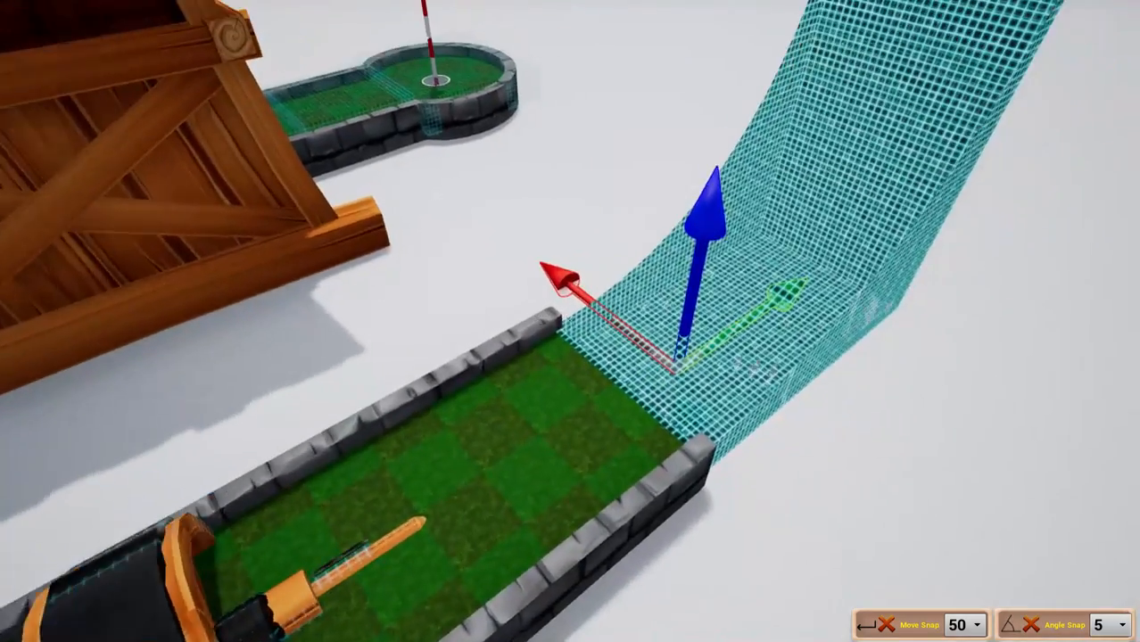
key(space)
key(space)
click(571, 320)
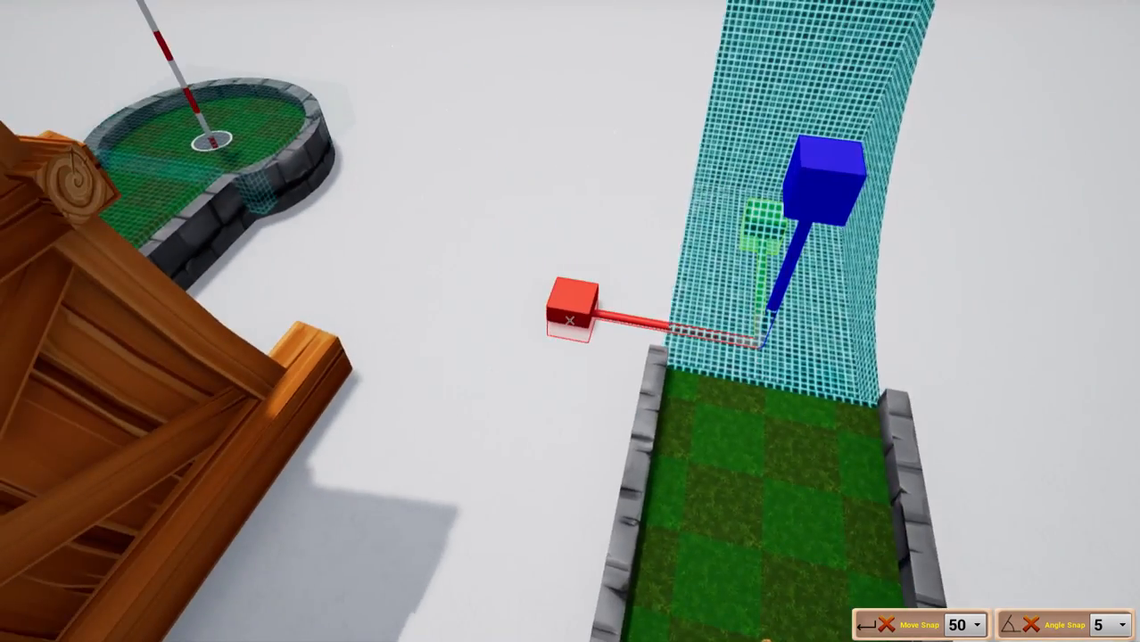
drag(571, 320, 570, 321)
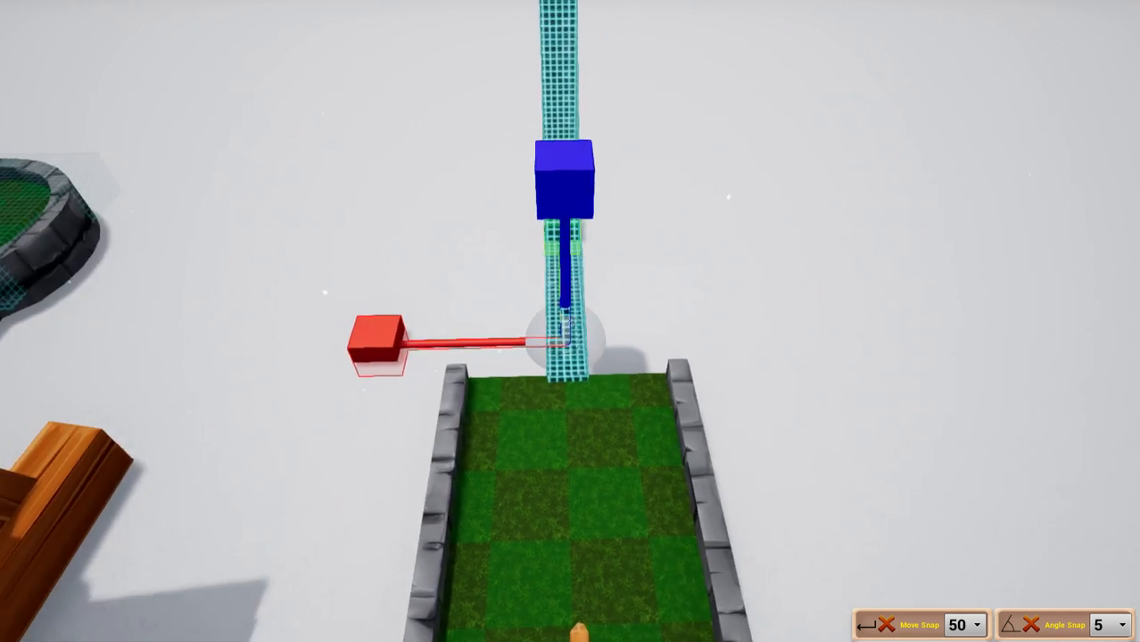
click(570, 321)
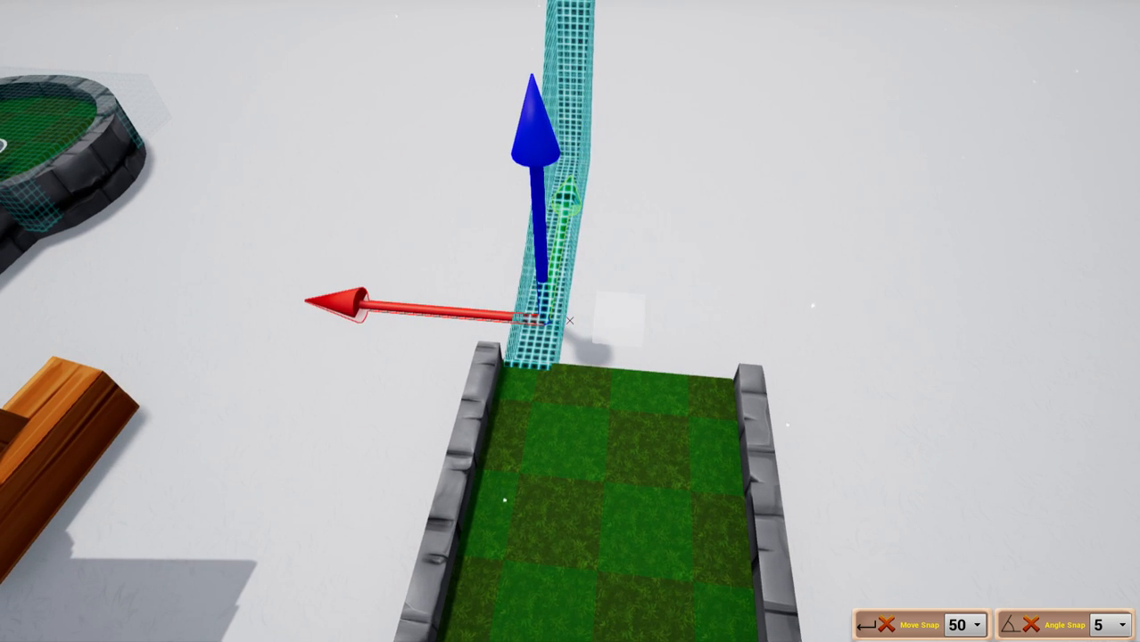
click(570, 320)
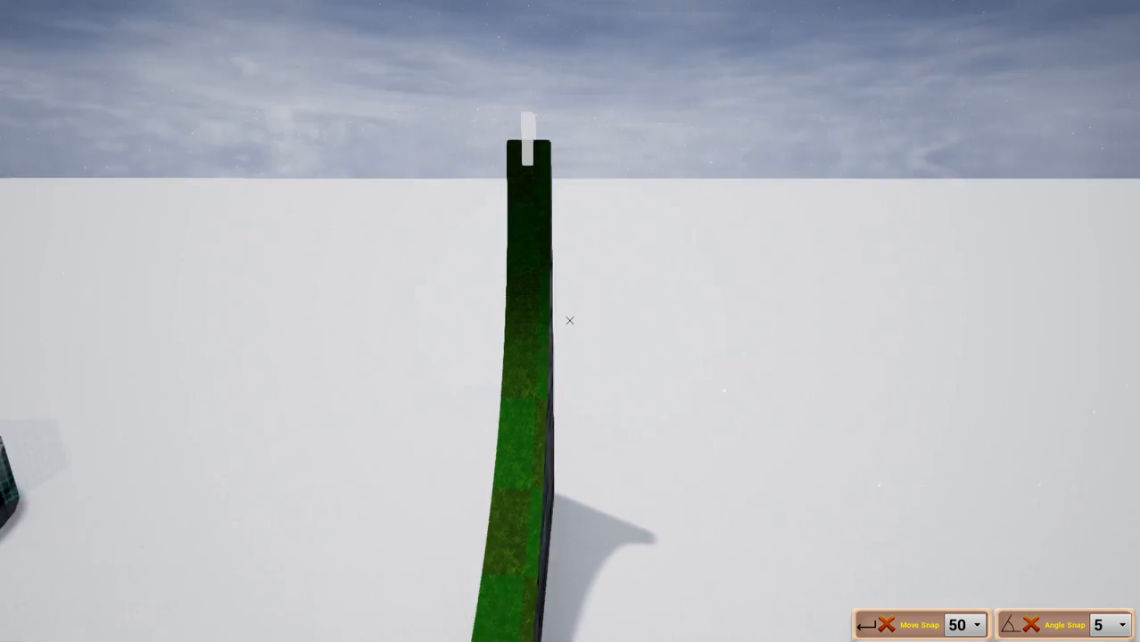
Step: Add a second big ramp with a wall along its upper edge and rotate it to continue the lane
key(s)
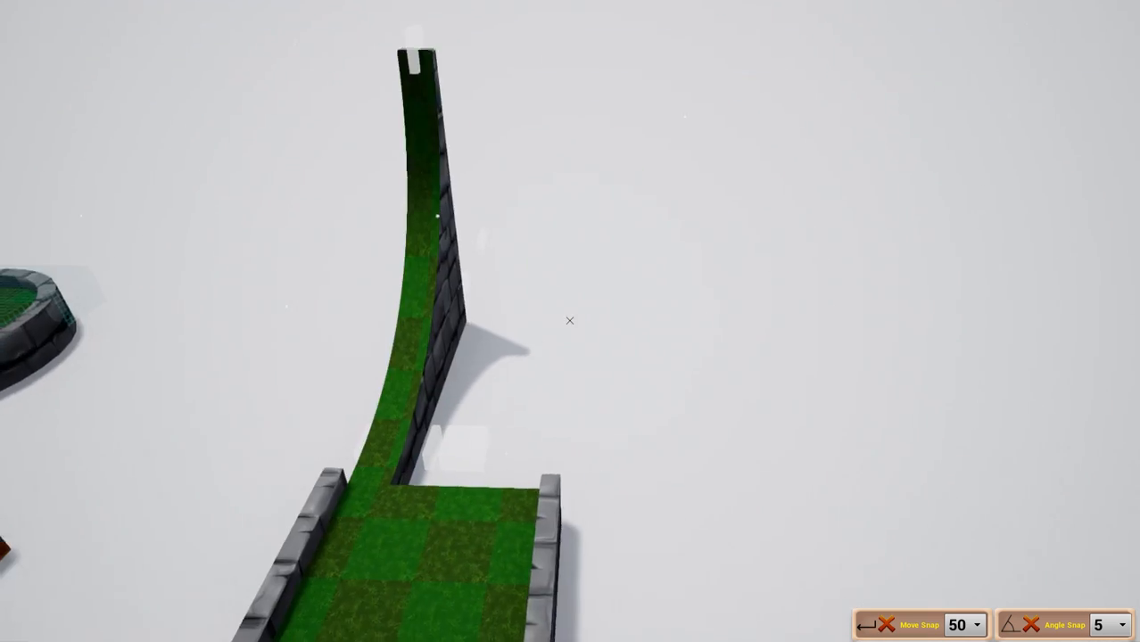
key(d)
key(a)
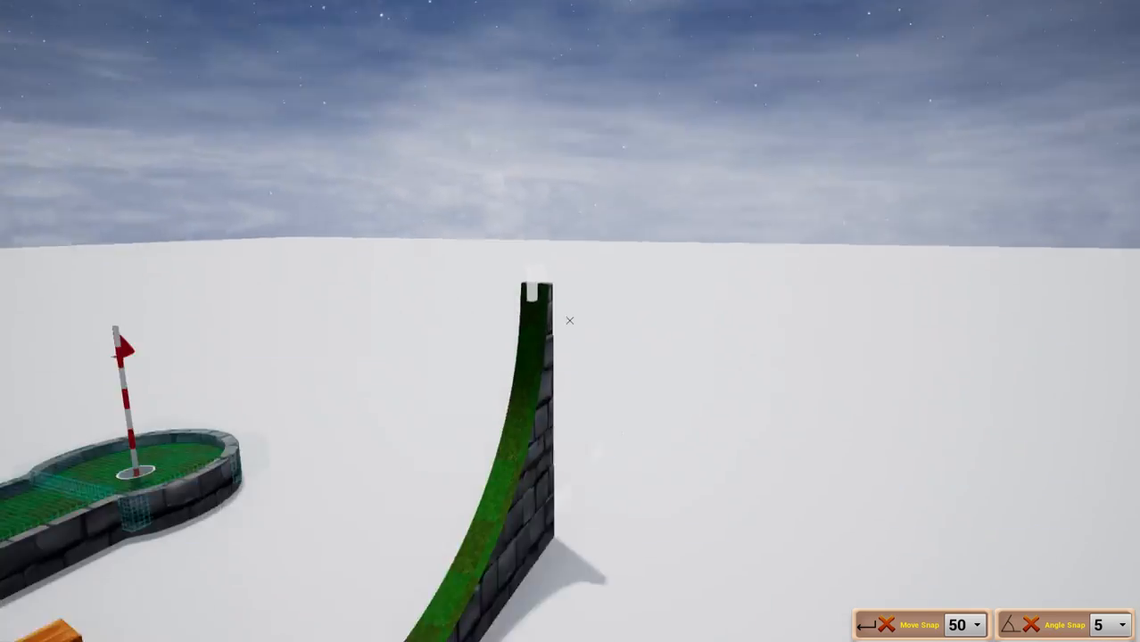
key(Tab)
scroll(335, 321, up, 1)
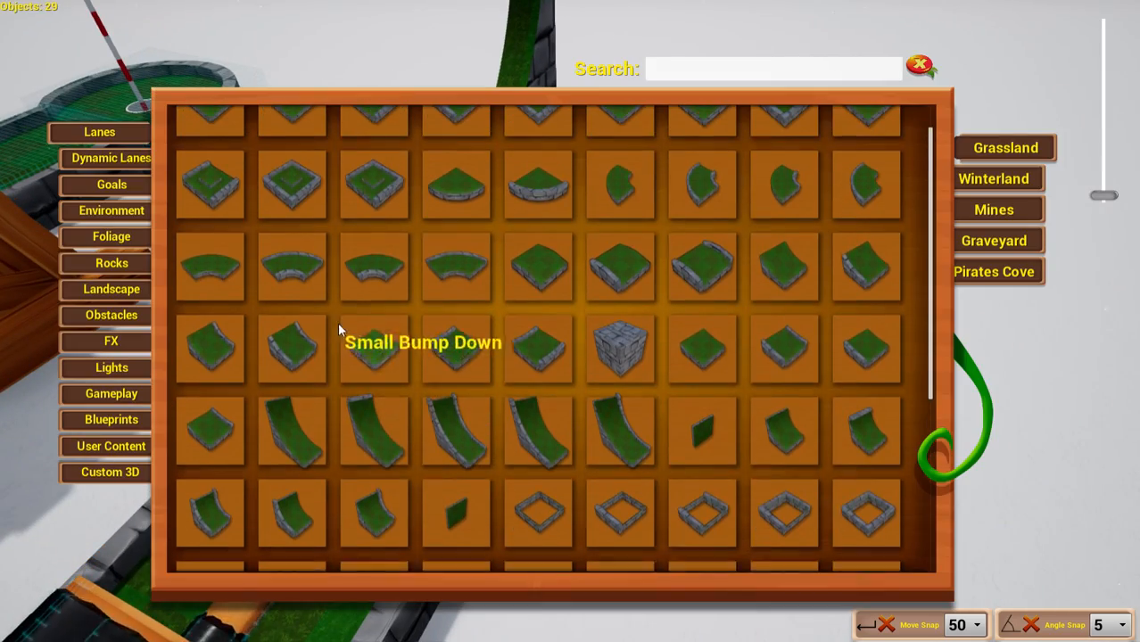
click(364, 411)
scroll(571, 321, down, 5)
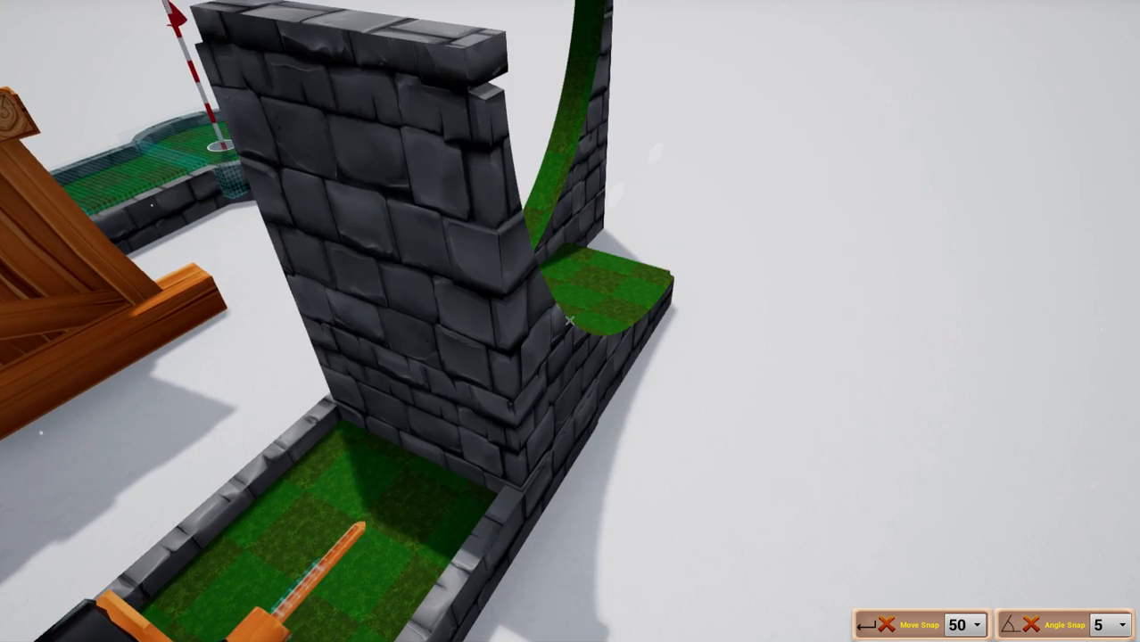
click(570, 321)
scroll(570, 320, down, 3)
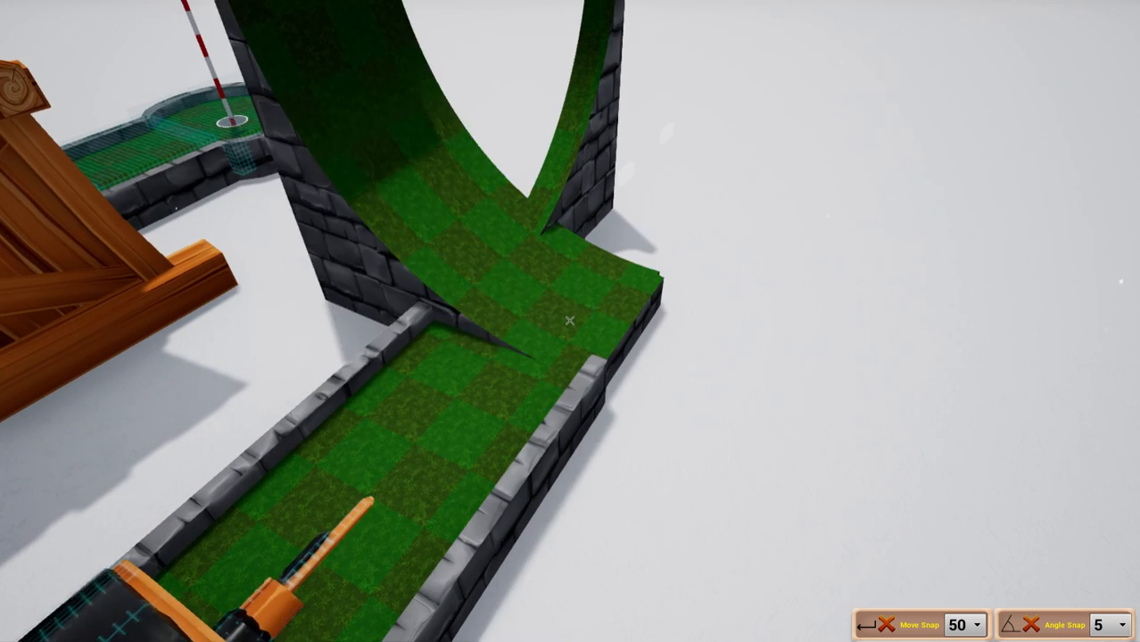
scroll(570, 320, down, 1)
scroll(571, 321, up, 1)
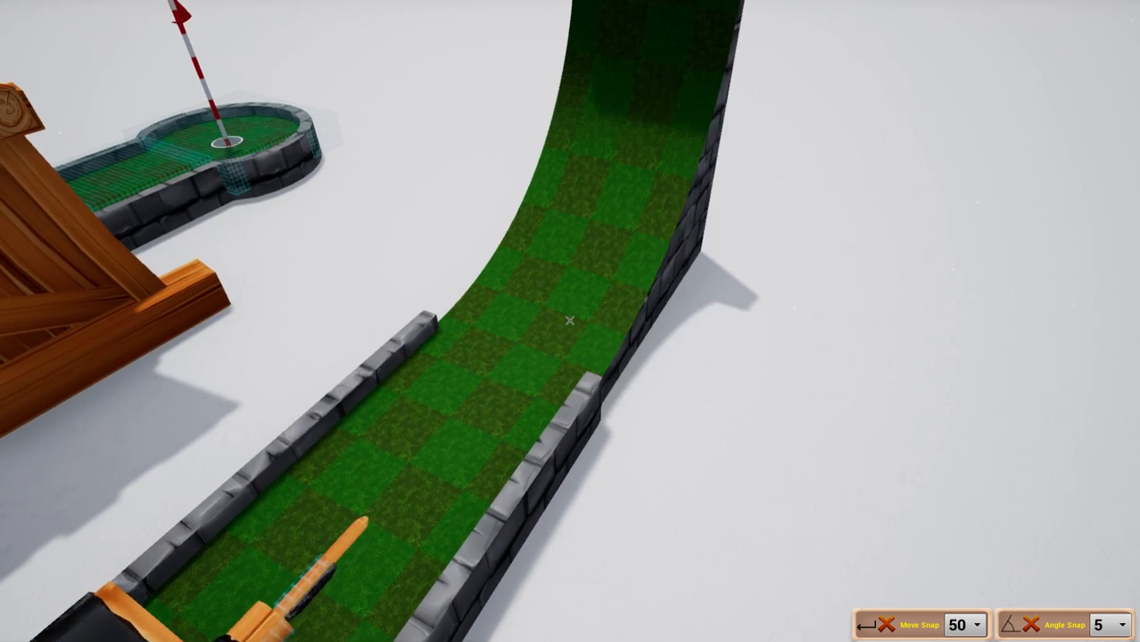
scroll(570, 320, down, 1)
Step: Try to fit the top-walled big ramp beside the narrow strip so it fills the remaining lane width
key(w)
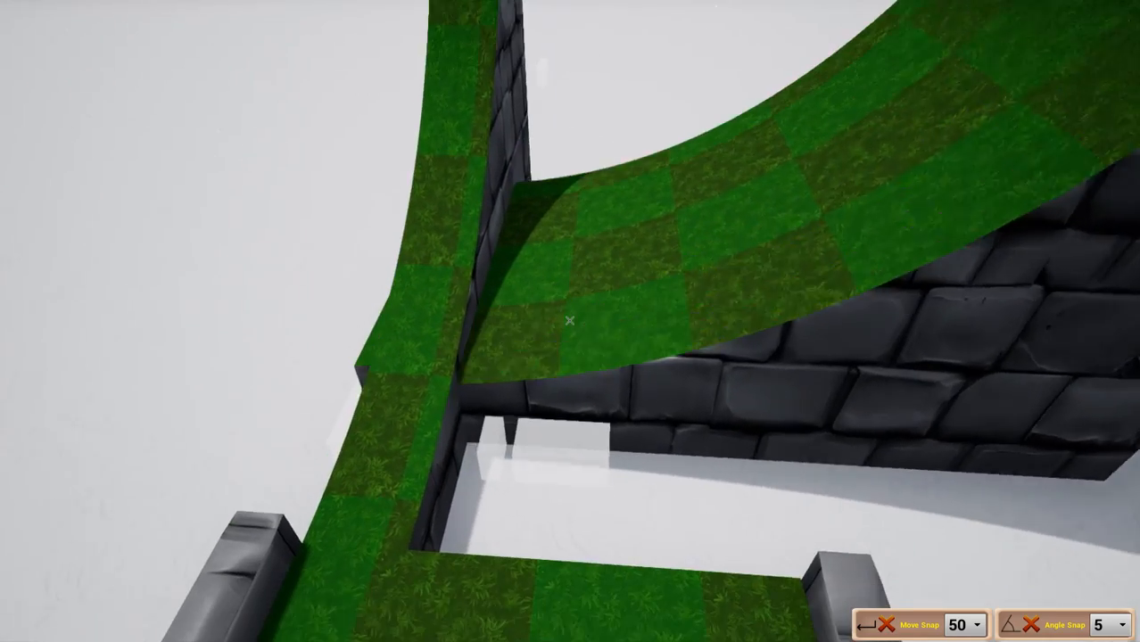
scroll(570, 320, up, 1)
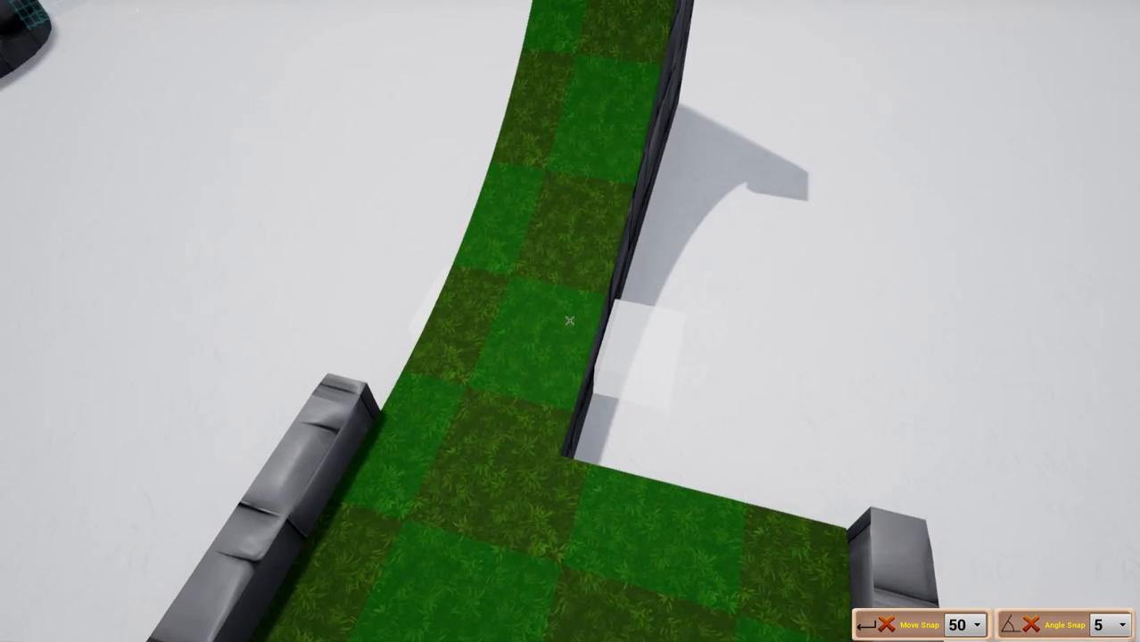
scroll(571, 320, down, 6)
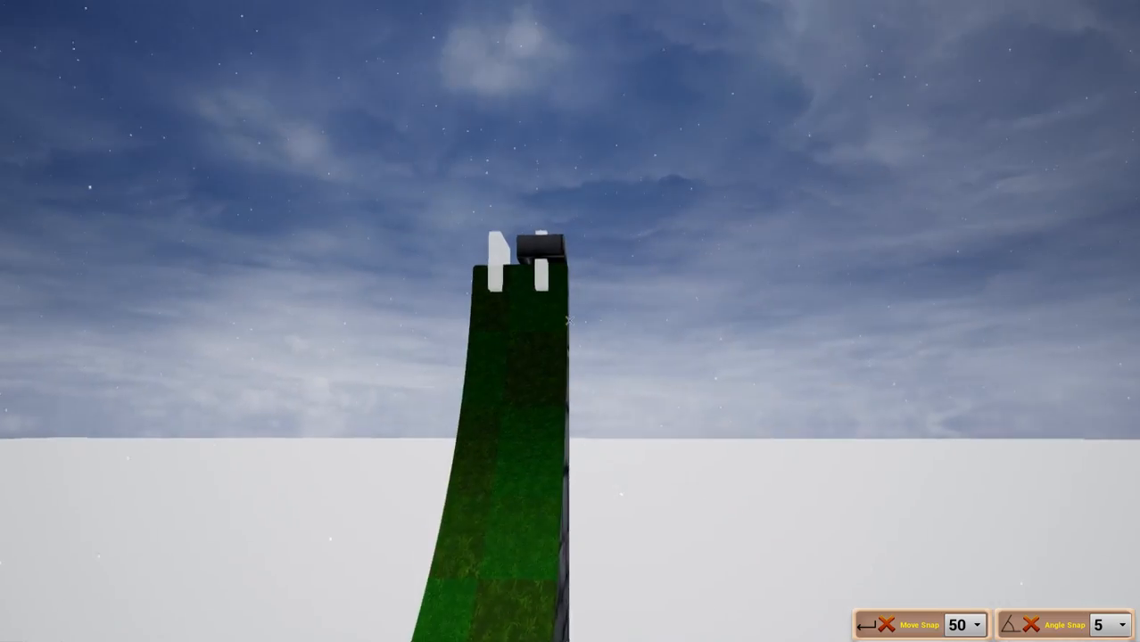
key(w)
key(s)
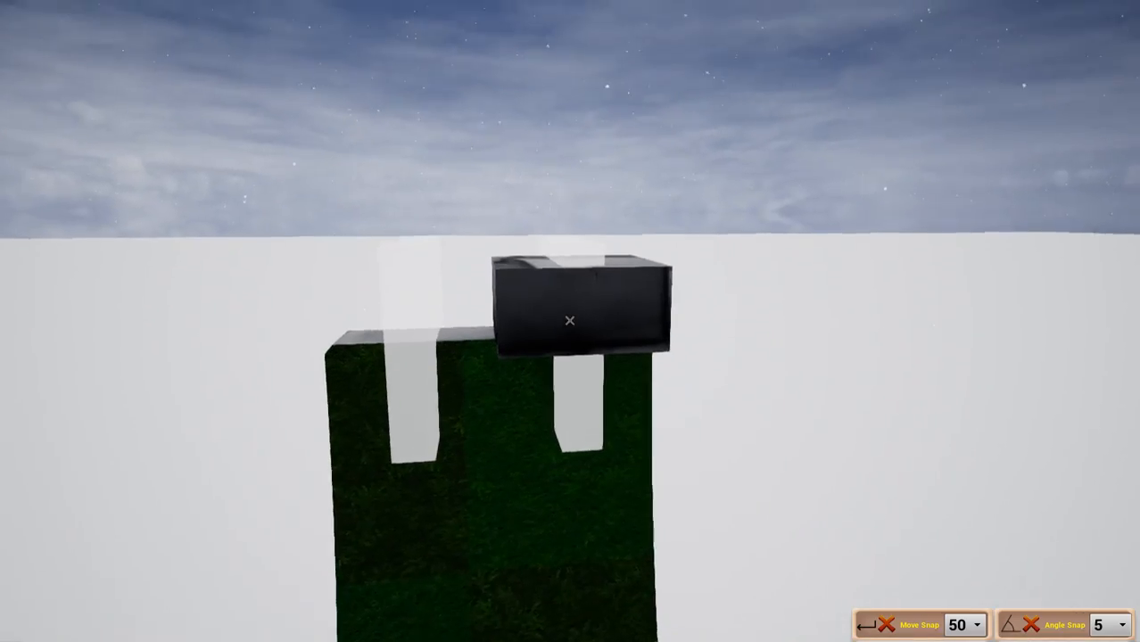
key(s)
key(w)
click(570, 320)
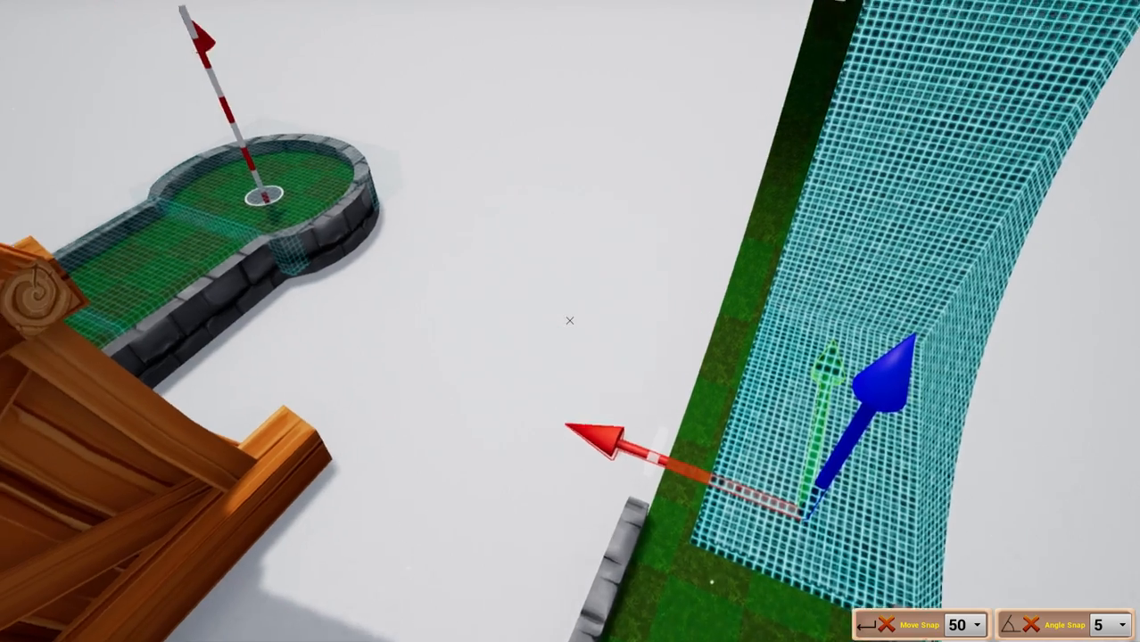
key(Delete)
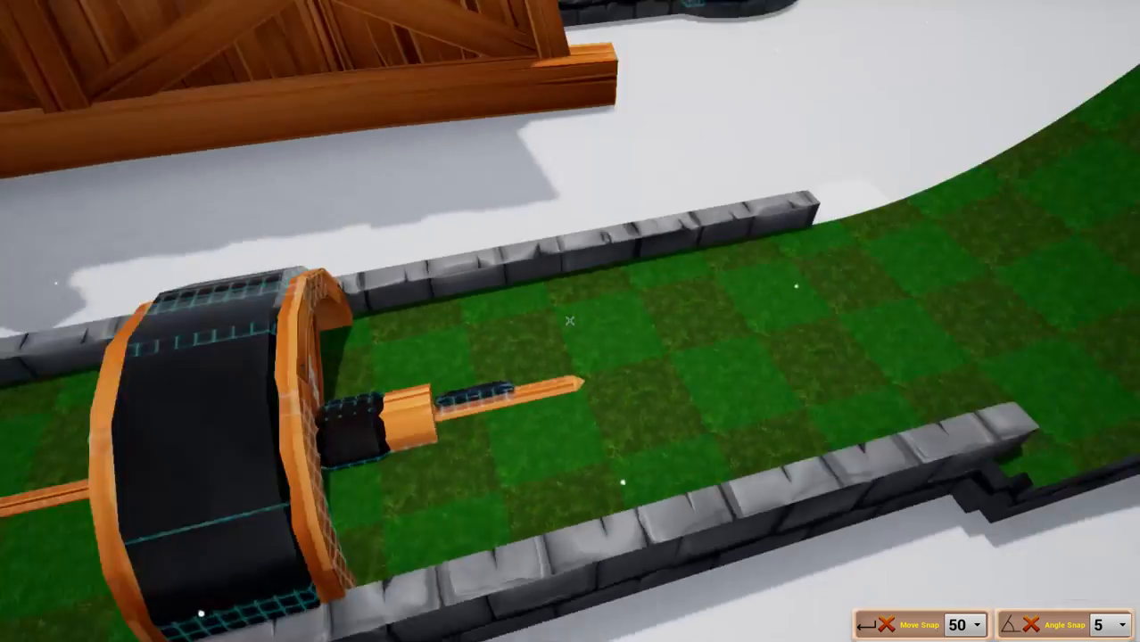
right_drag(570, 320, 570, 320)
key(w)
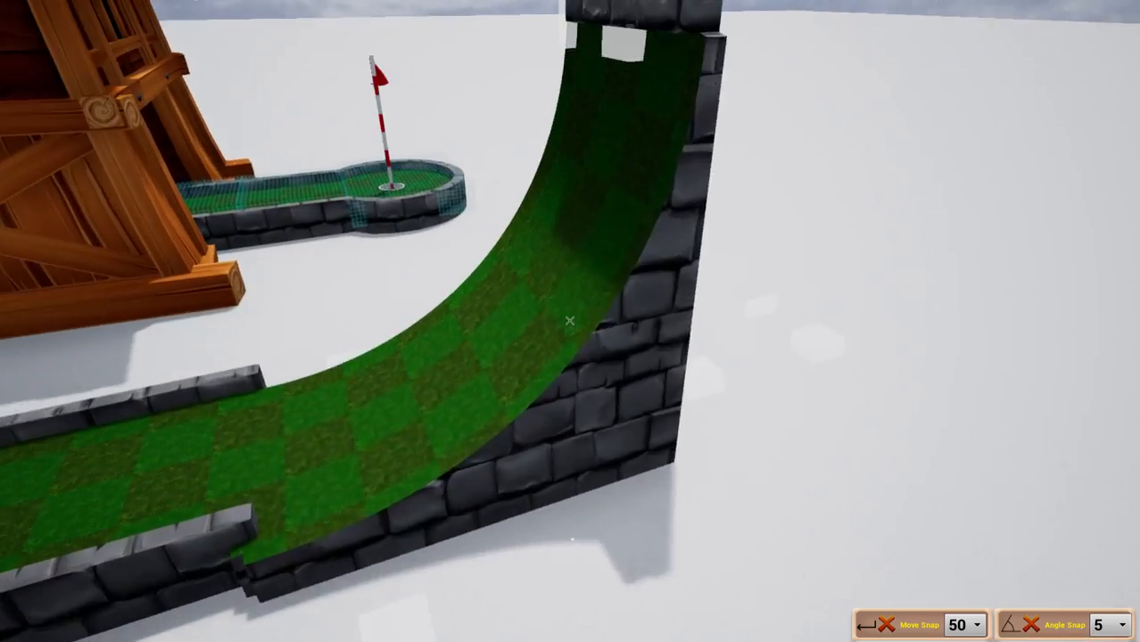
Step: Replace the wide top-walled ramp with a small ramp and resize it for the gap beside the narrow ramp
click(570, 320)
key(3)
drag(570, 320, 570, 320)
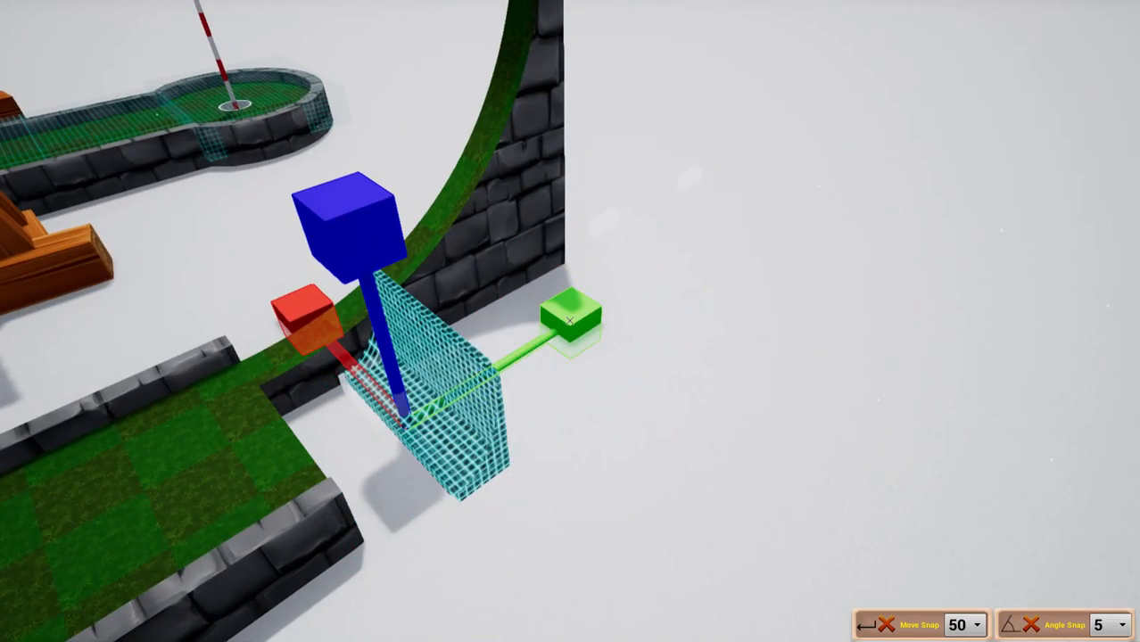
click(570, 320)
key(a)
click(570, 320)
key(3)
key(1)
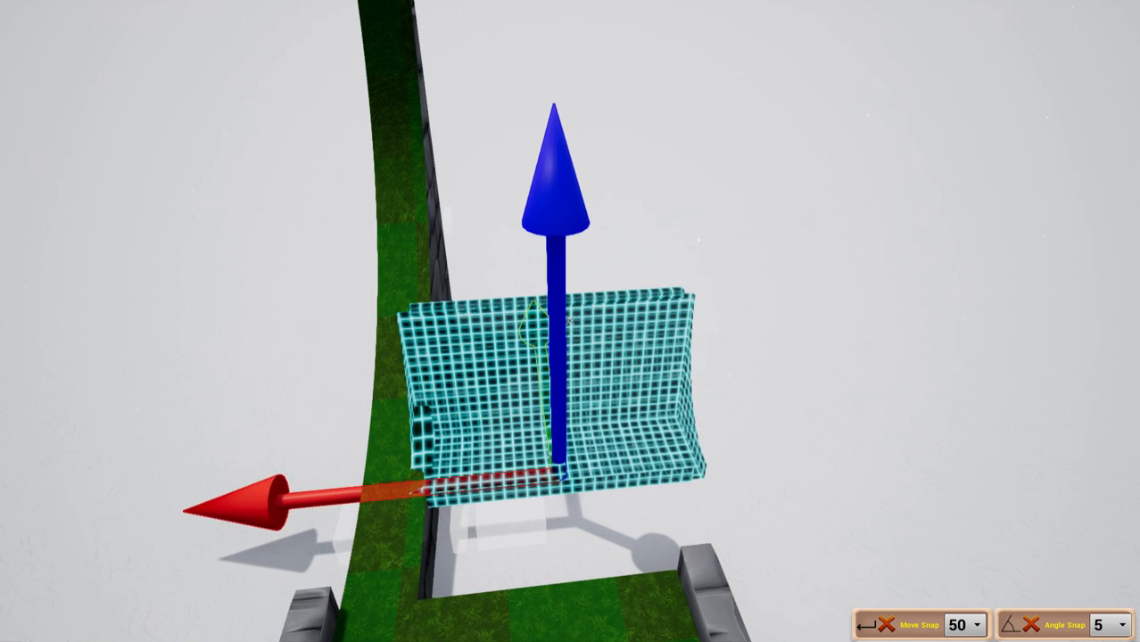
Step: Move the small ramp up against the lane's open end, beside the narrow tall ramp
right_drag(570, 321, 571, 321)
click(570, 320)
right_click(570, 320)
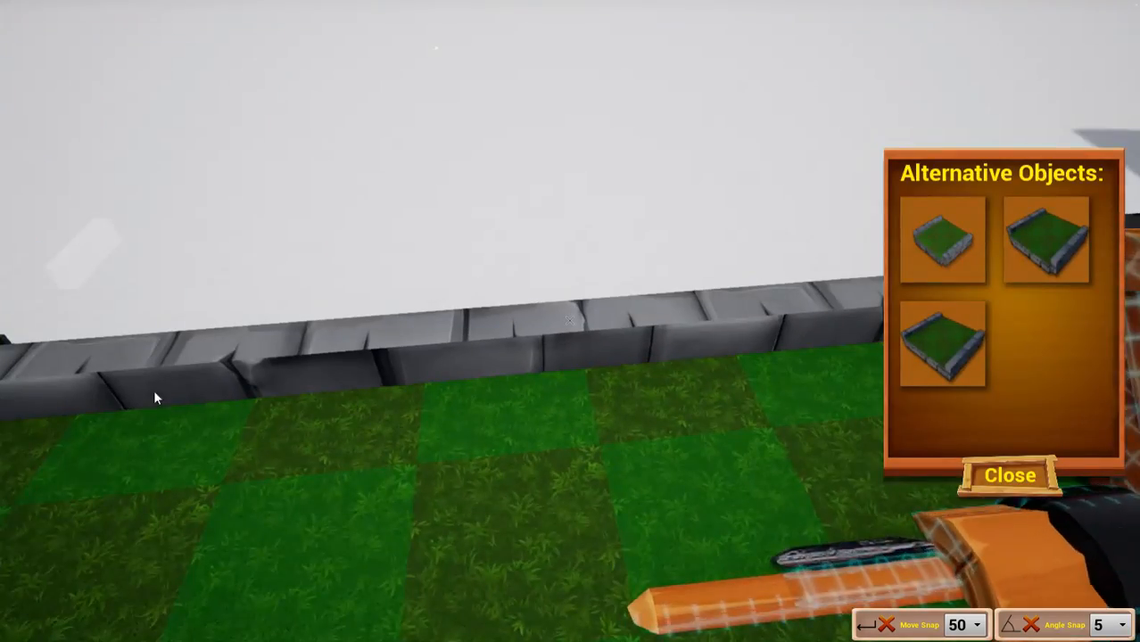
right_drag(231, 278, 571, 320)
click(571, 321)
key(s)
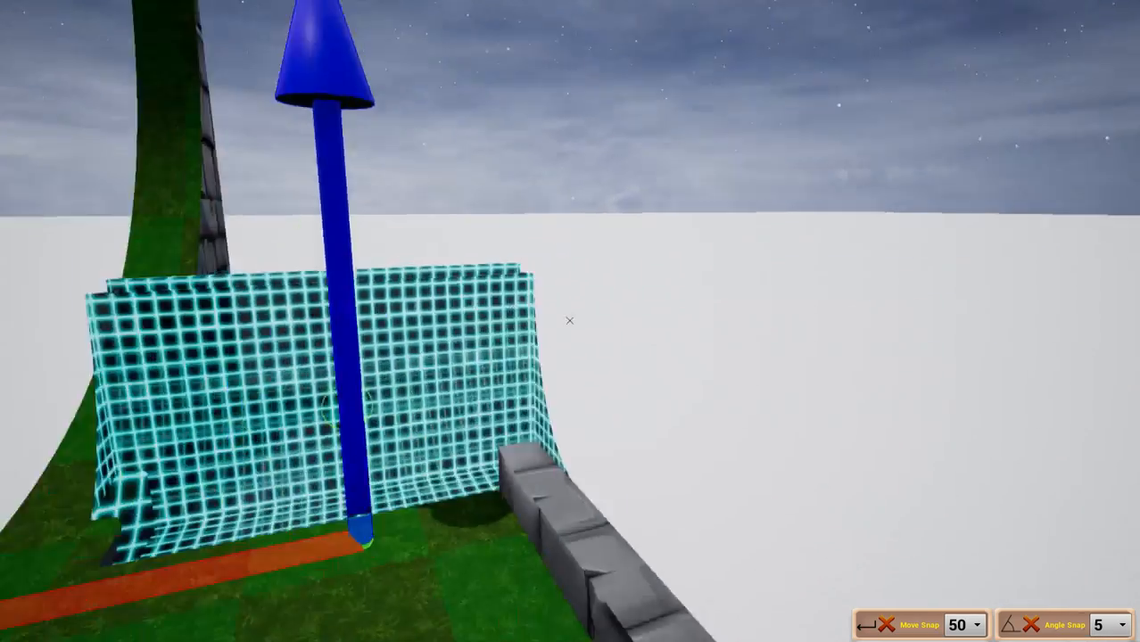
key(d)
click(570, 320)
key(a)
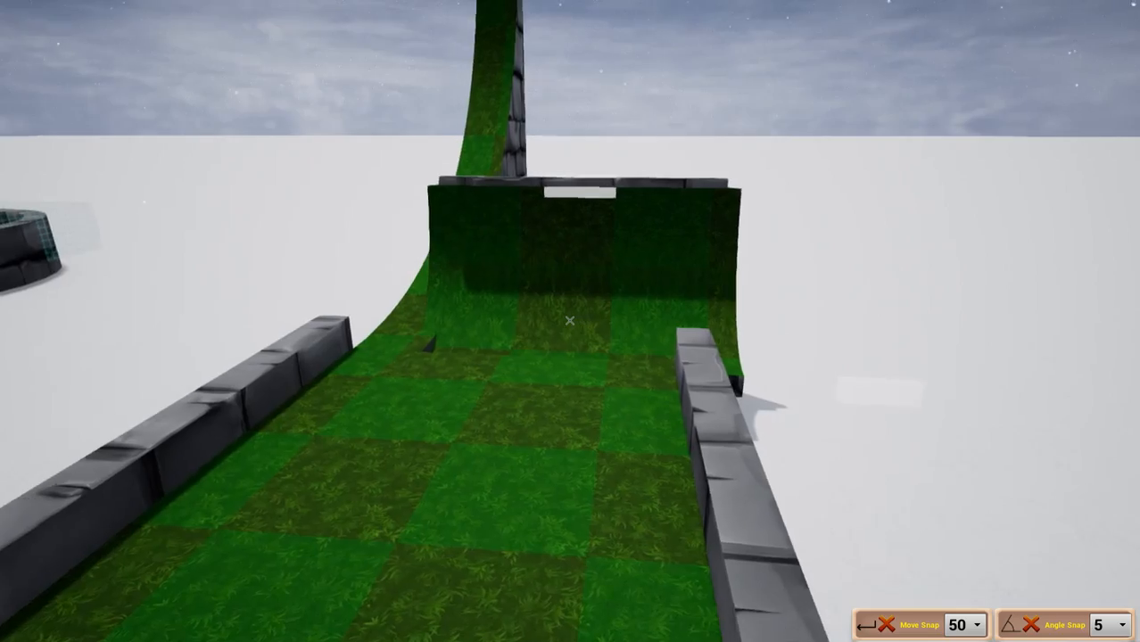
Step: Adjust the small ramp's position so it lines up with the lane's end floor and the side wall
key(w)
click(570, 320)
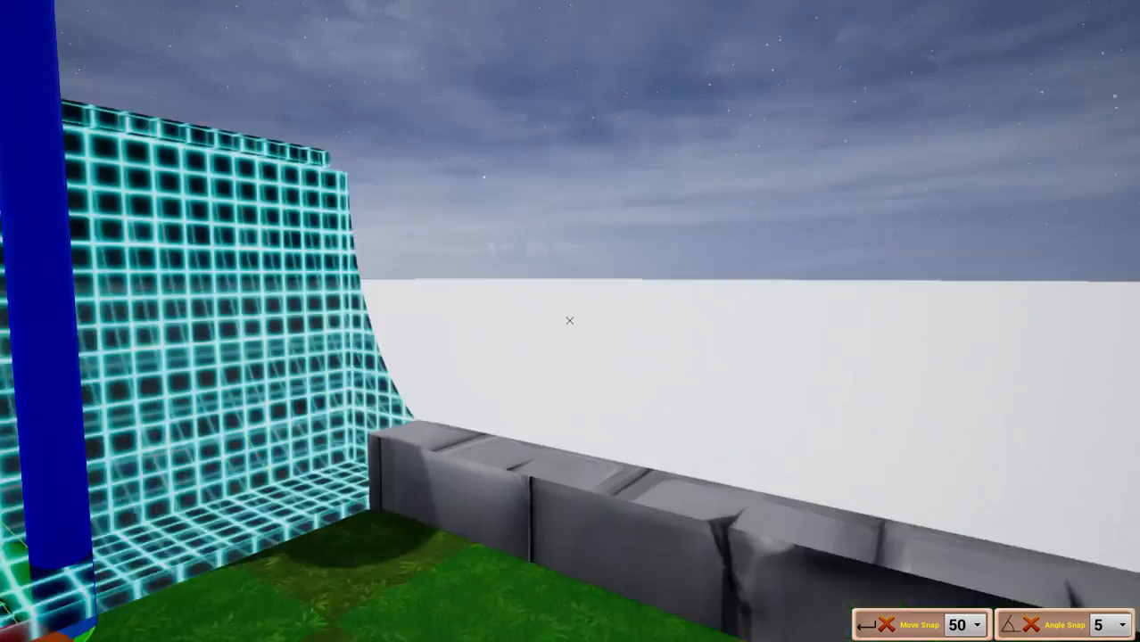
click(571, 320)
key(a)
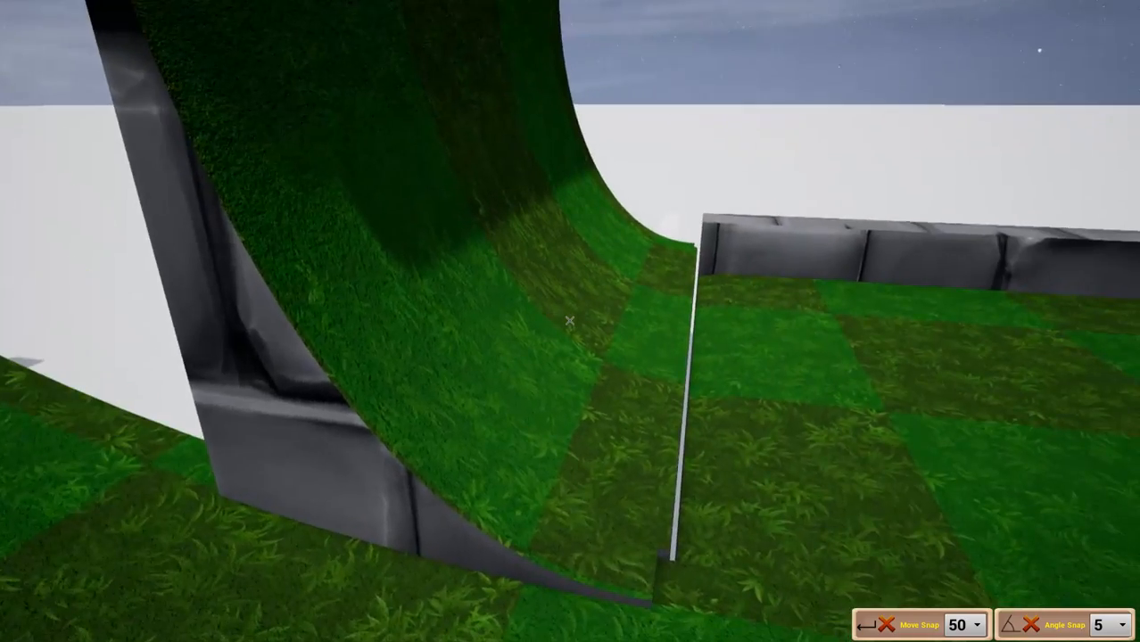
click(570, 320)
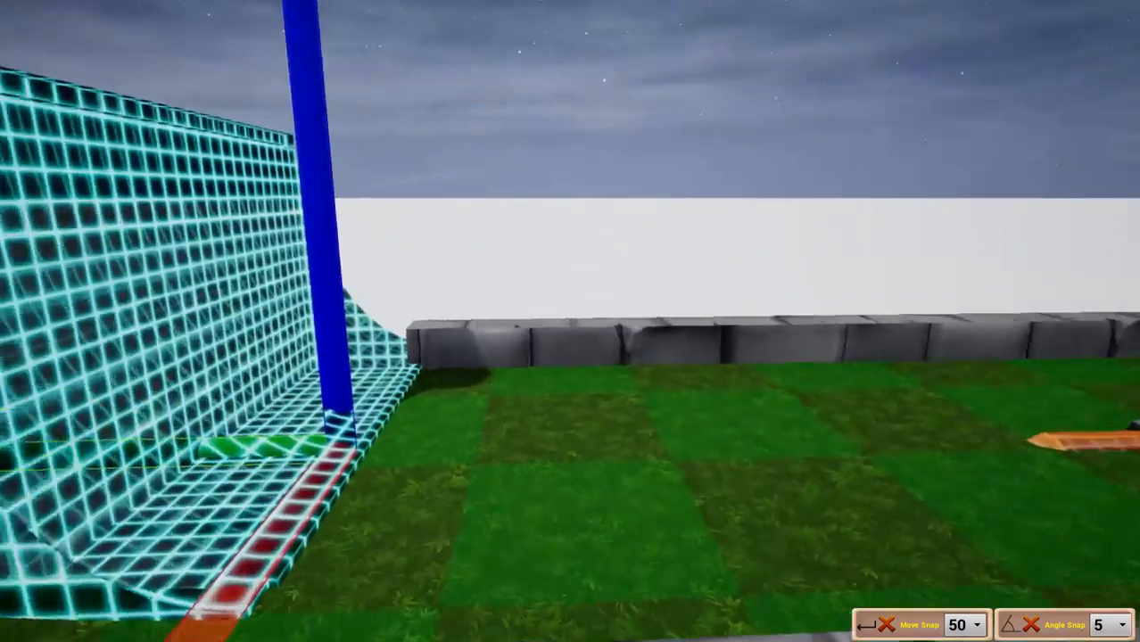
click(570, 321)
key(a)
click(570, 320)
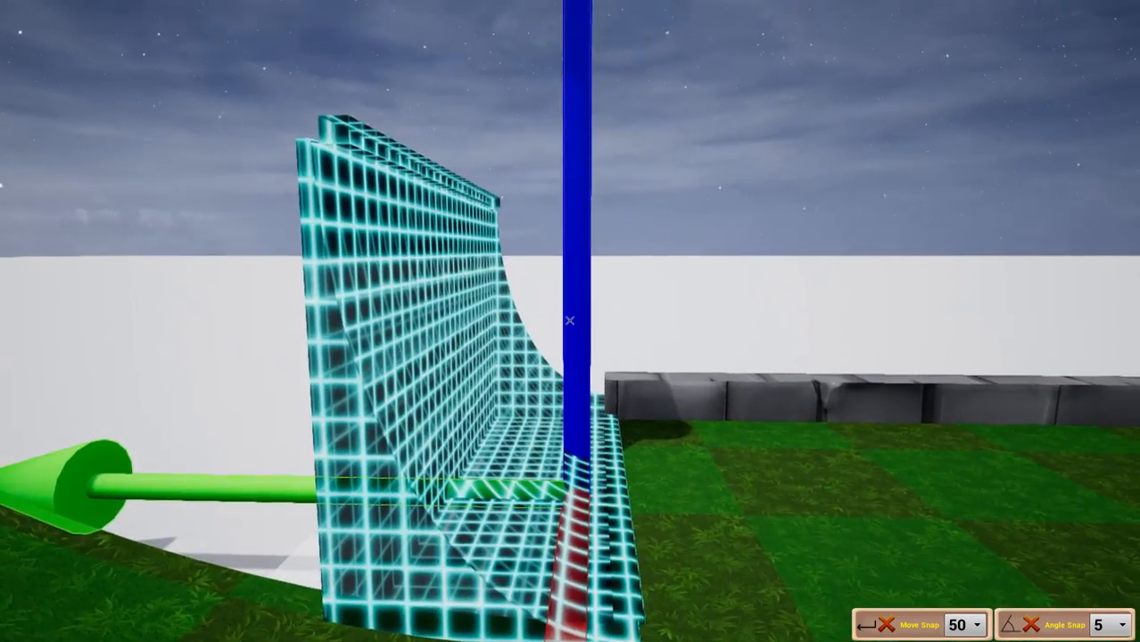
right_drag(570, 320, 570, 321)
key(Tab)
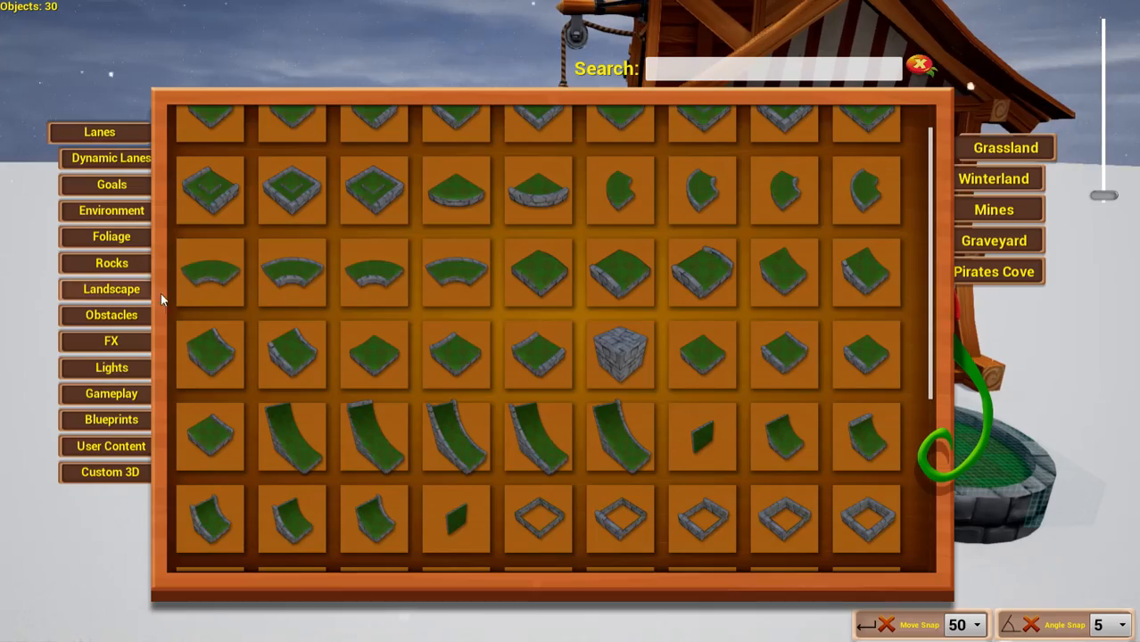
click(112, 317)
click(109, 341)
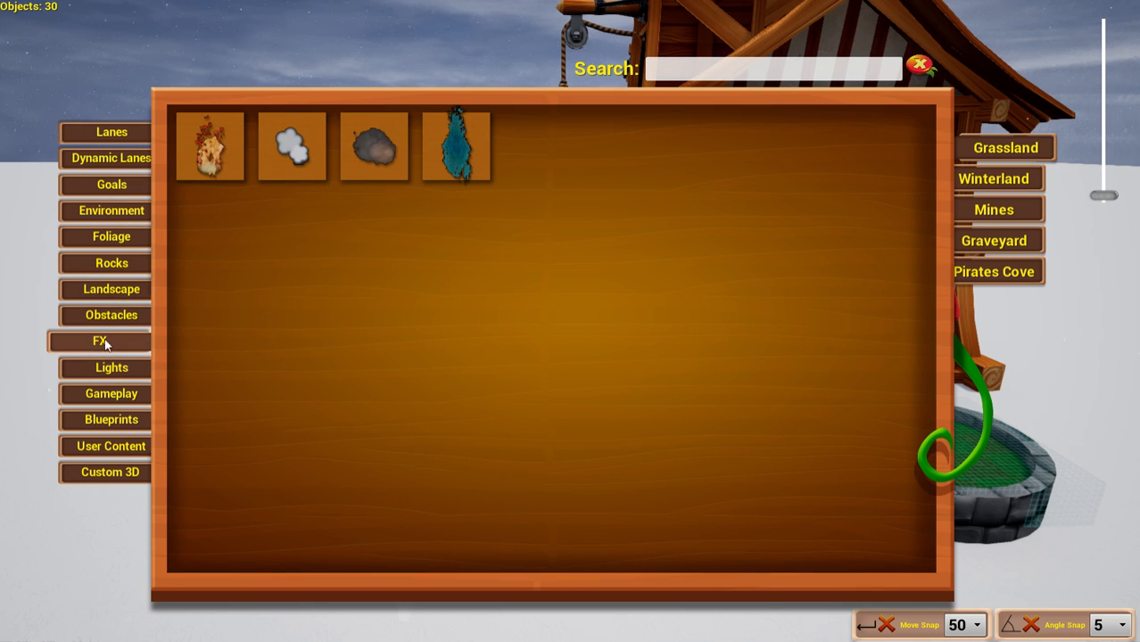
click(112, 316)
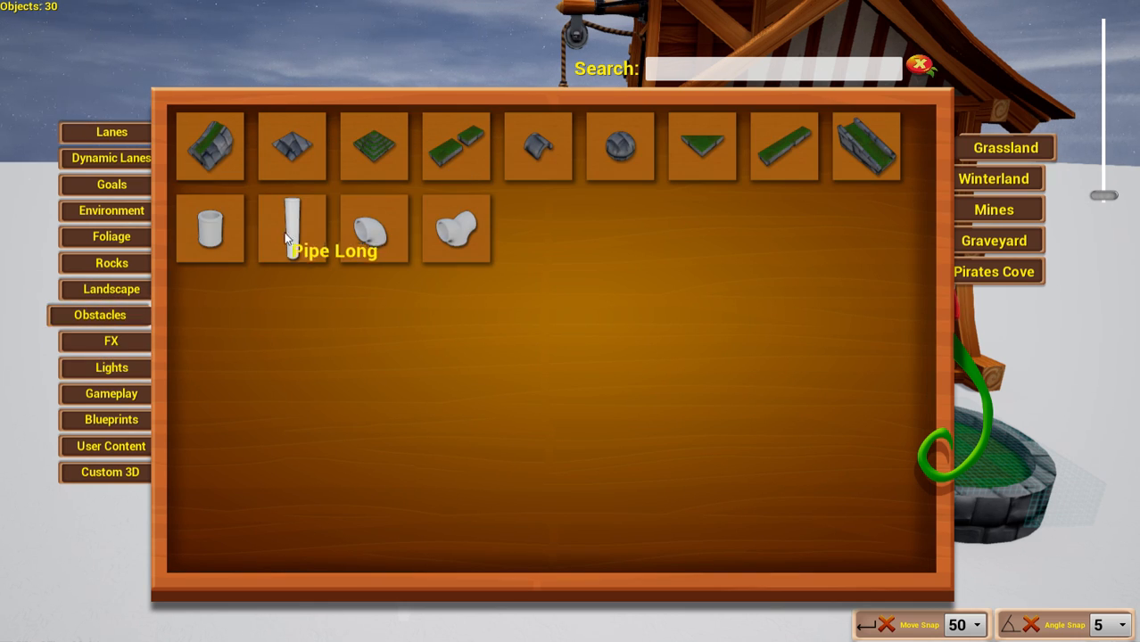
click(265, 242)
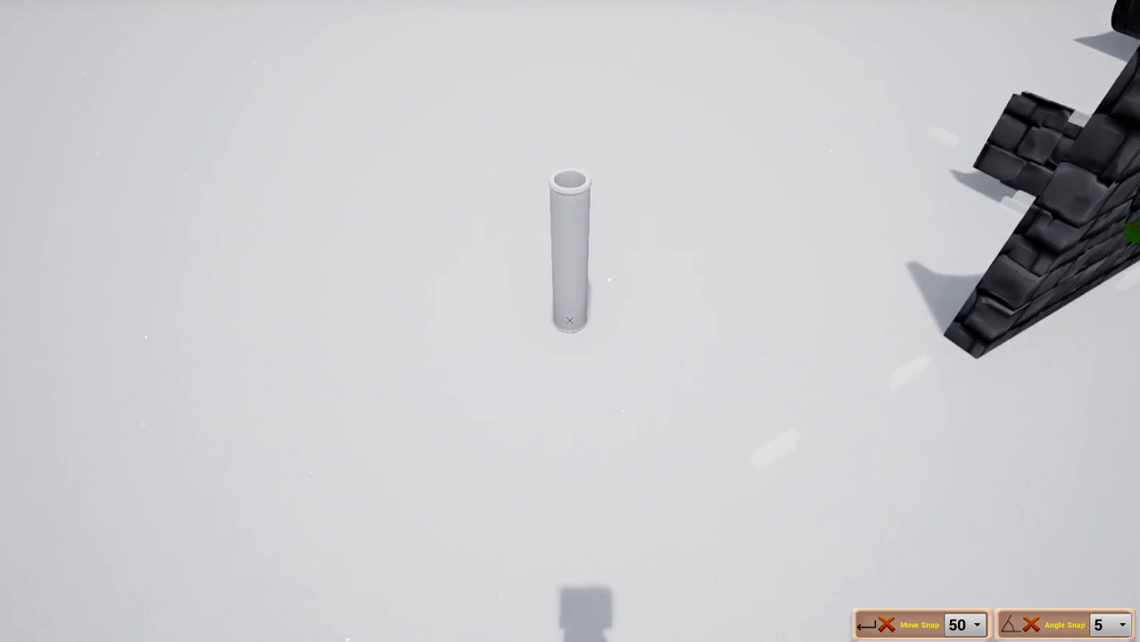
Step: Place a Hole 4 Walls lane piece on the open snow away from the existing lanes
key(Tab)
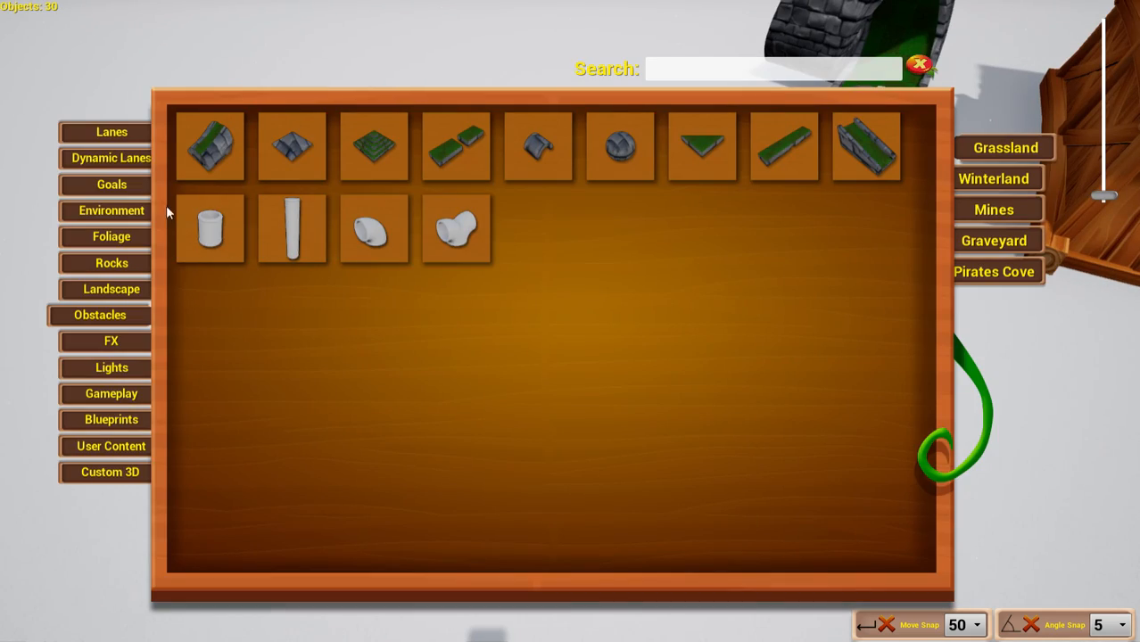
click(111, 132)
scroll(406, 299, down, 3)
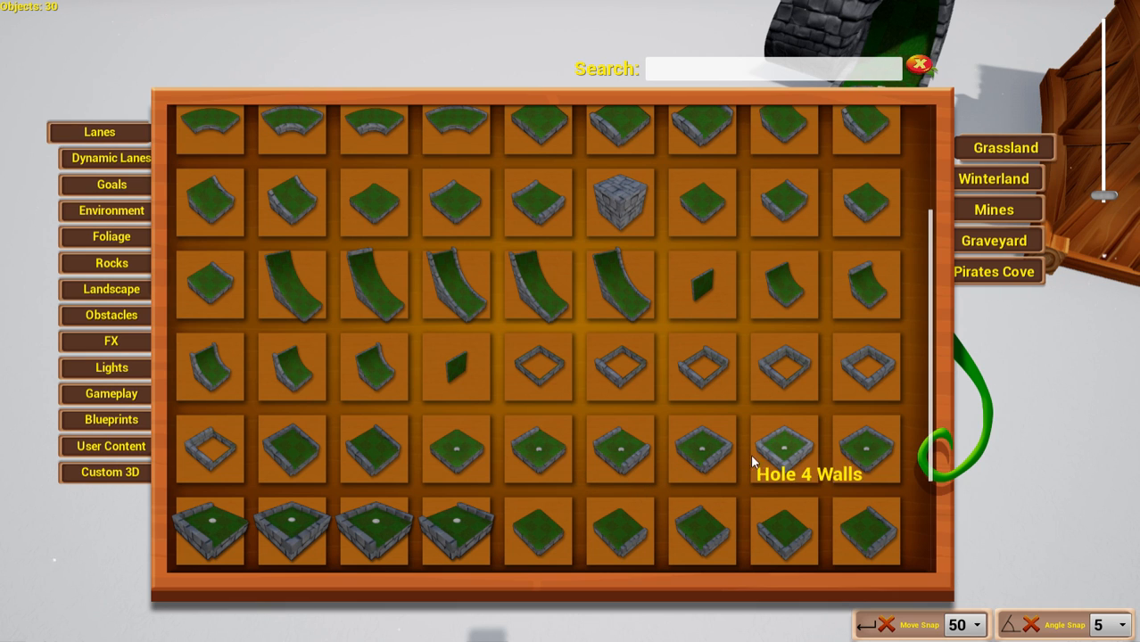
click(784, 446)
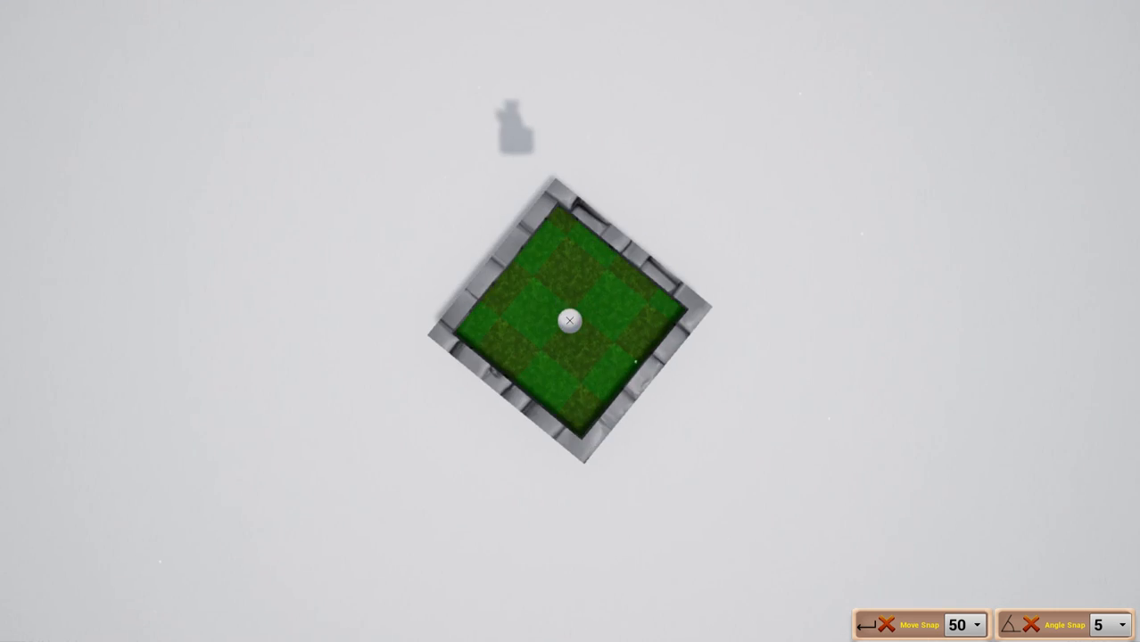
key(Tab)
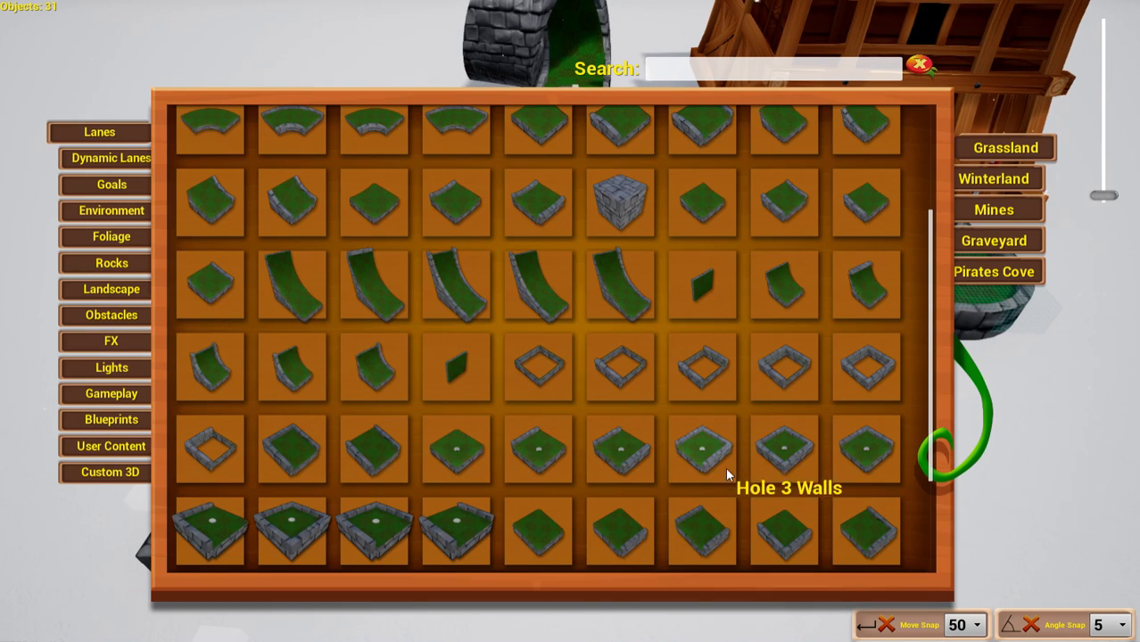
click(137, 185)
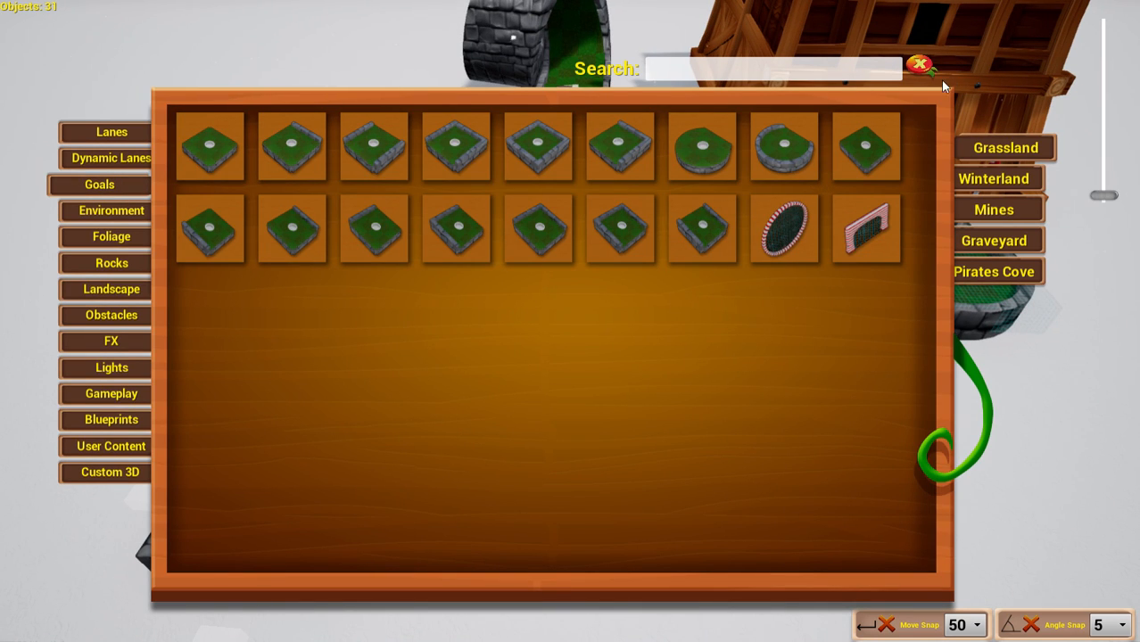
click(921, 66)
Step: Raise the four-walled hole piece high above the snow and check the hole's opening on its underside
click(570, 321)
drag(570, 320, 569, 285)
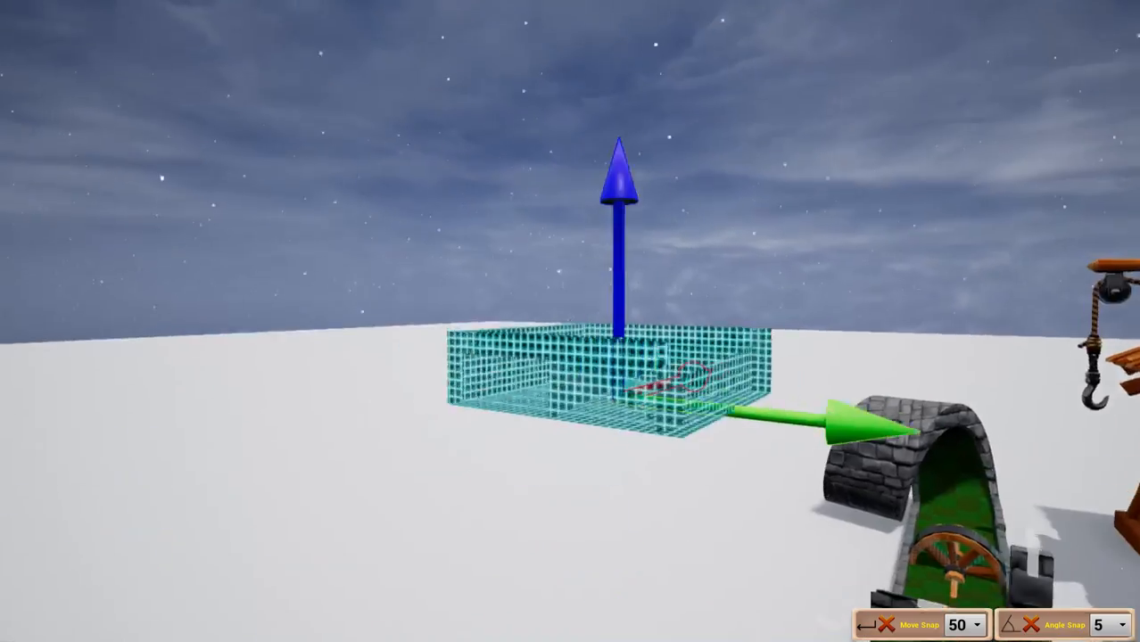
click(571, 320)
key(w)
key(w)
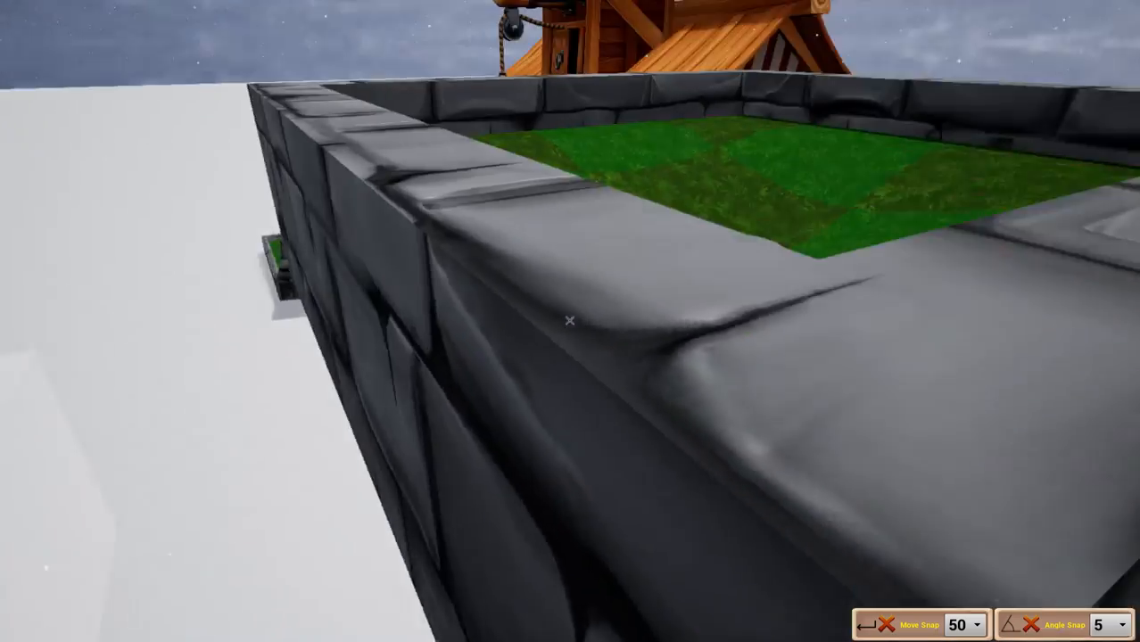
key(s)
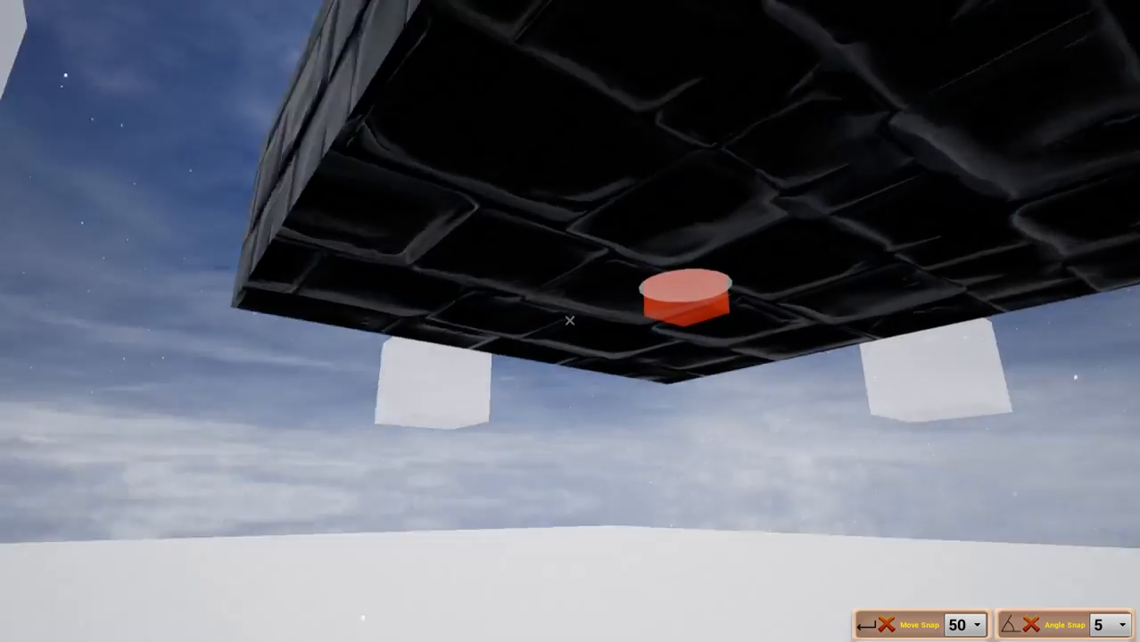
Step: Attach a Pipe Long beneath the raised hole piece's opening and resize it to run down toward the ground
key(Tab)
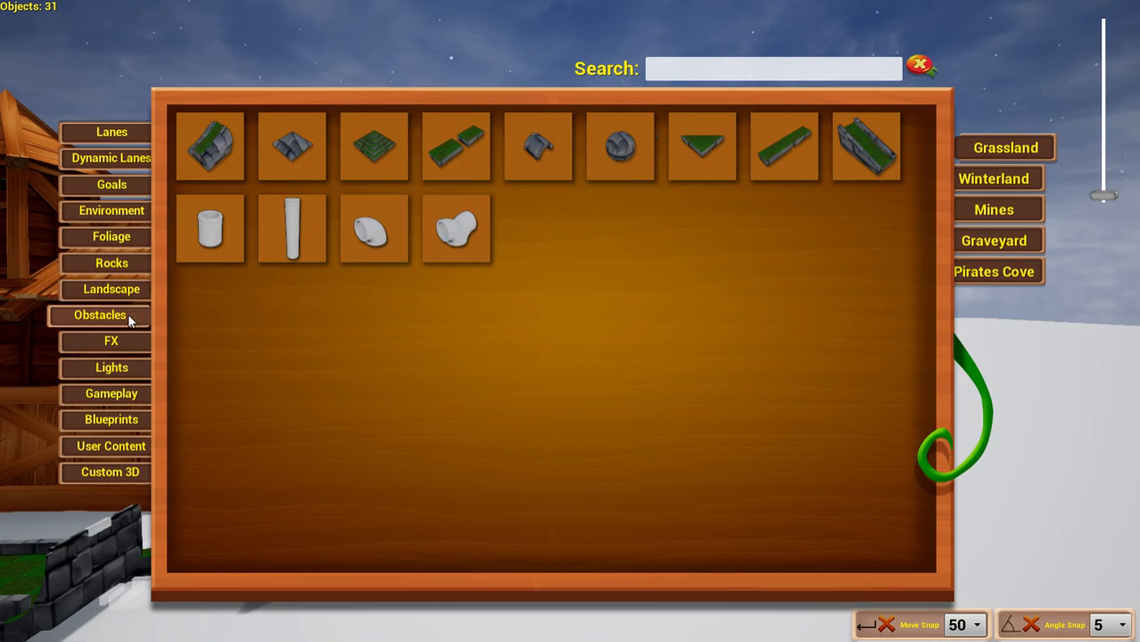
click(287, 233)
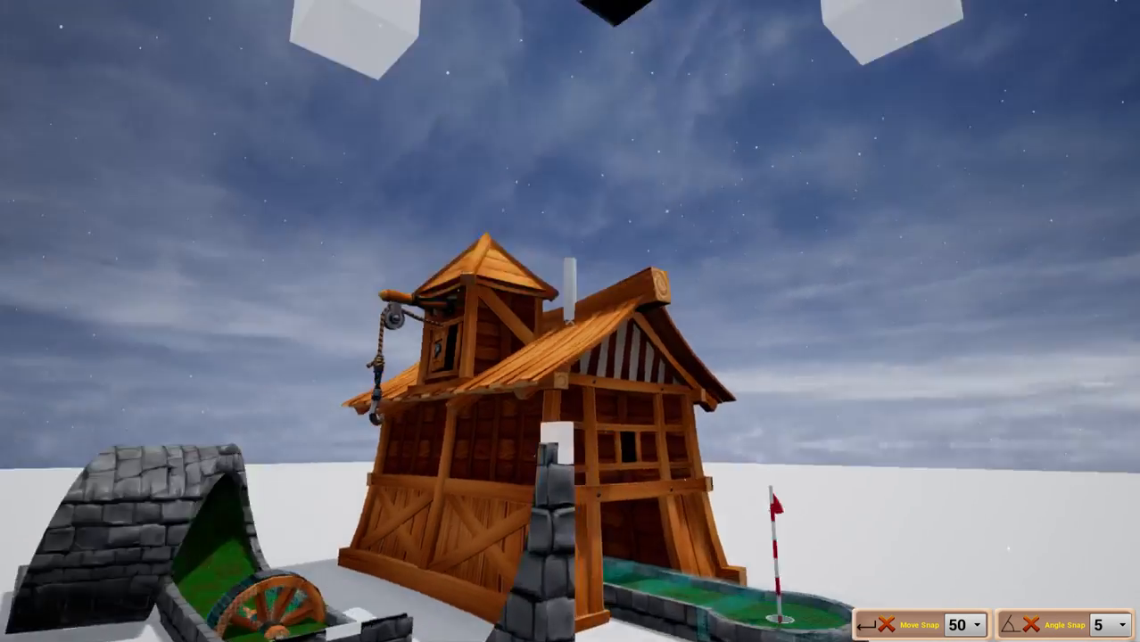
key(s)
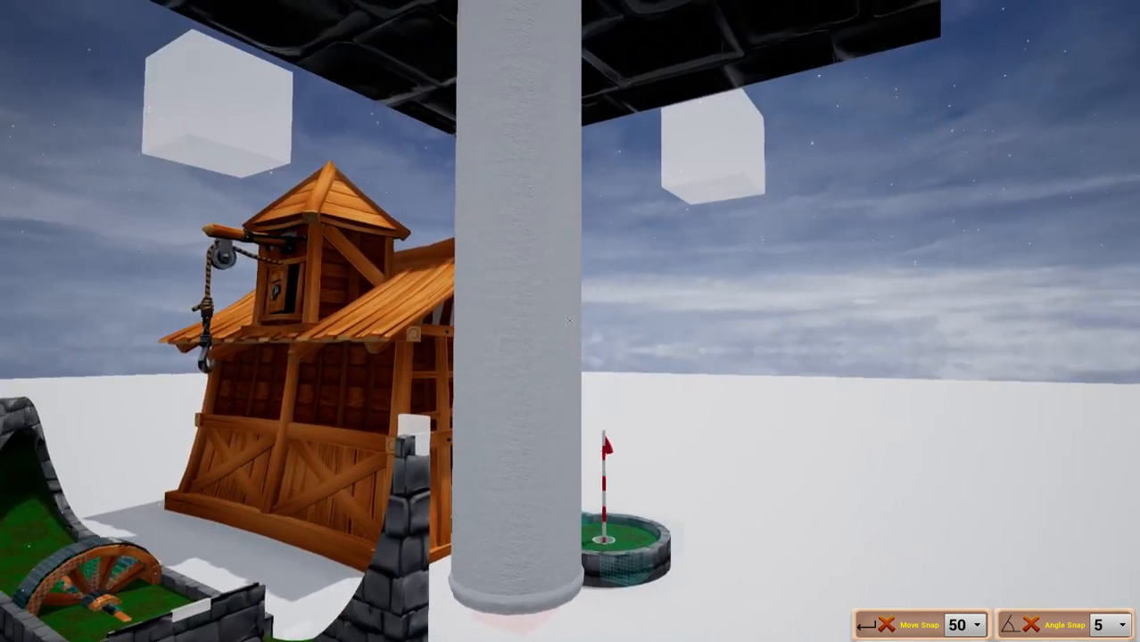
click(569, 320)
key(s)
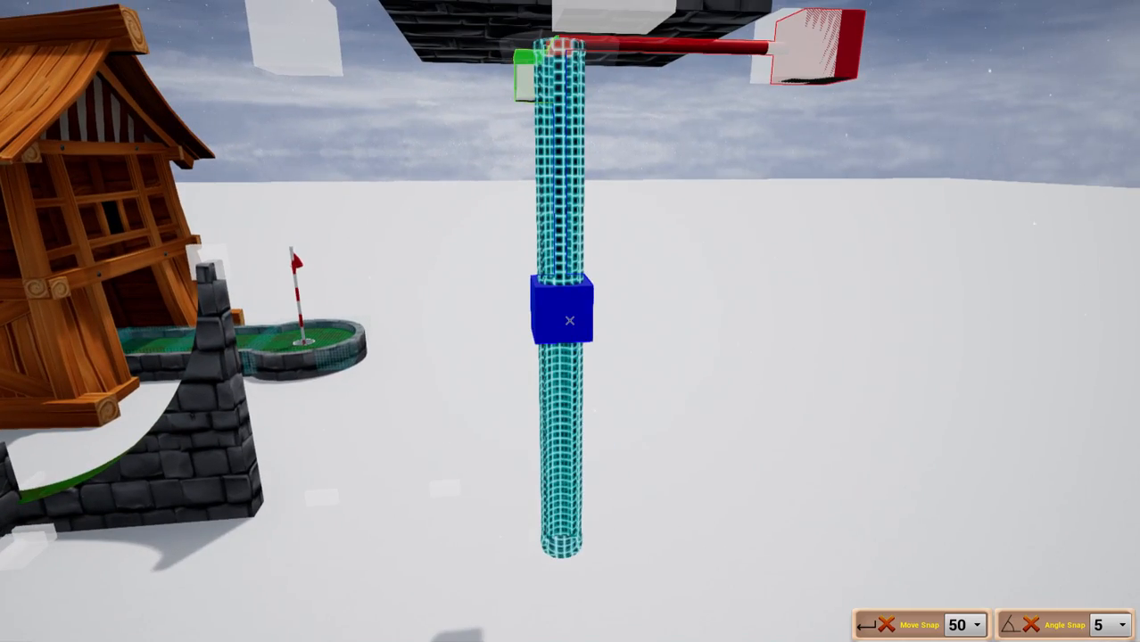
click(570, 320)
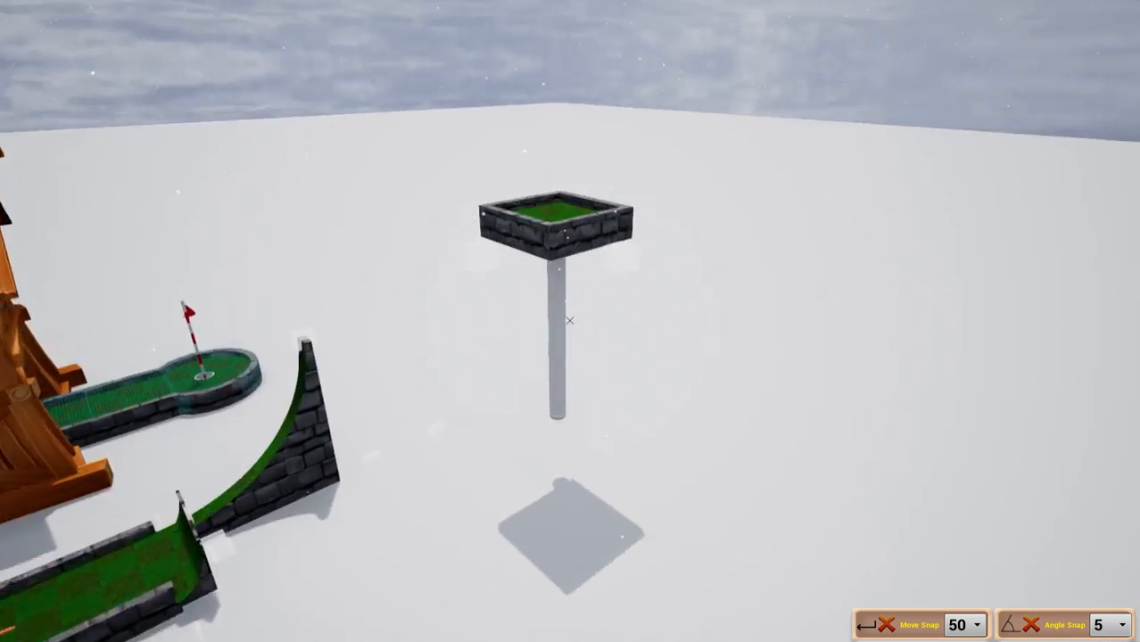
Step: Hang the white globe lamp from the ceiling inside the wooden building, above the first lane
key(w)
key(Tab)
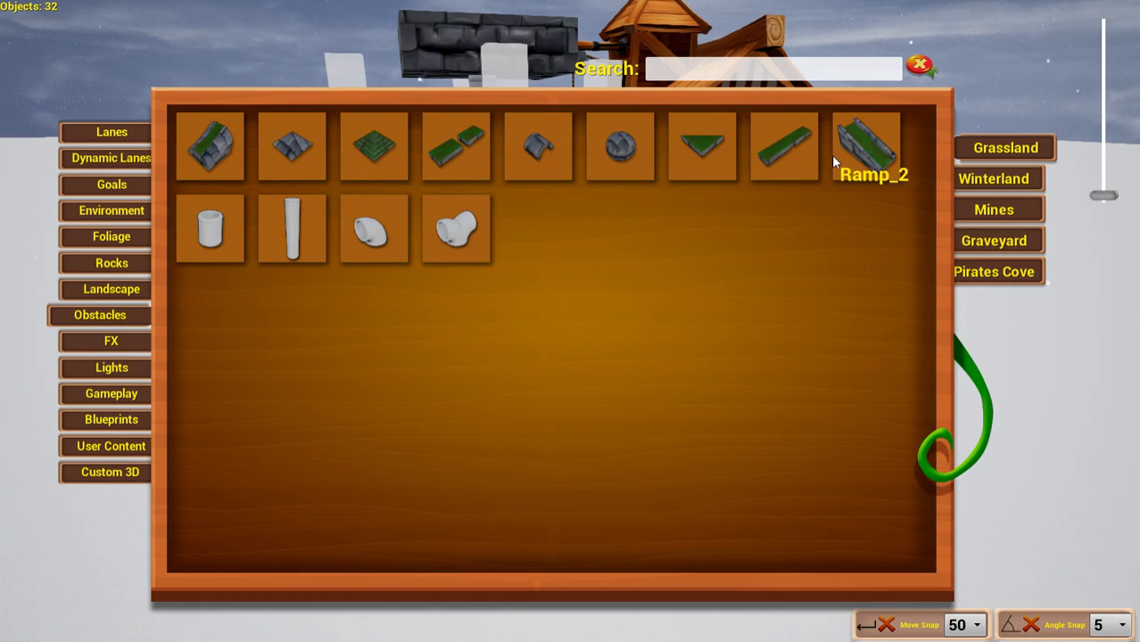
click(136, 341)
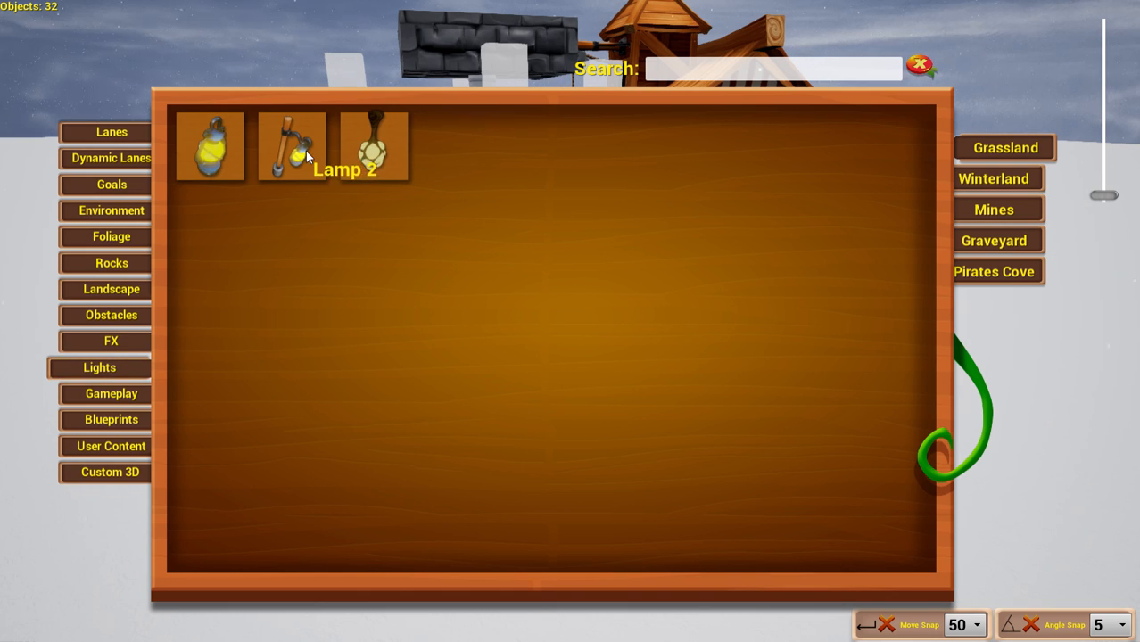
click(369, 156)
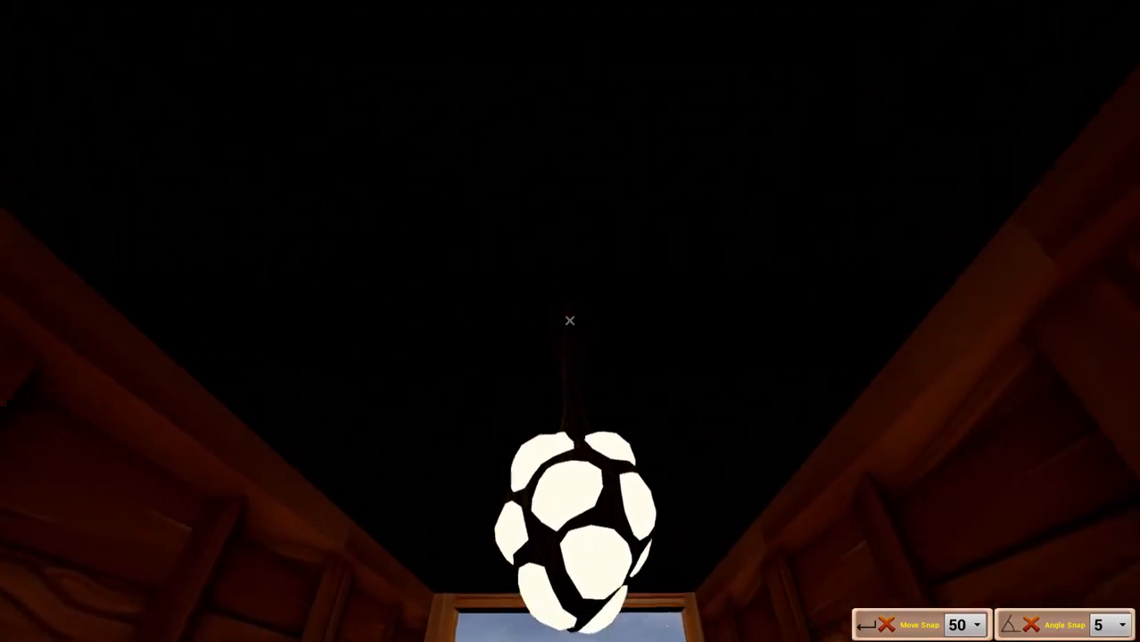
click(570, 320)
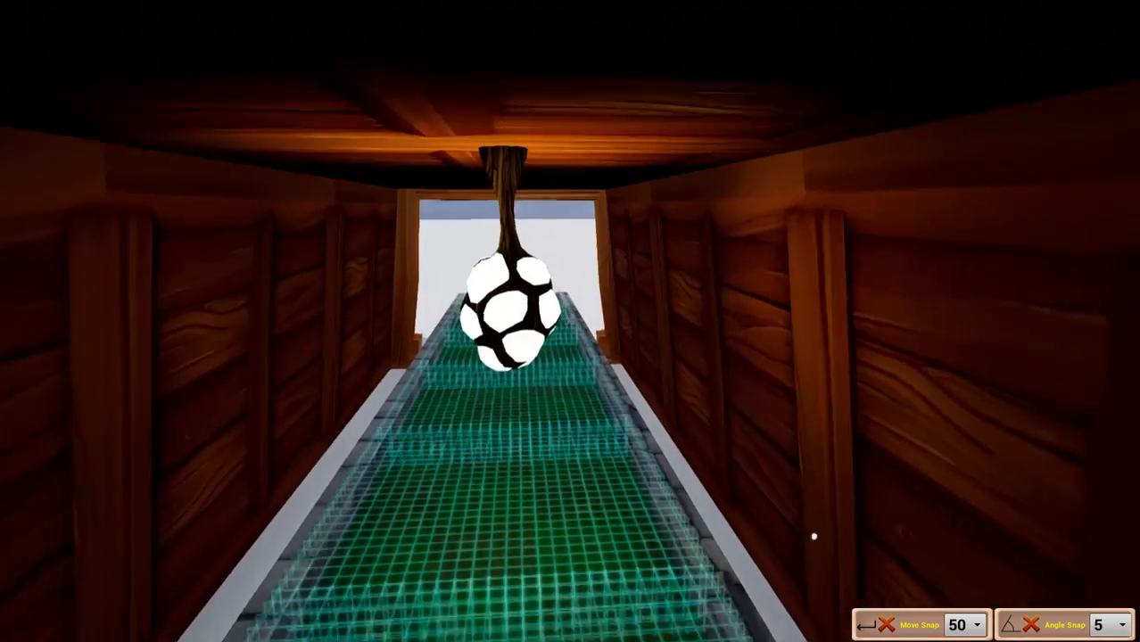
Step: Set the hanging lamp's intensity to maximum, its radius near maximum and its light color to red
key(w)
right_click(570, 320)
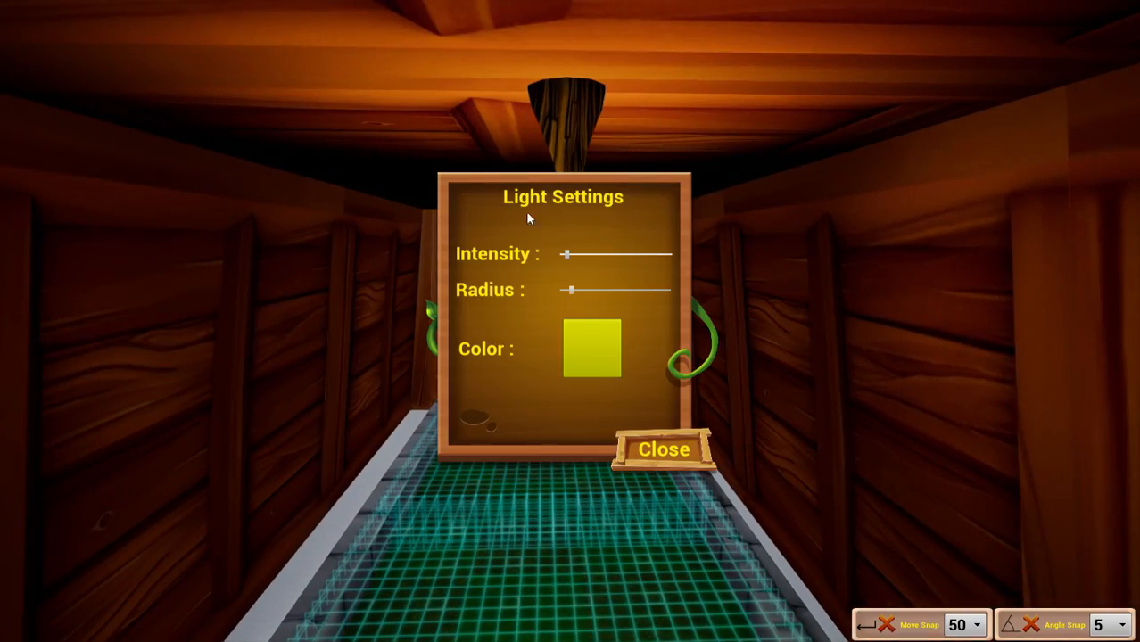
drag(572, 256, 680, 266)
drag(587, 303, 659, 301)
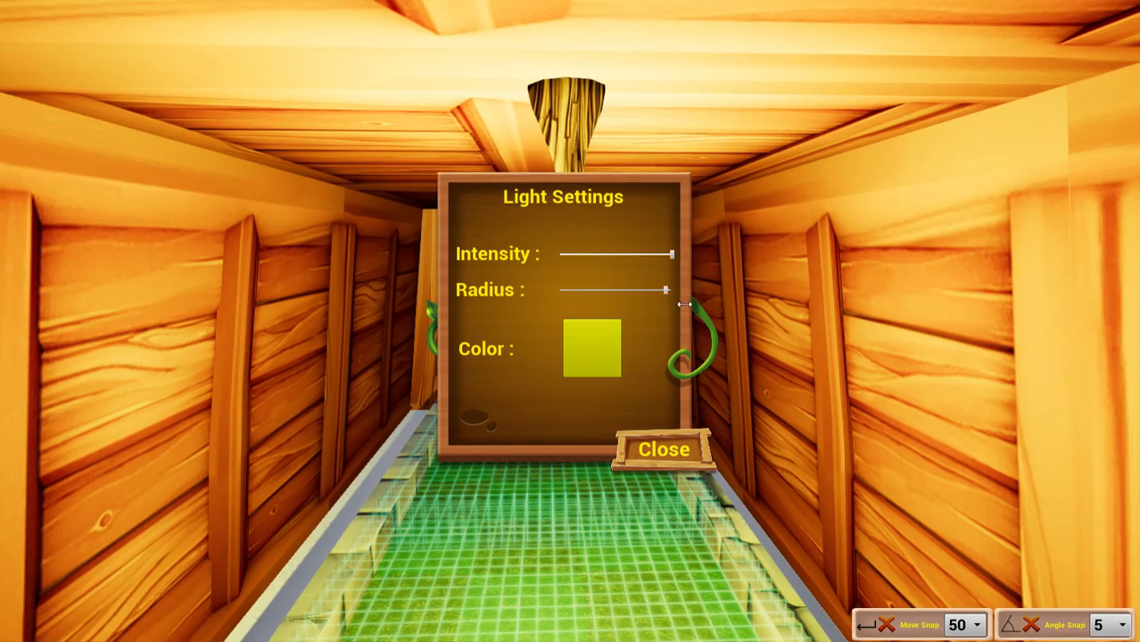
click(620, 344)
drag(606, 338, 674, 287)
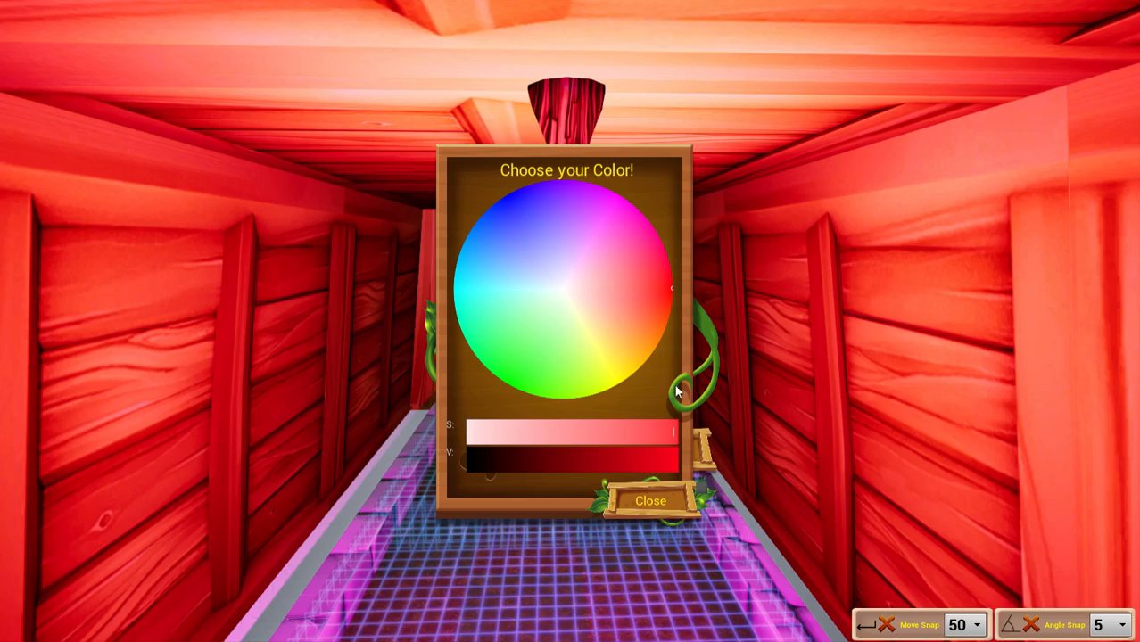
click(651, 500)
click(662, 448)
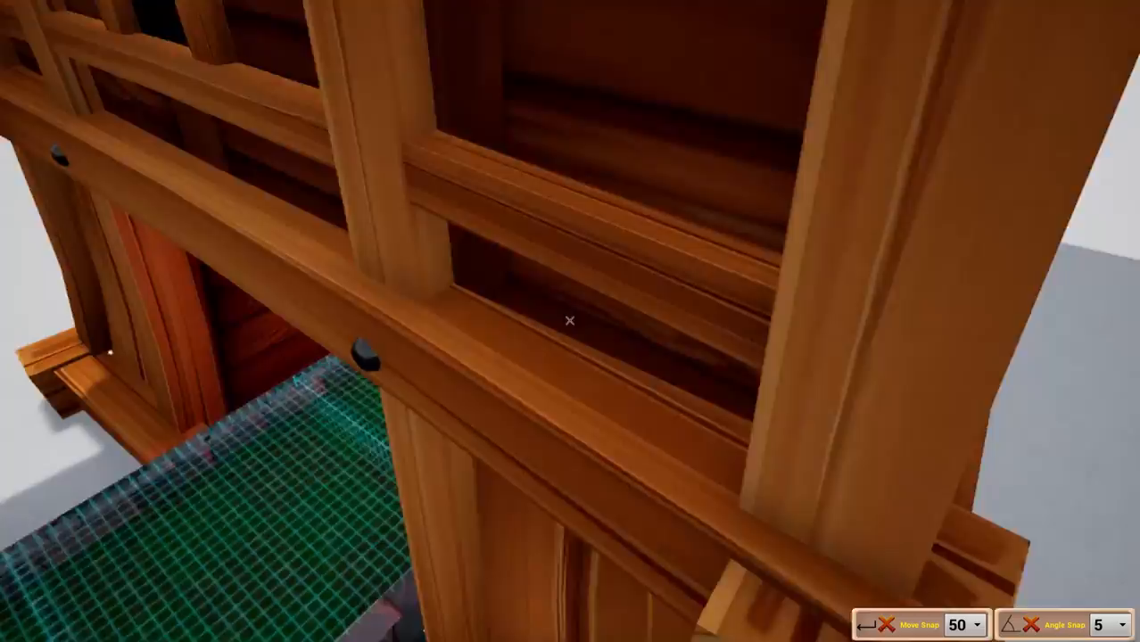
Step: Playtest hole 1 from its start lane with par 2
key(e)
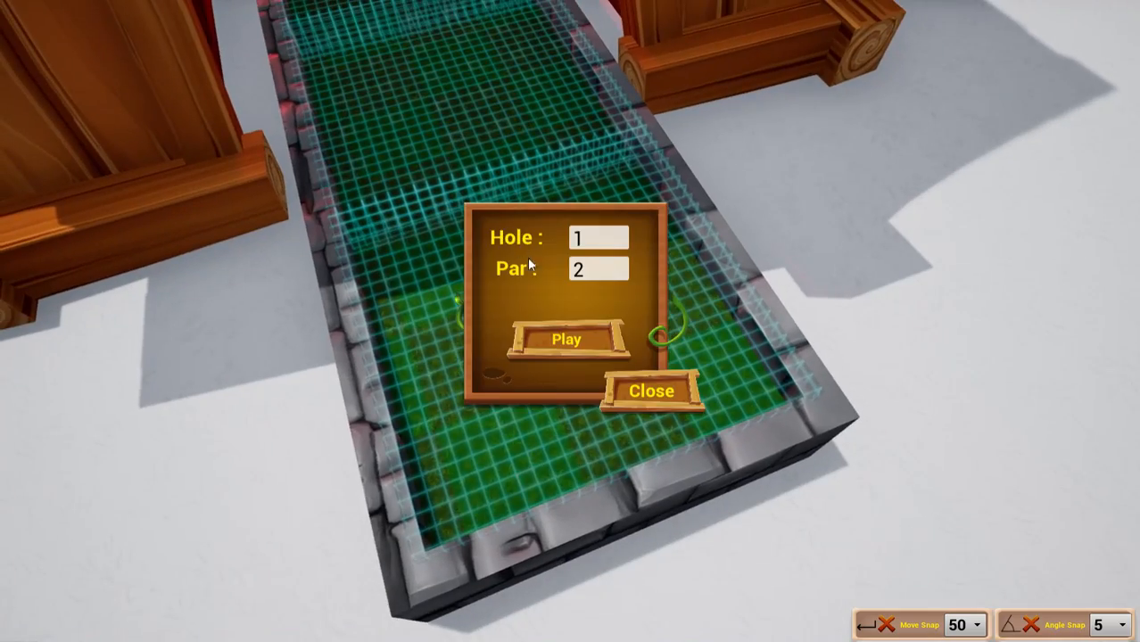
click(583, 333)
mouse_move(570, 321)
mouse_down()
mouse_move(570, 357)
mouse_move(570, 285)
mouse_up()
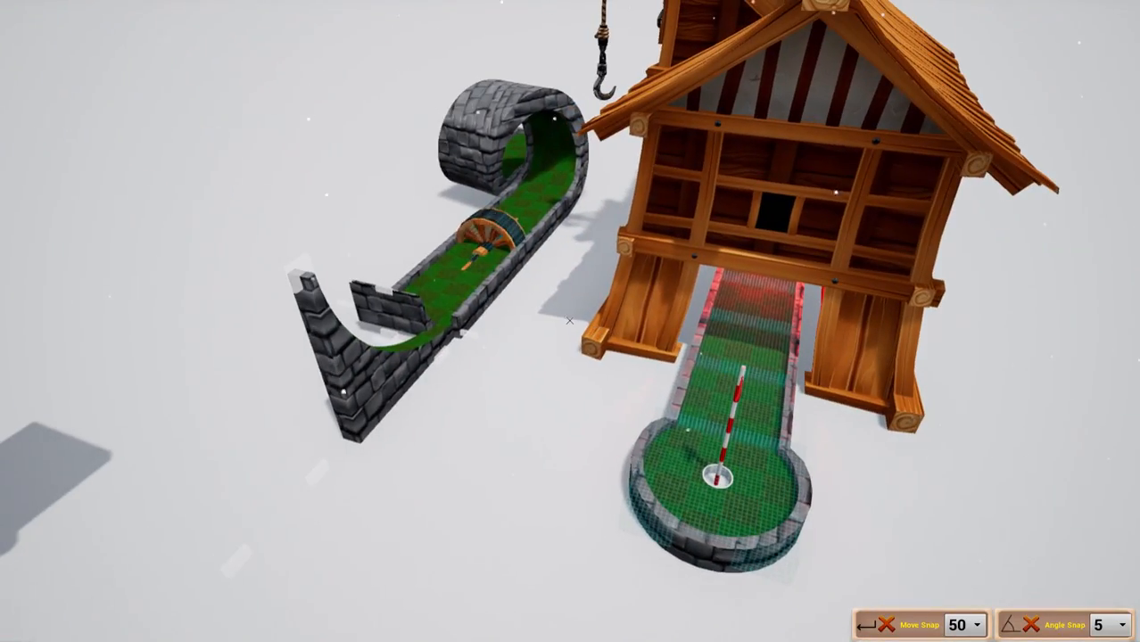
Step: Set the map's time of day to 21:81 and save the map settings
key(Escape)
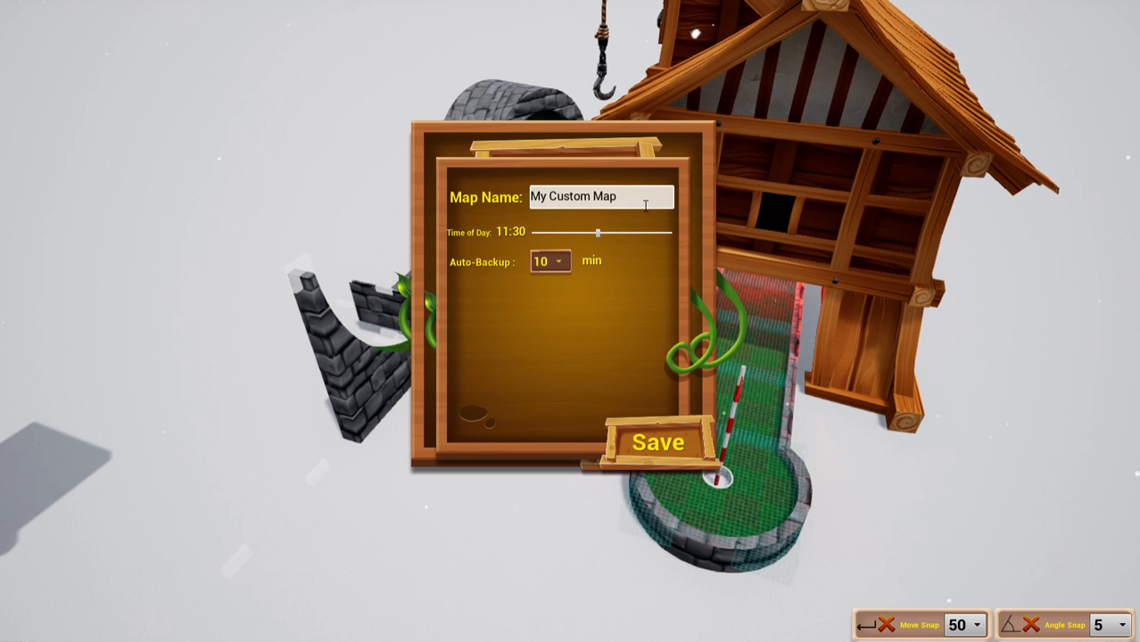
drag(612, 239, 669, 237)
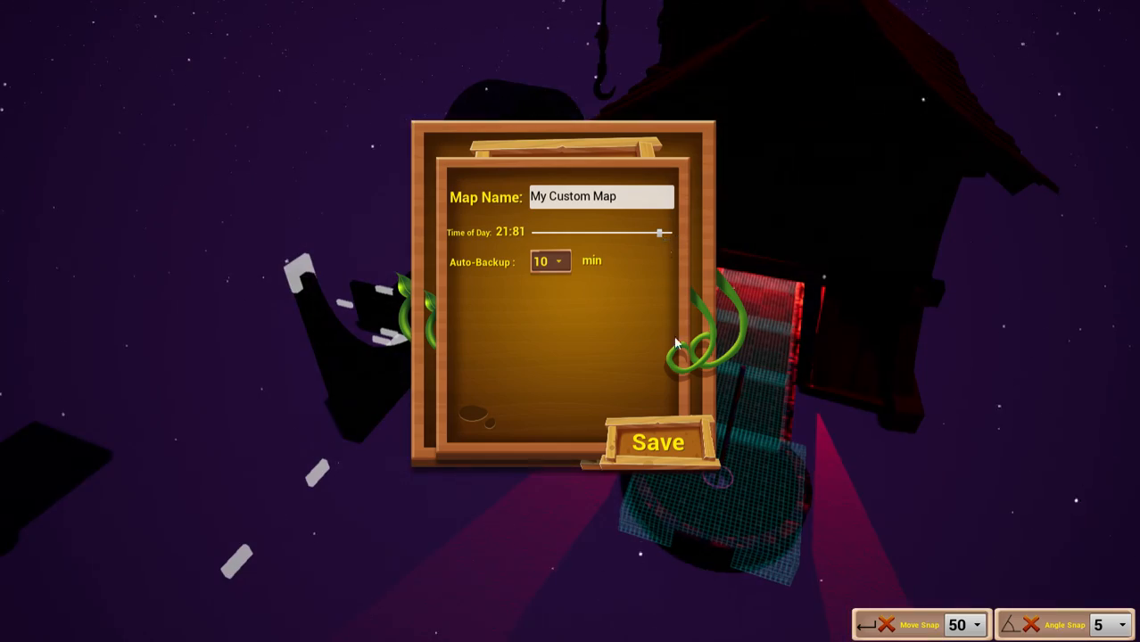
click(664, 441)
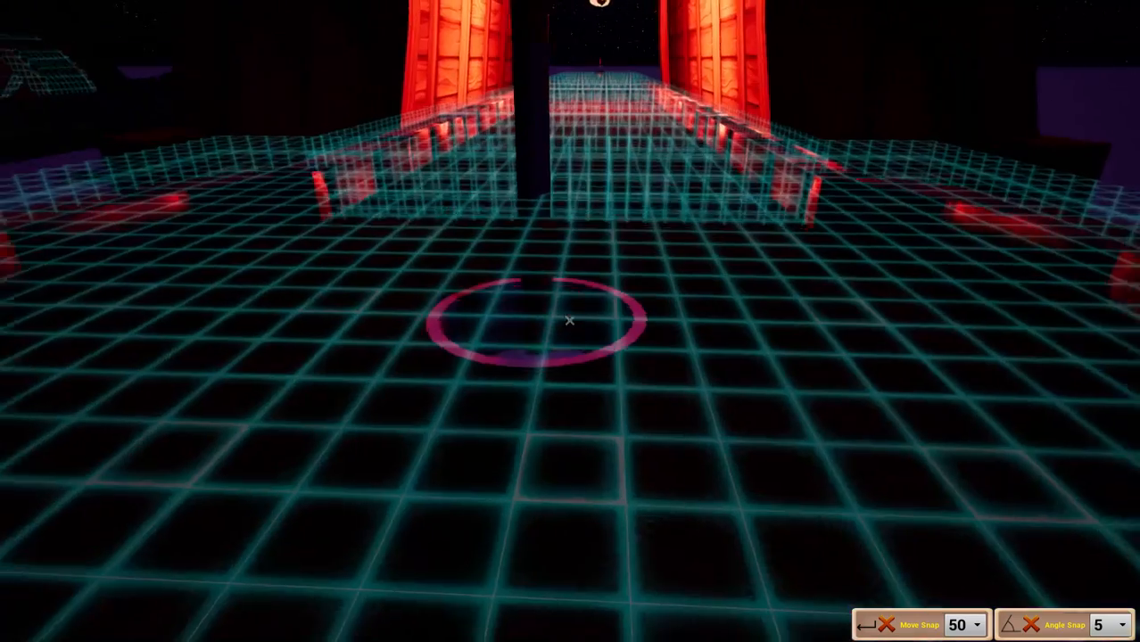
Step: Playtest hole 1 with par 2 under the night lighting and return to the editor
key(s)
key(w)
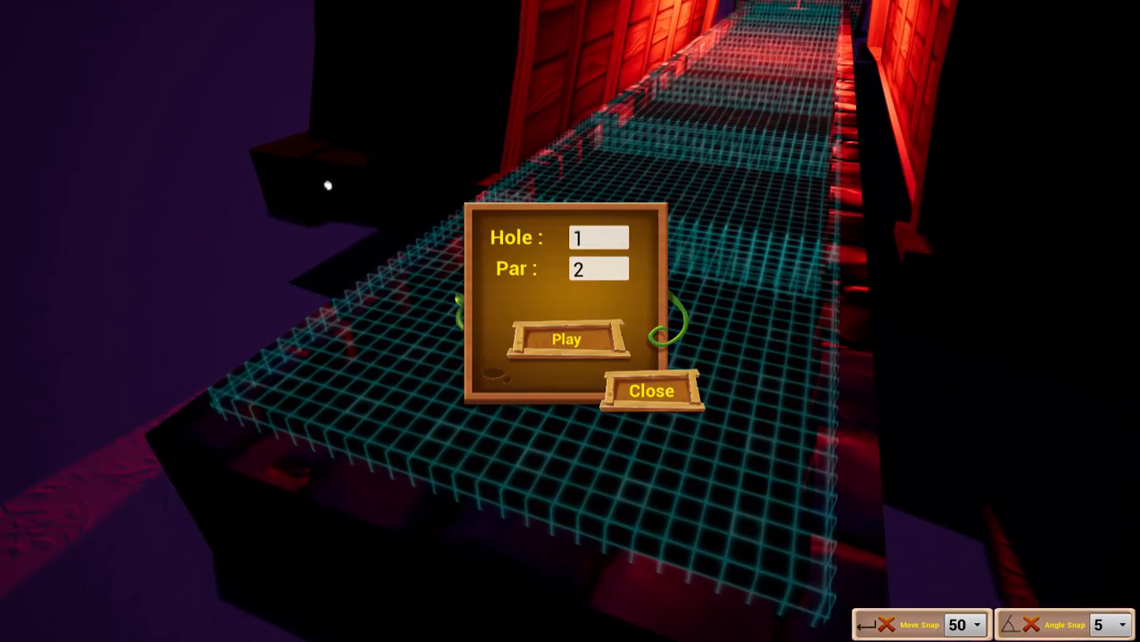
click(566, 337)
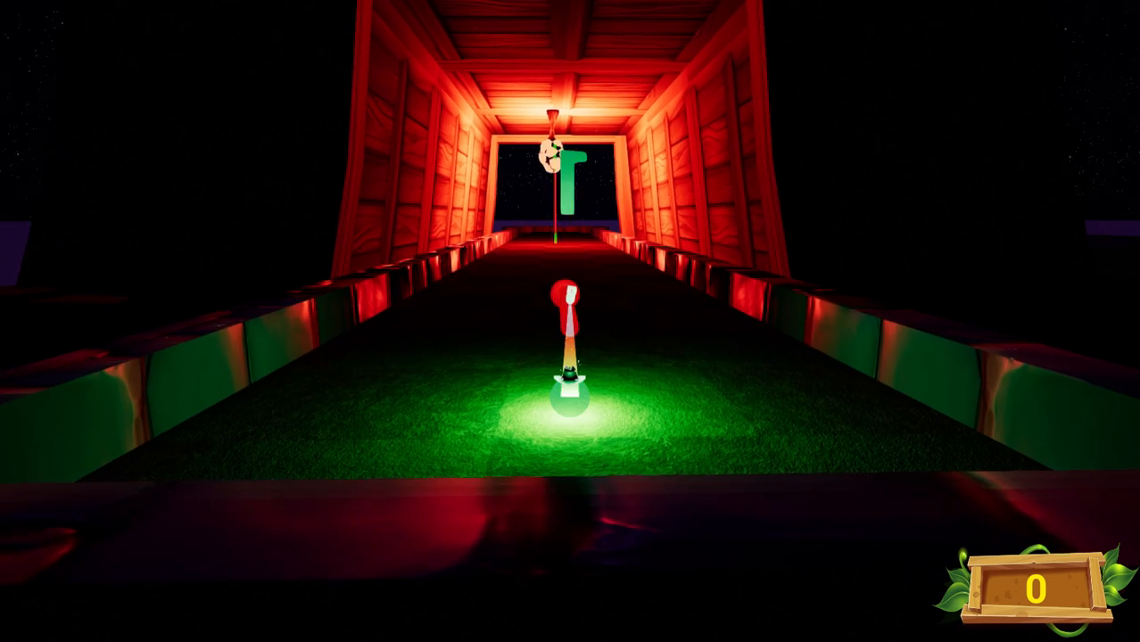
key(space)
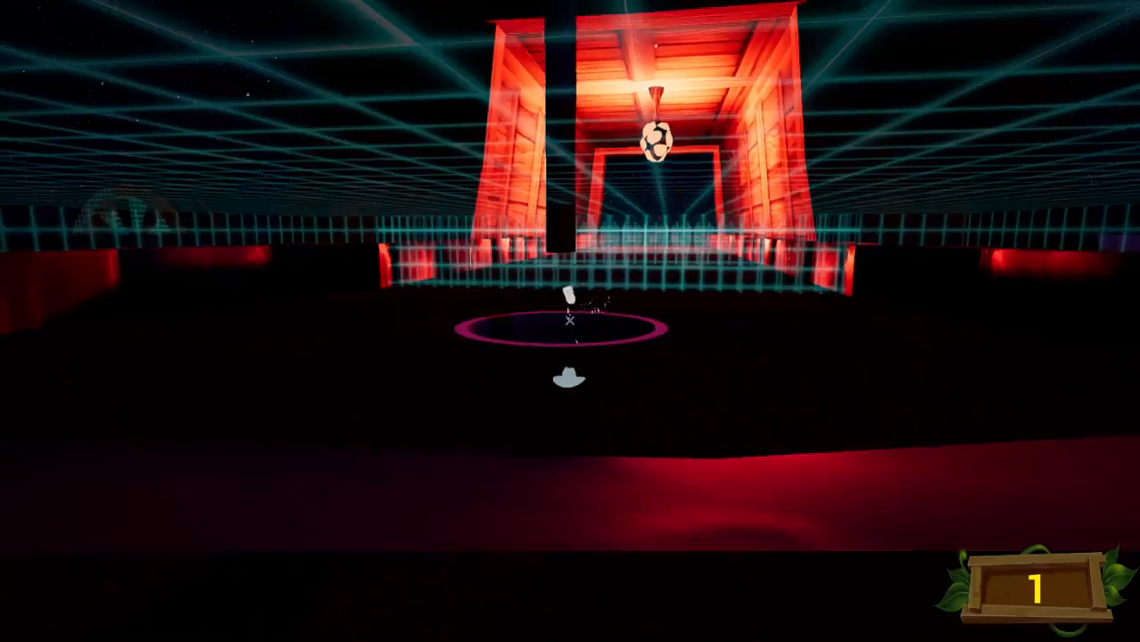
key(Escape)
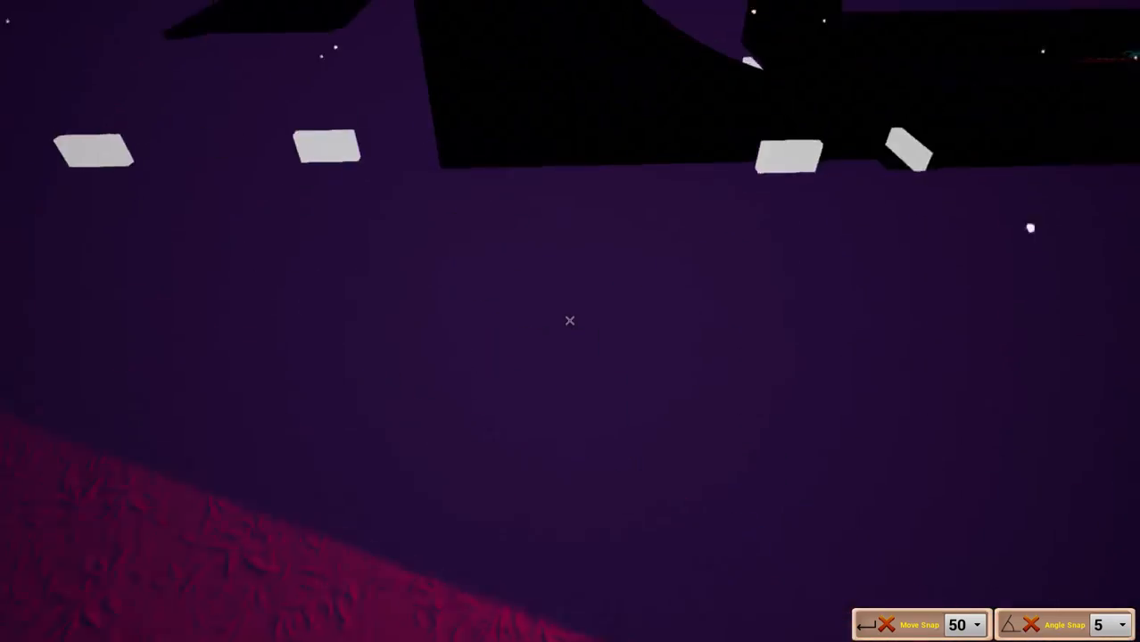
Step: Place the fire effect on the lane inside the wooden building, beneath the hanging lamp
key(Tab)
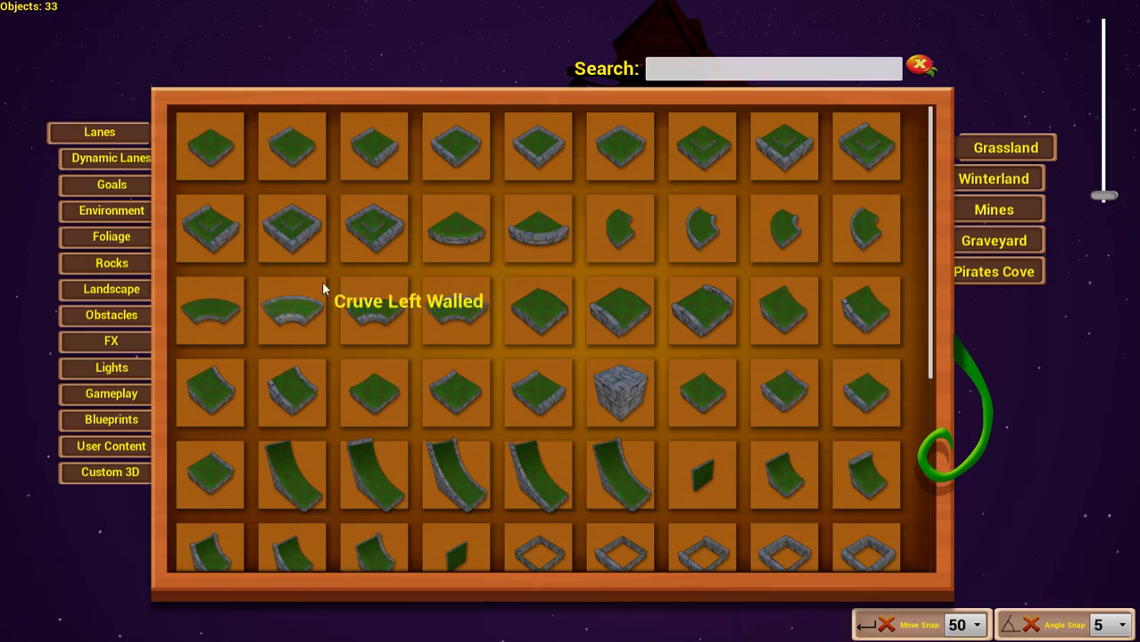
click(123, 323)
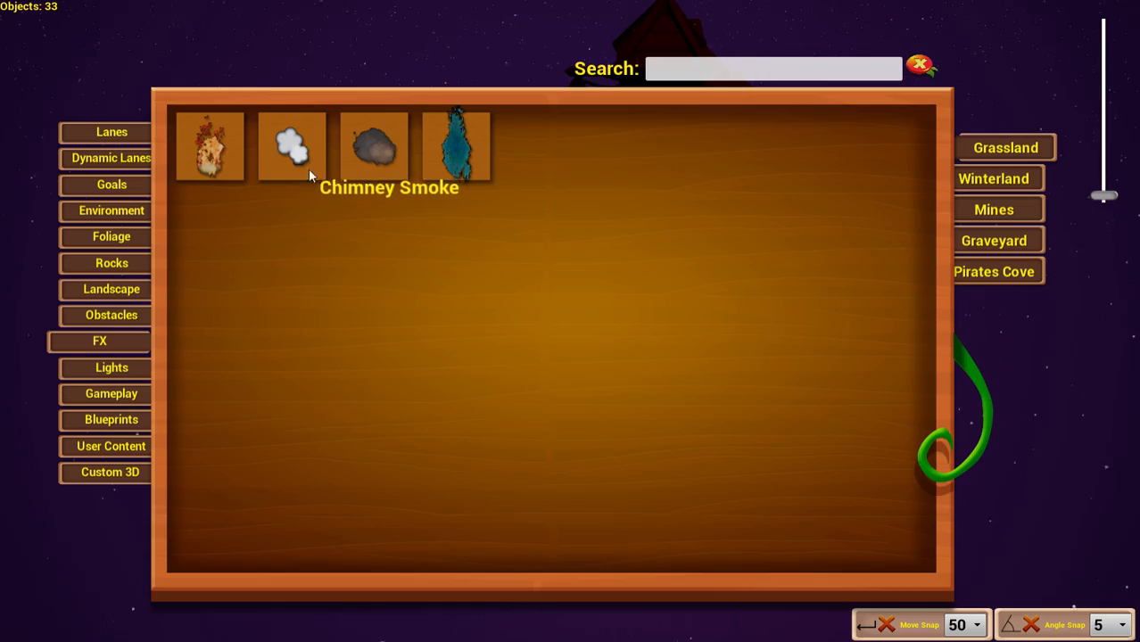
click(221, 165)
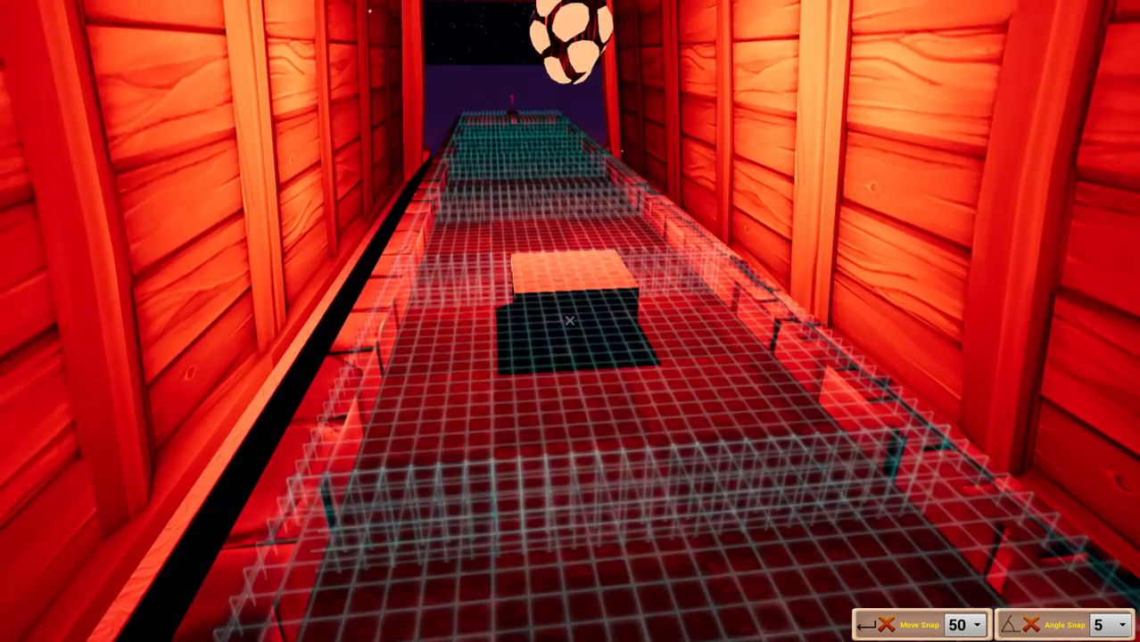
click(569, 322)
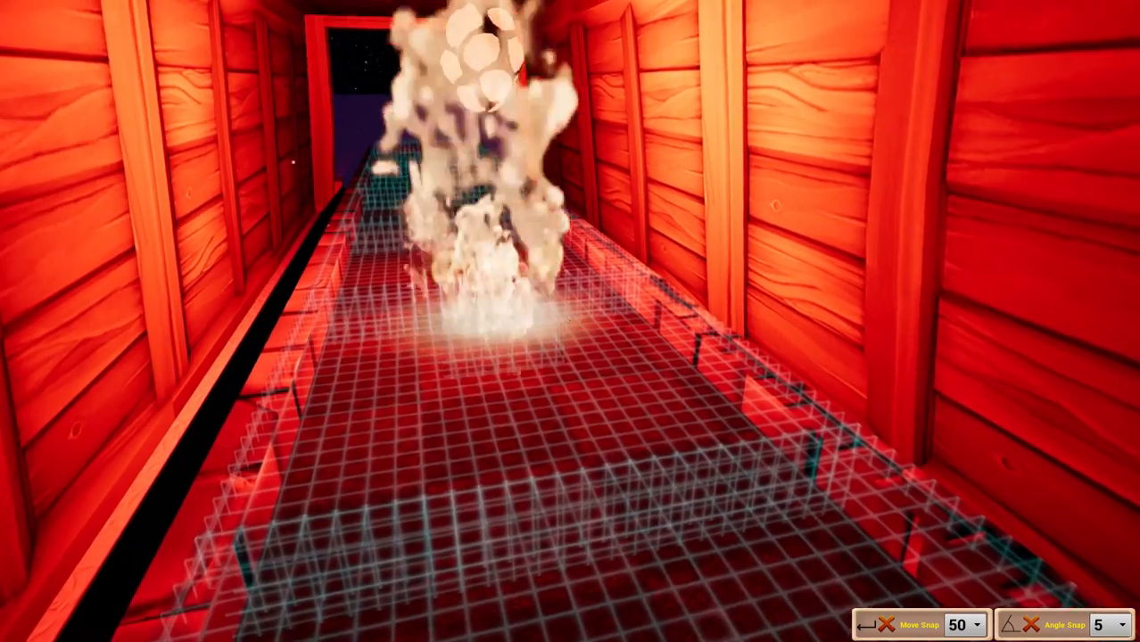
key(a)
key(d)
key(s)
Step: Add the grey rock arch from the Grassland environment objects at the wooden building's entrance
key(Tab)
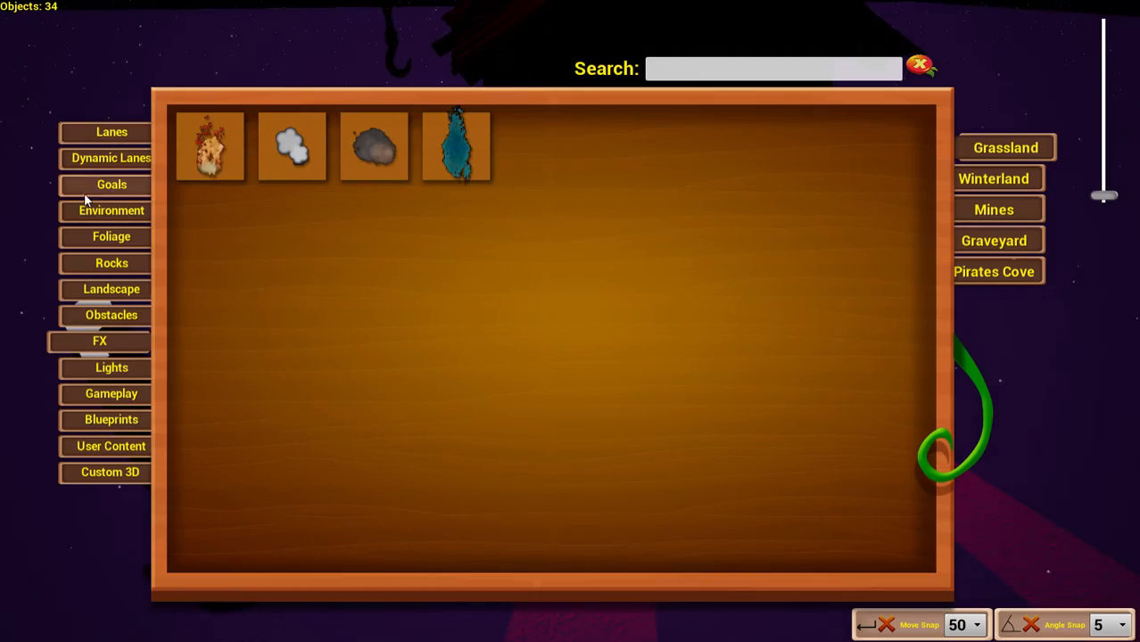
click(118, 212)
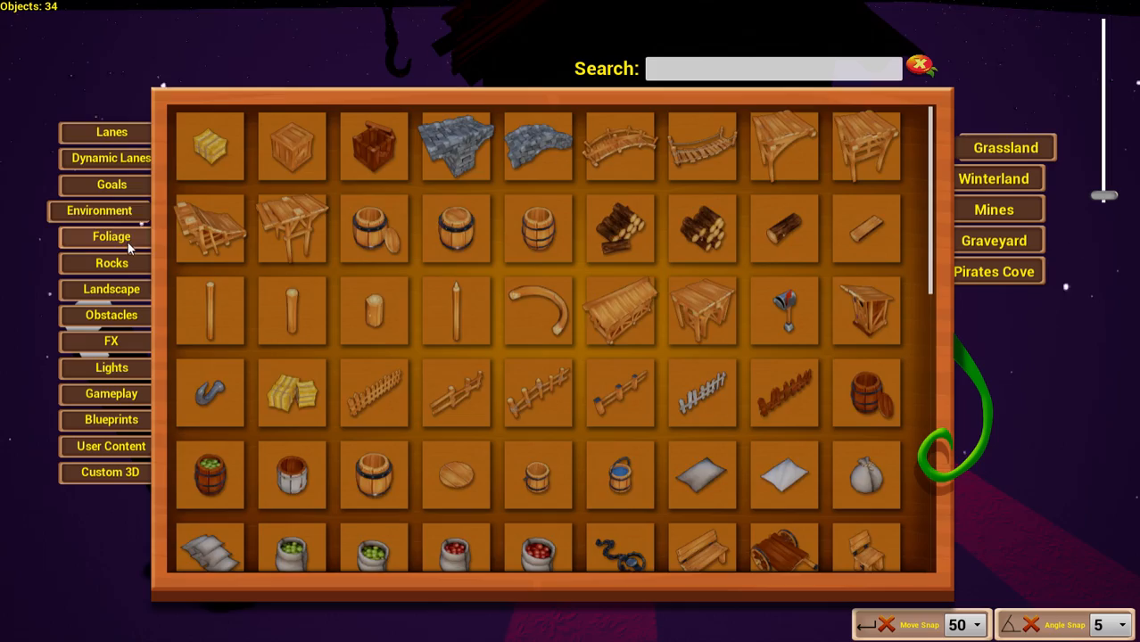
click(456, 152)
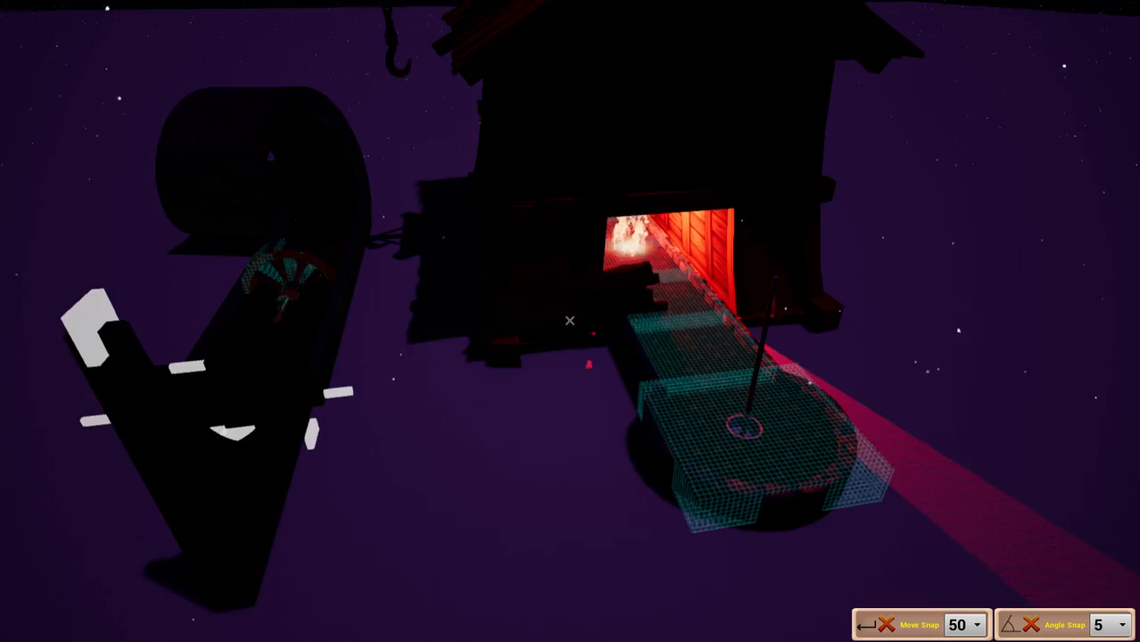
key(d)
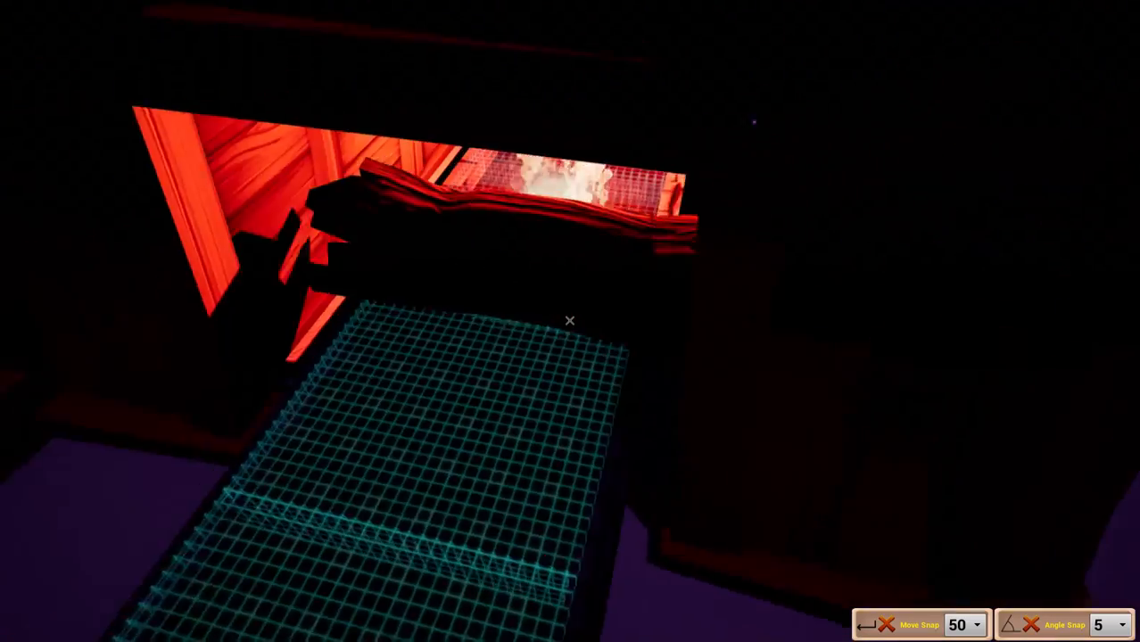
key(w)
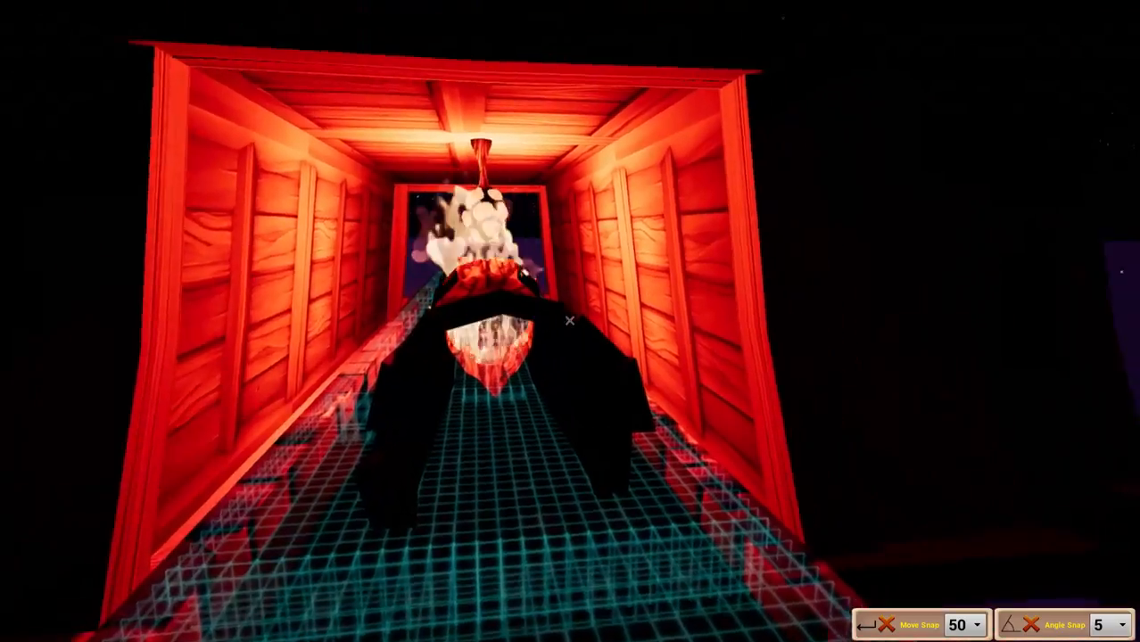
Step: Lower the rock arch onto the lane and slide it along the lane through the fire, beneath the hanging lamp
click(570, 322)
drag(570, 321, 571, 355)
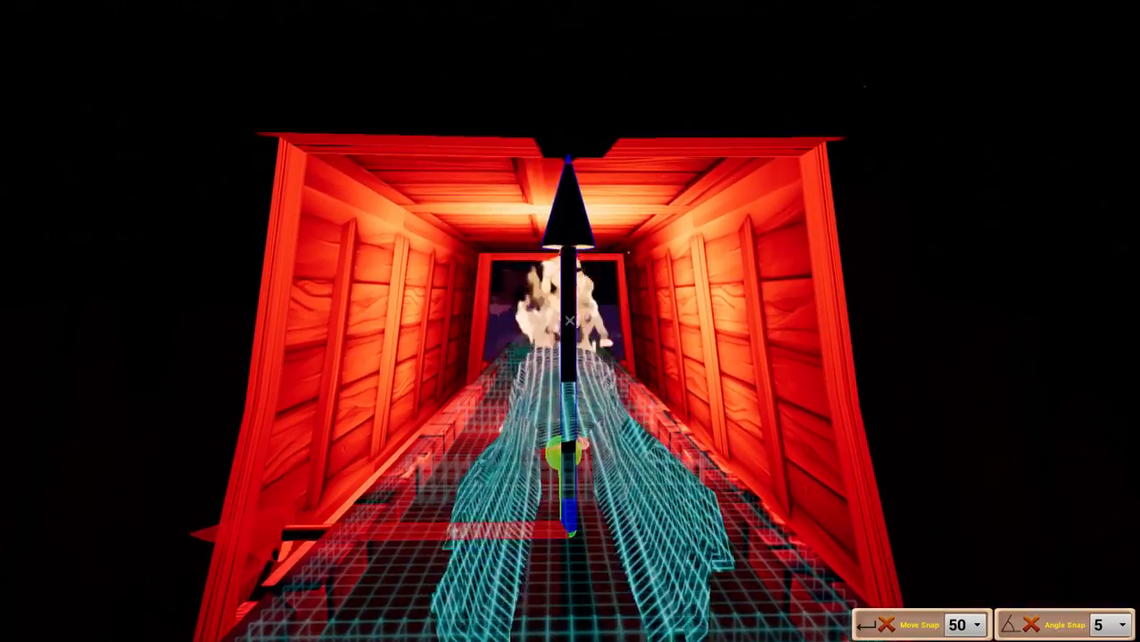
key(w)
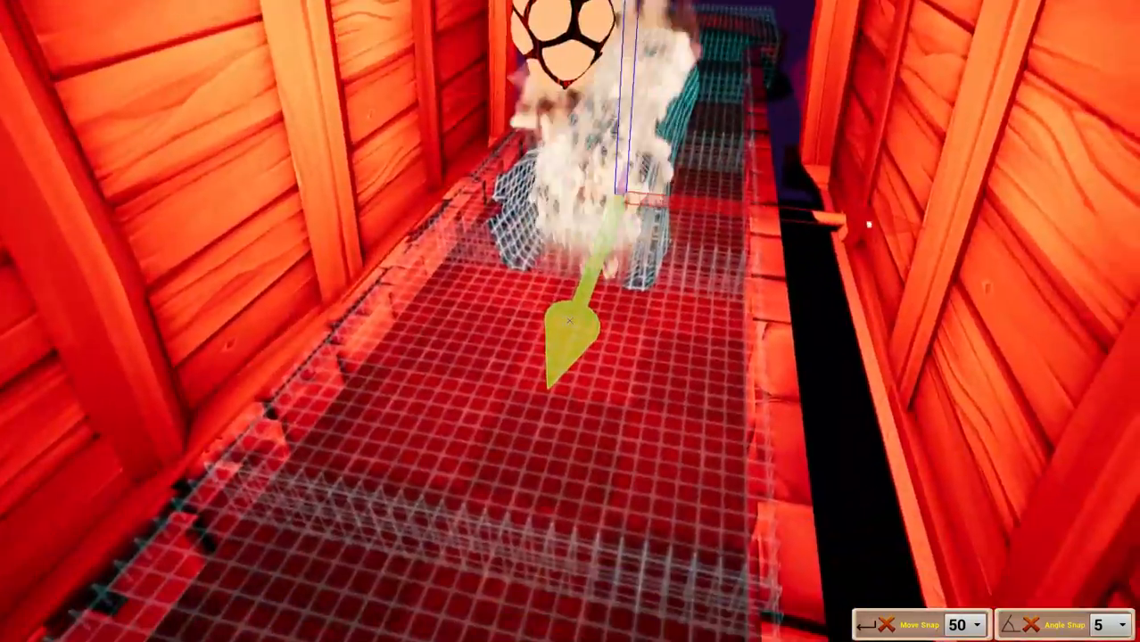
drag(570, 321, 491, 553)
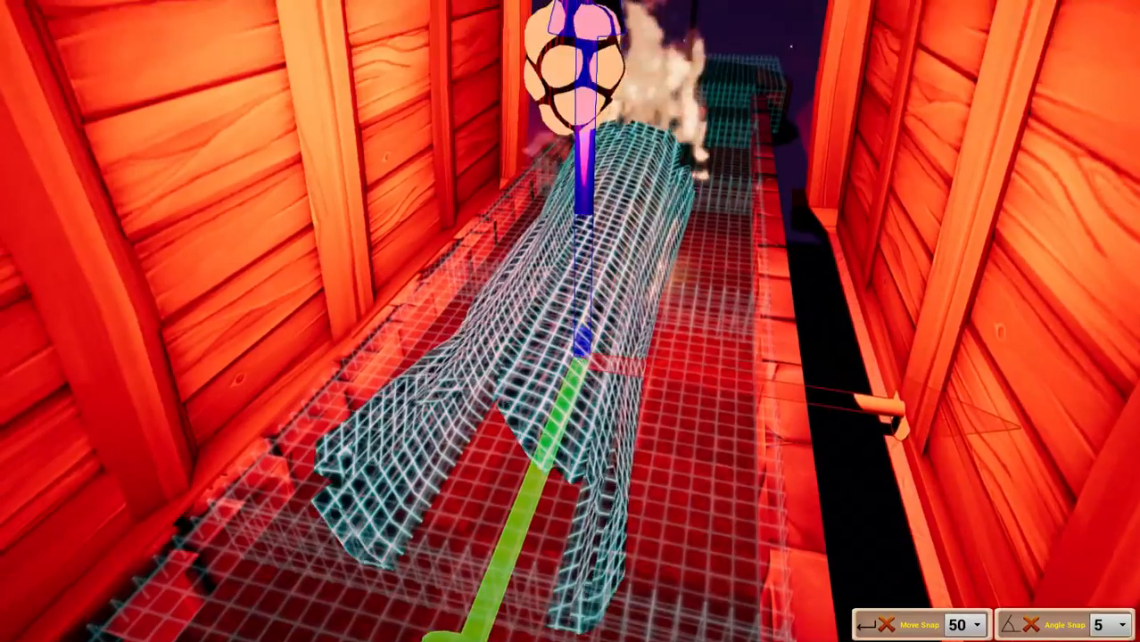
Step: Playtest hole 1 with the rock arch and fire on its lane, and return to the editor
key(w)
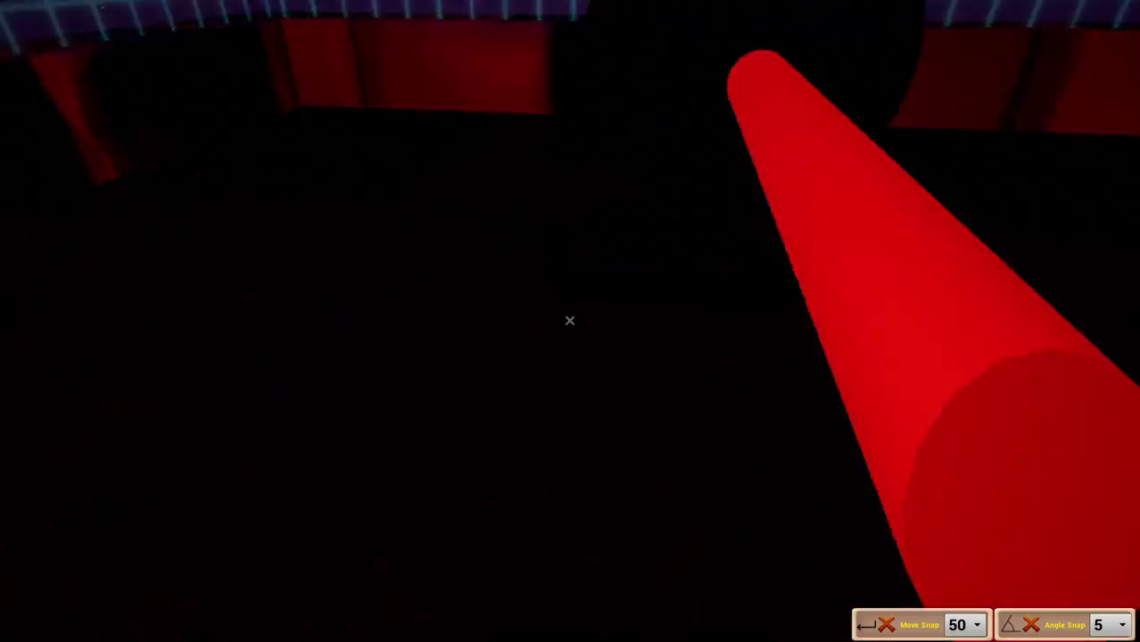
key(s)
right_click(570, 320)
click(568, 338)
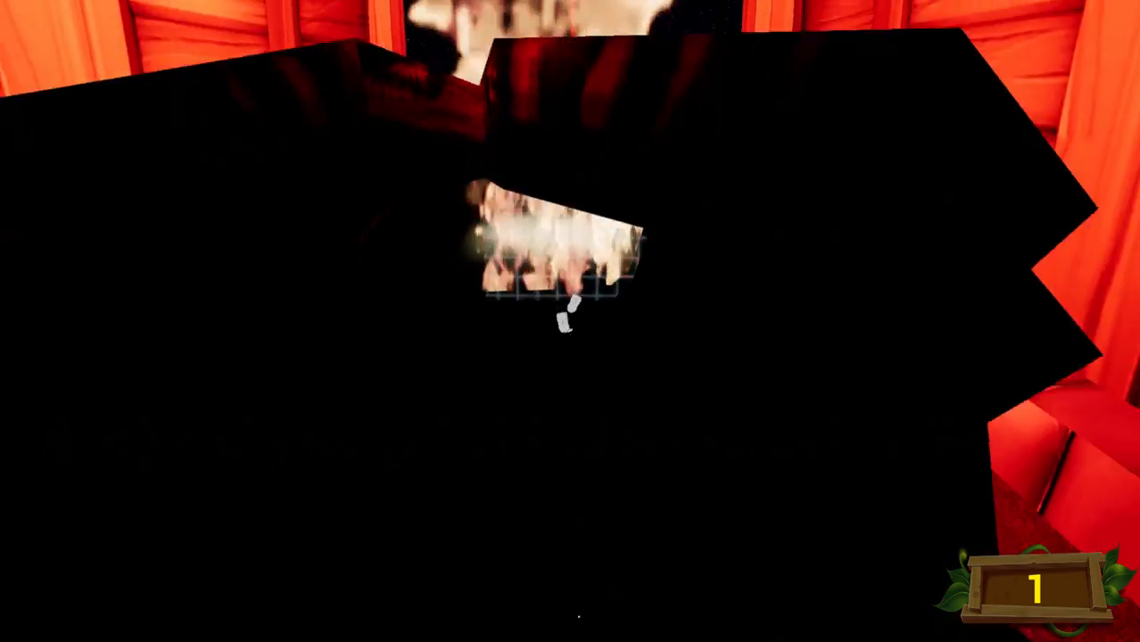
key(p)
key(w)
key(s)
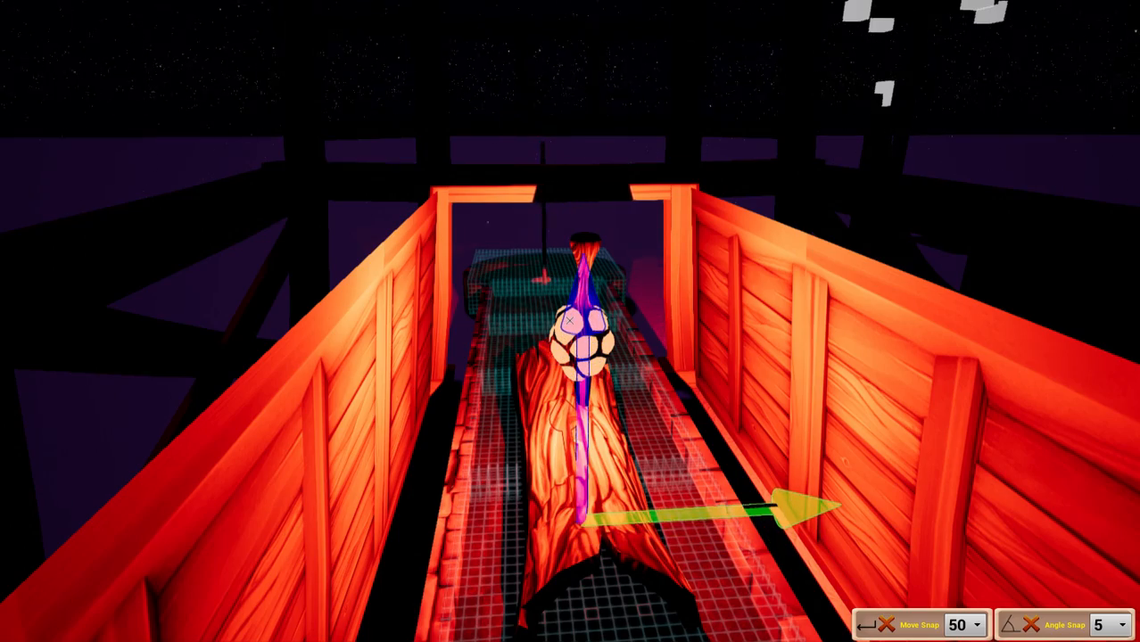
Step: Examine the rock arch, fire and red-lit lanes inside the wooden building from several angles
key(w)
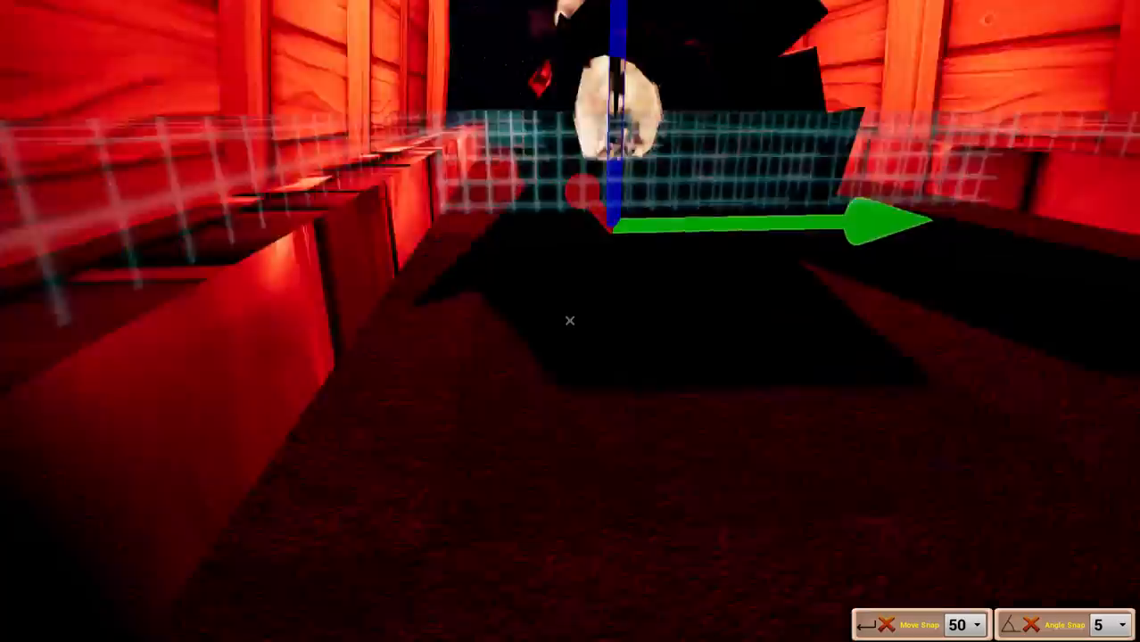
key(s)
key(w)
click(570, 320)
key(s)
key(w)
key(w)
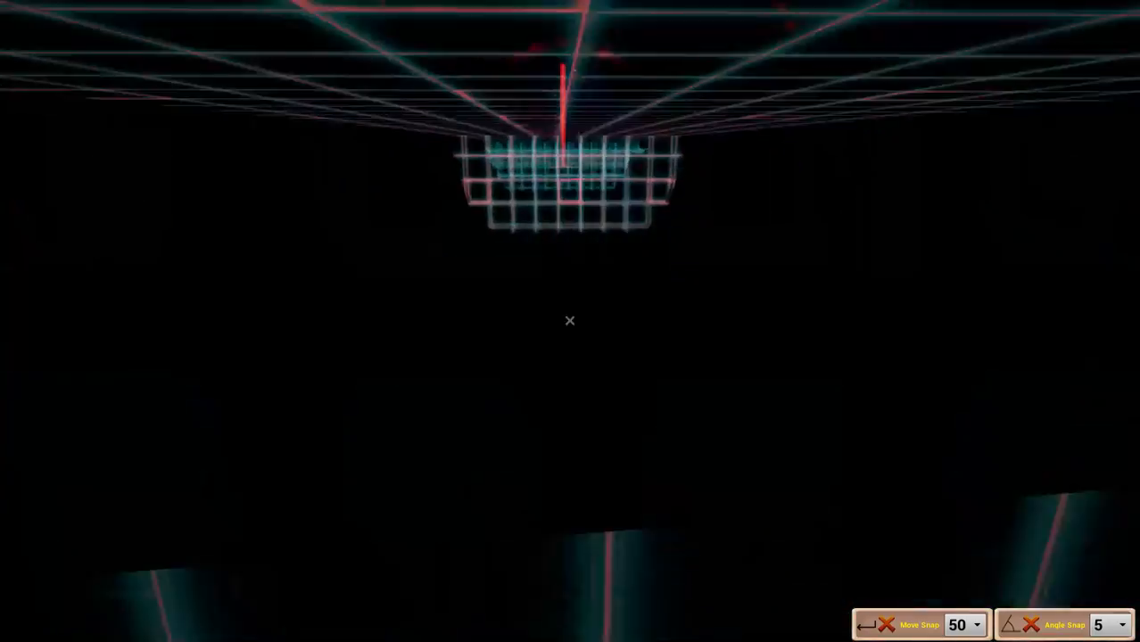
key(s)
key(s)
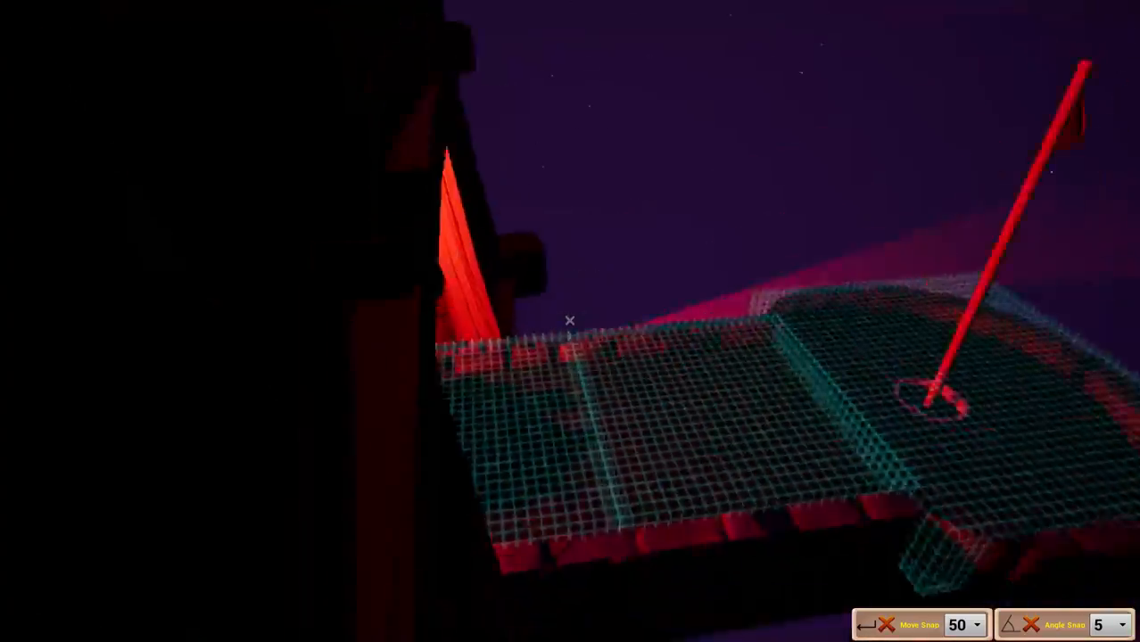
Step: Look through the effects, gameplay, lights, obstacles, landscape, rocks, foliage and environment objects
key(Tab)
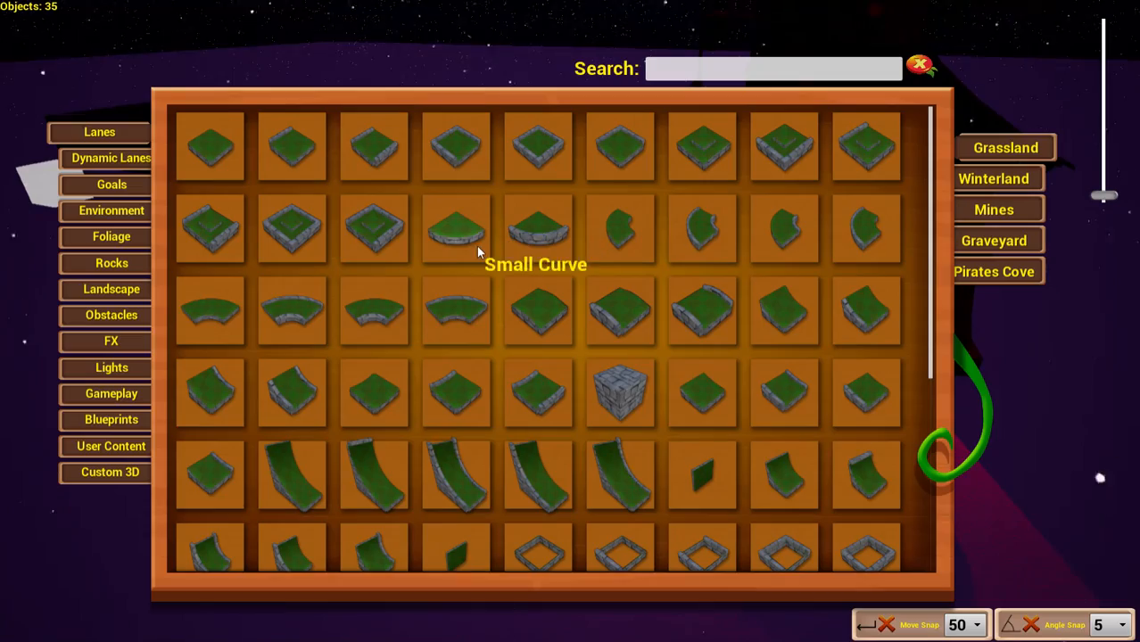
click(128, 334)
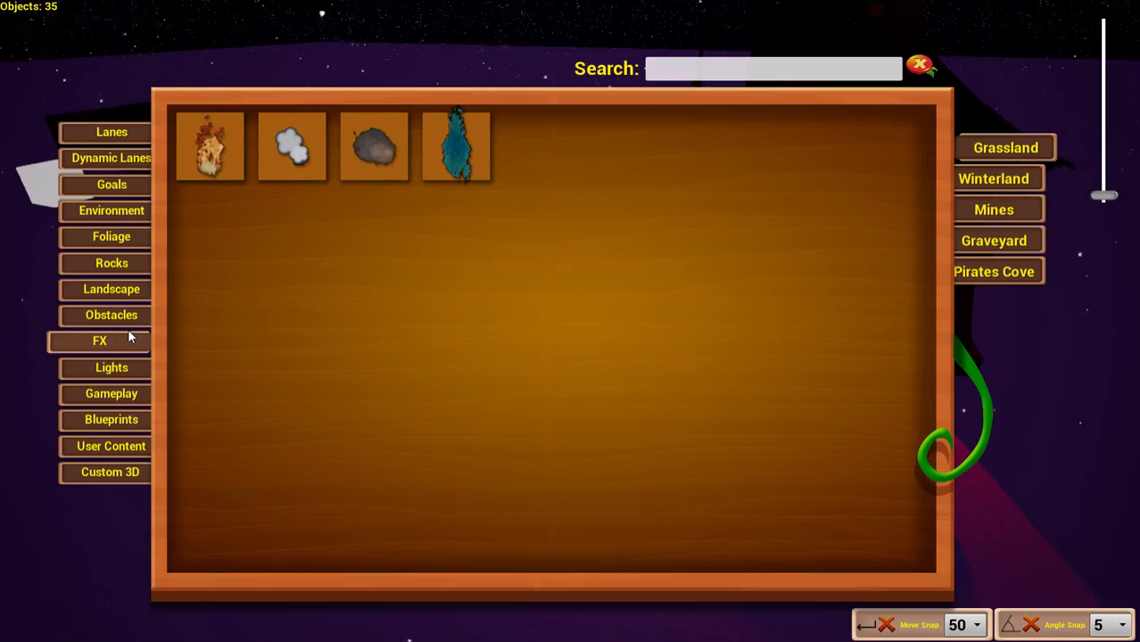
click(132, 395)
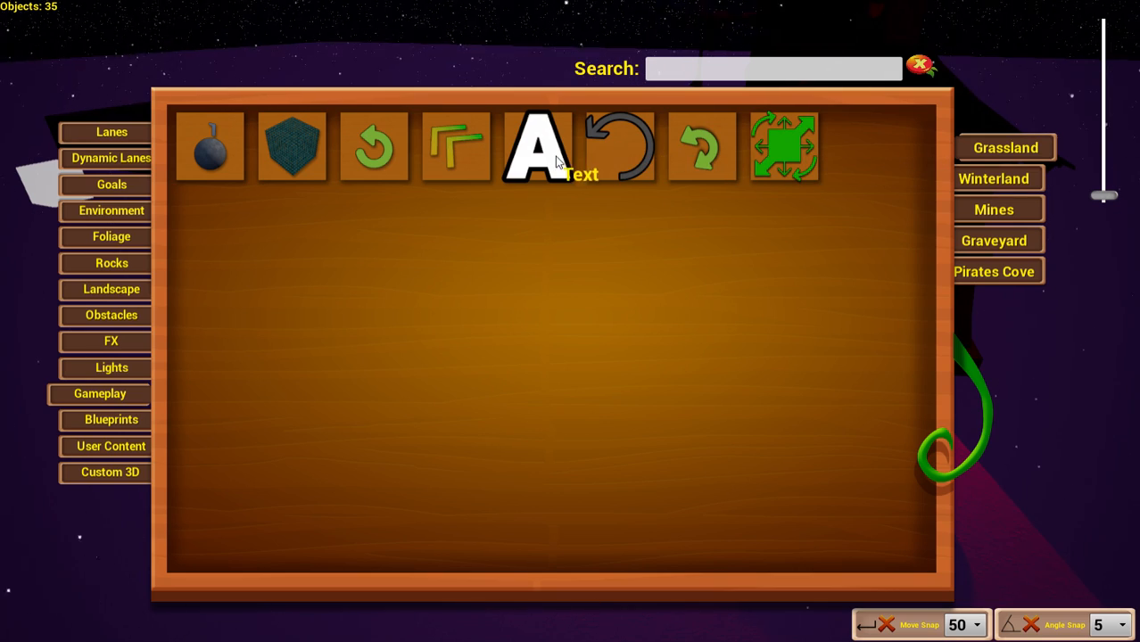
click(115, 420)
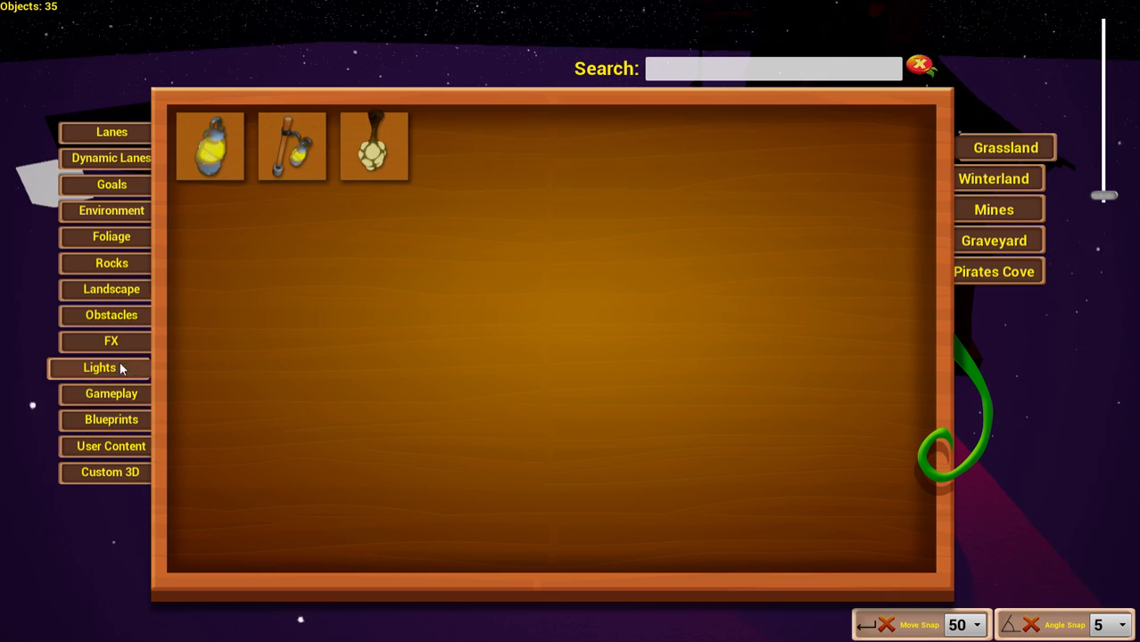
click(124, 317)
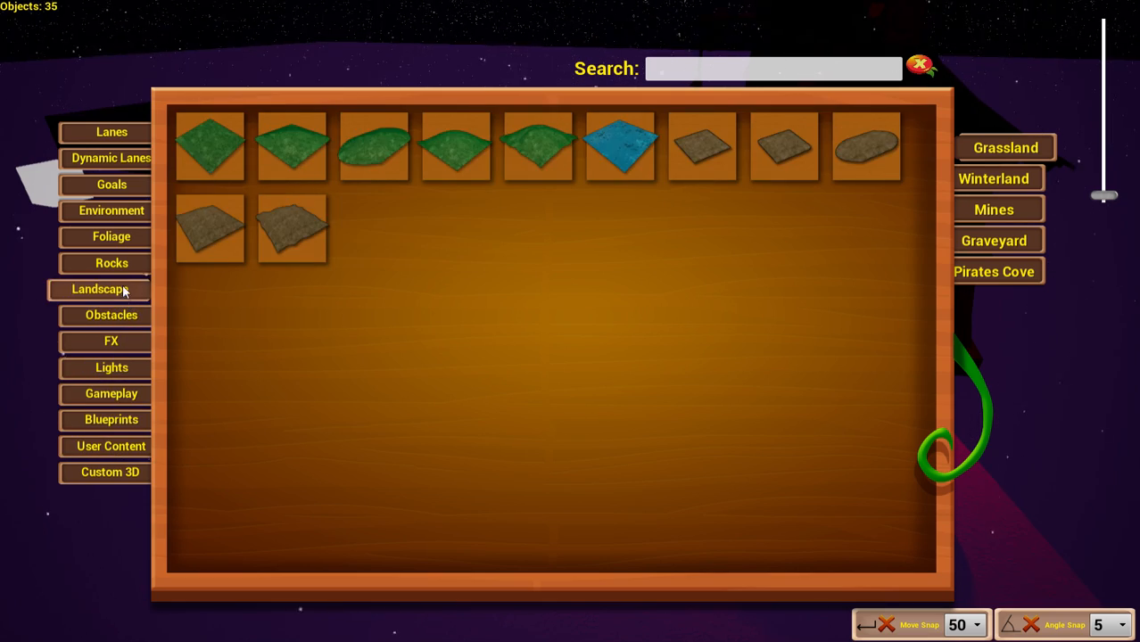
click(125, 262)
click(127, 241)
click(133, 221)
Step: Place a large leafy tree from the foliage objects beside the wooden building and hole 1
click(134, 236)
scroll(536, 393, down, 10)
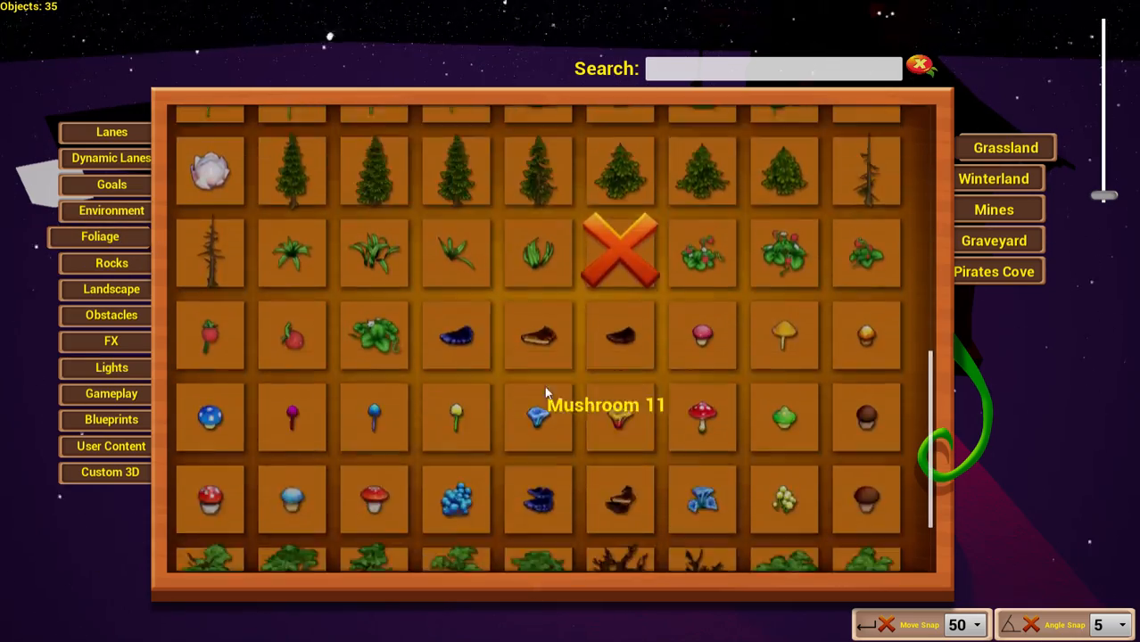
scroll(425, 431, down, 2)
click(347, 415)
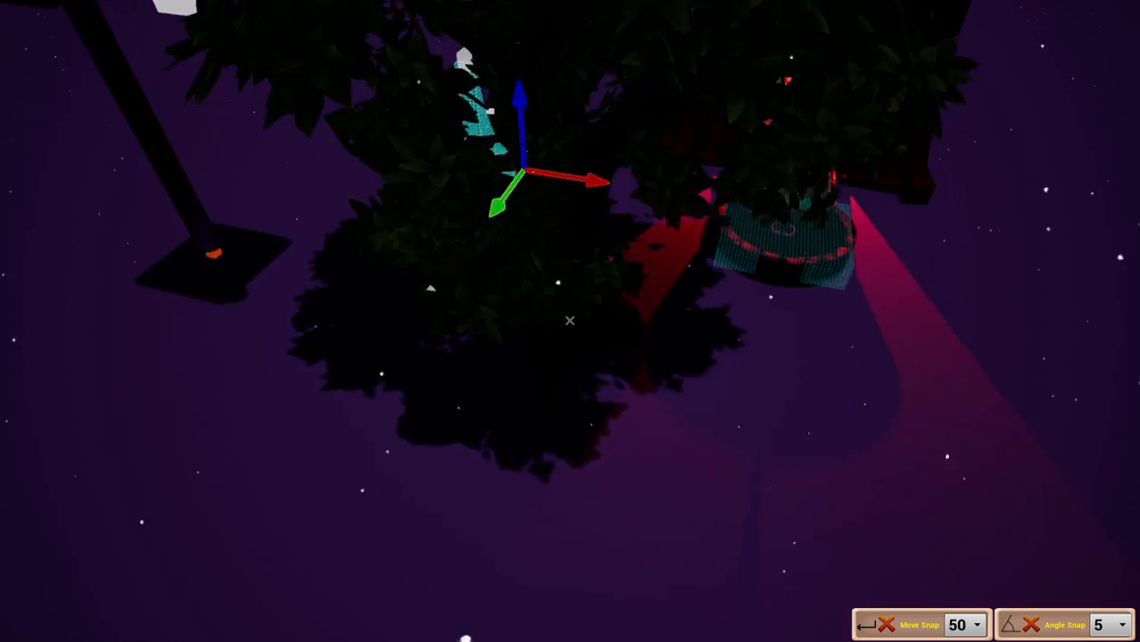
key(s)
right_drag(571, 320, 89, 223)
Step: Place the large glowing jack-o'-lantern from the Graveyard environment objects on the ground in front of hole 1's round end
key(Tab)
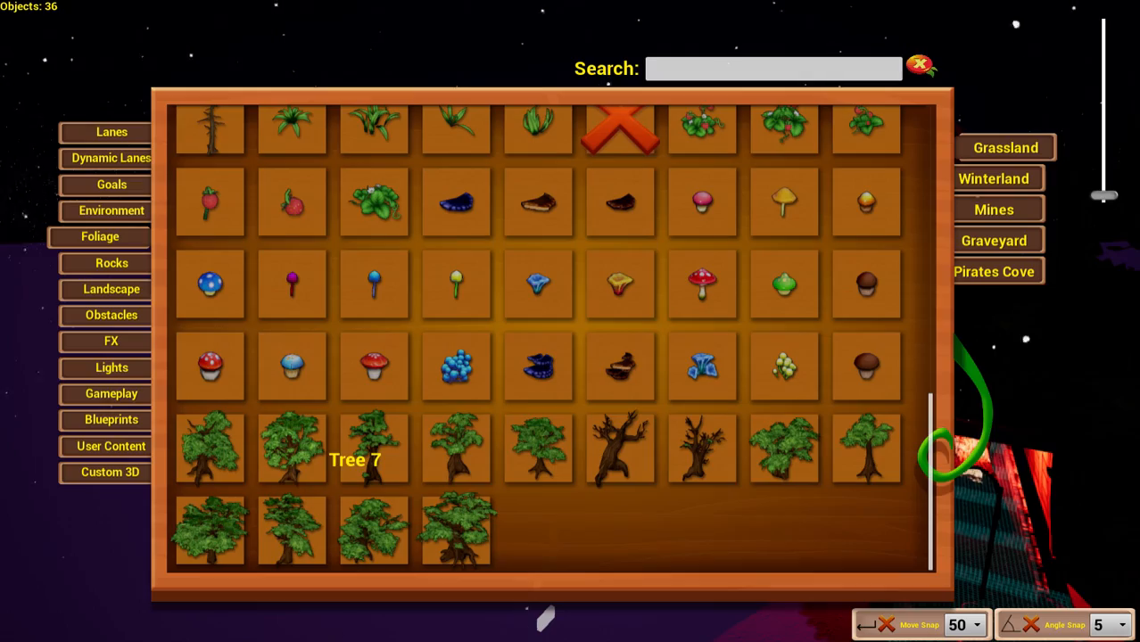
scroll(275, 308, up, 8)
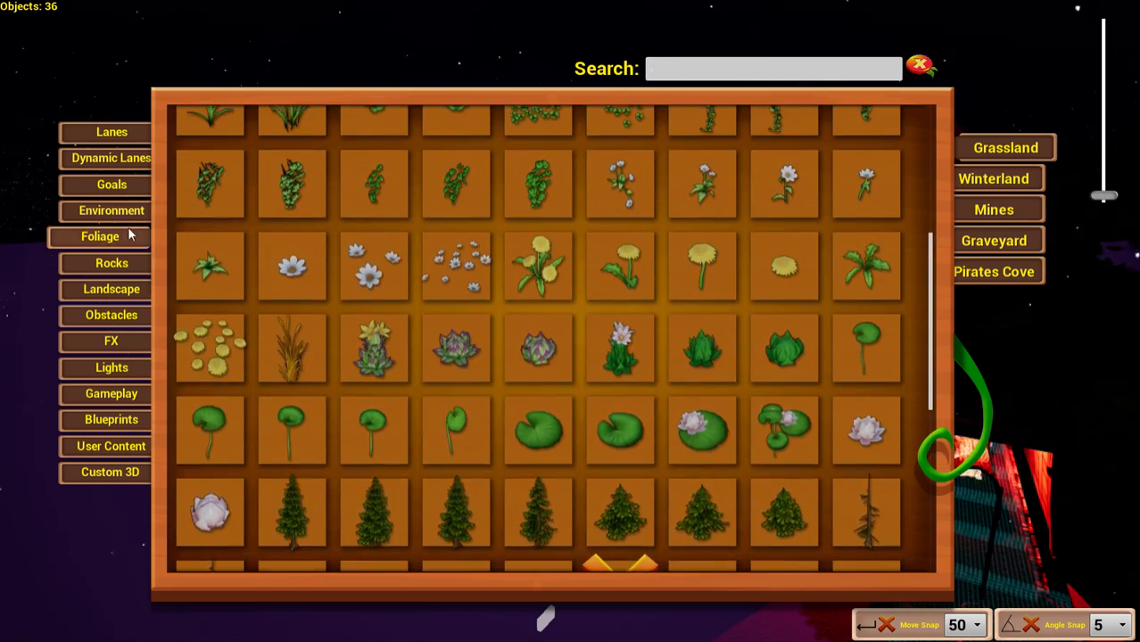
click(125, 207)
scroll(262, 262, up, 5)
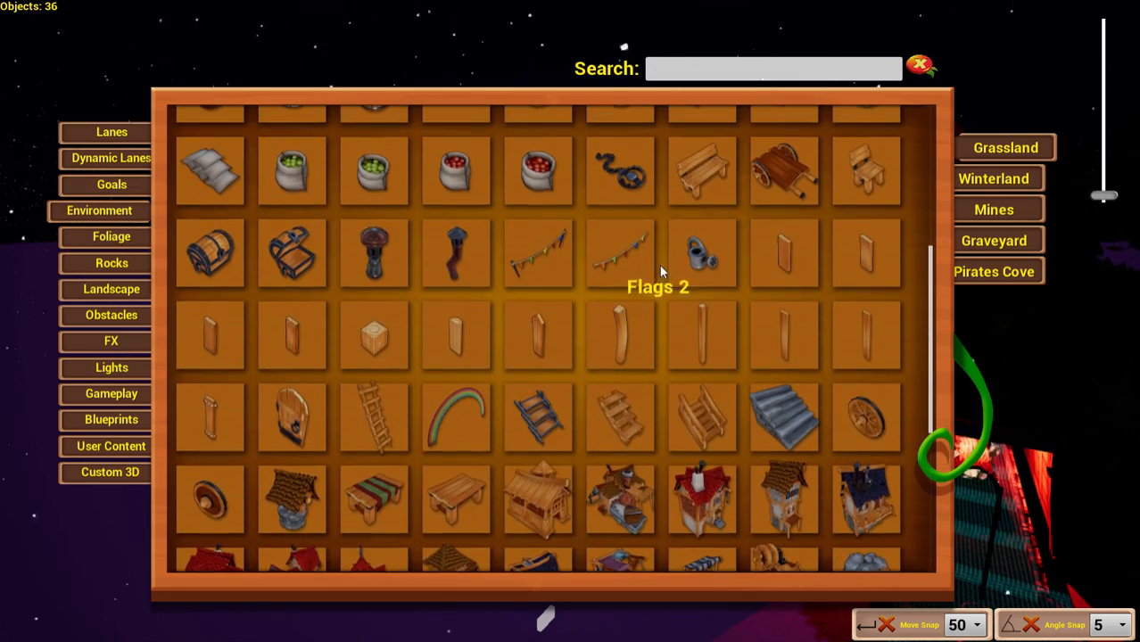
click(992, 241)
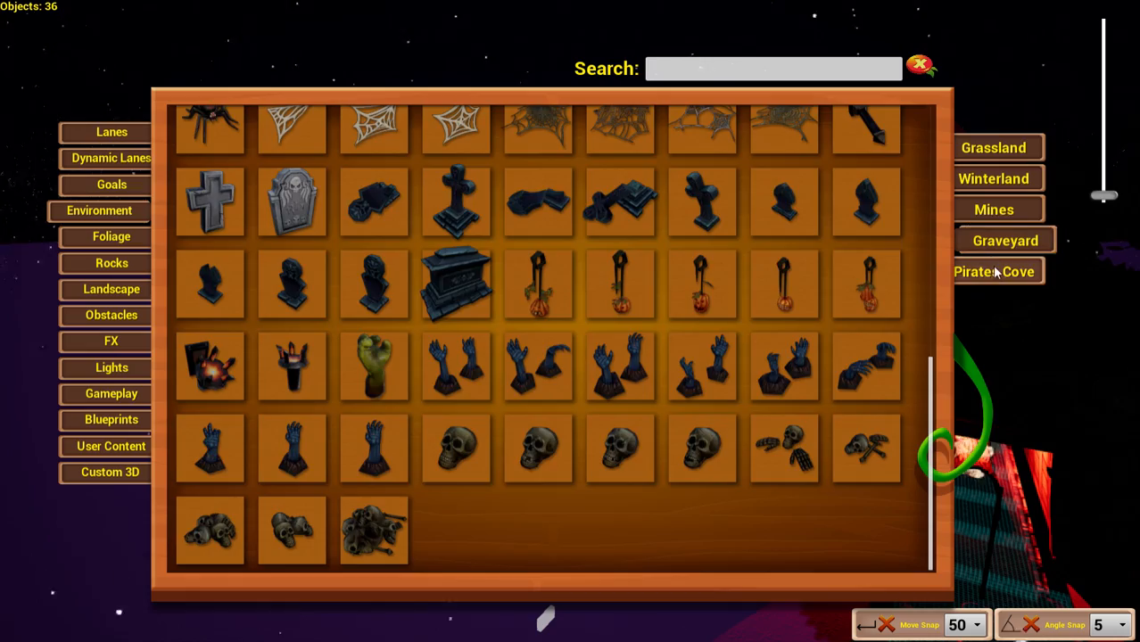
click(994, 270)
click(998, 242)
scroll(390, 227, up, 2)
scroll(429, 230, up, 2)
click(683, 237)
click(570, 321)
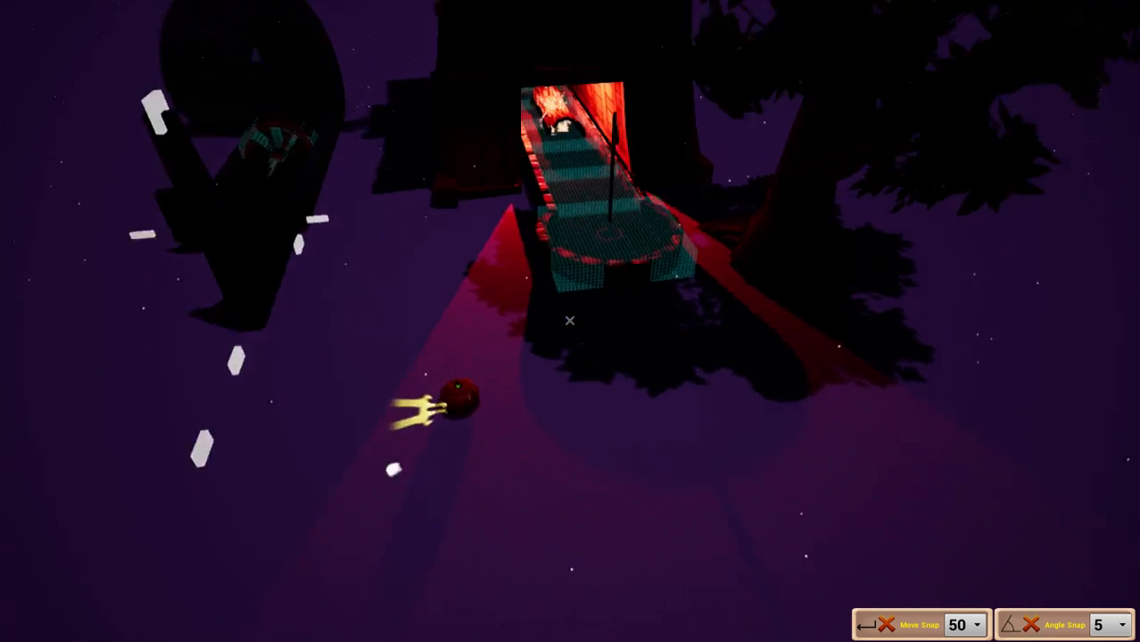
key(w)
Step: Look through the Graveyard lanes and dynamic lanes, and view the decorated course as a whole
key(Tab)
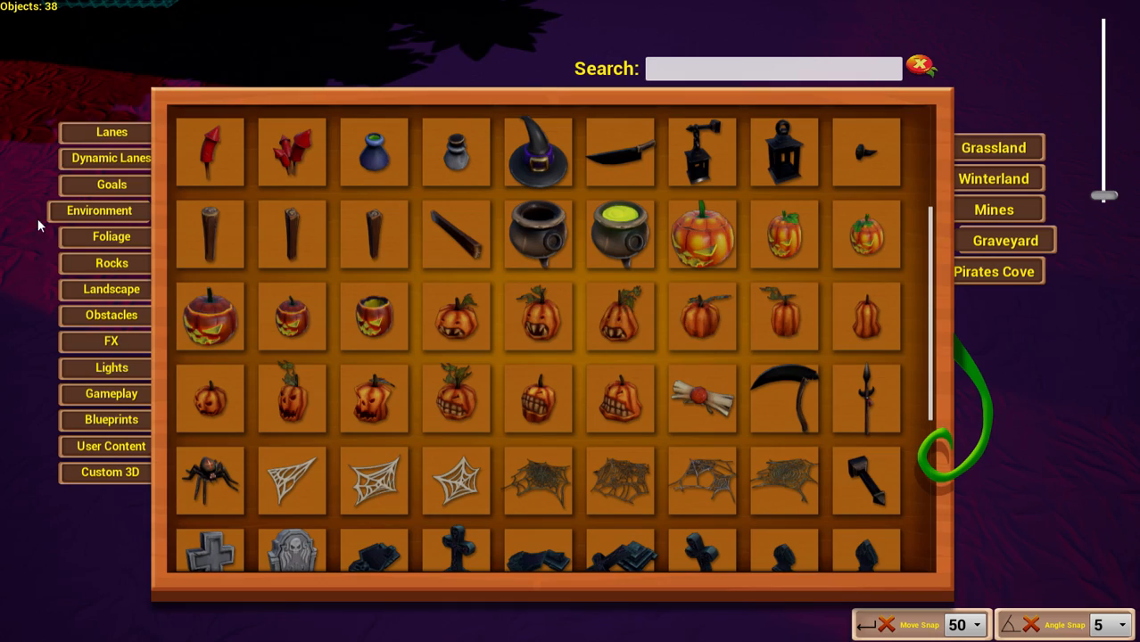
click(89, 189)
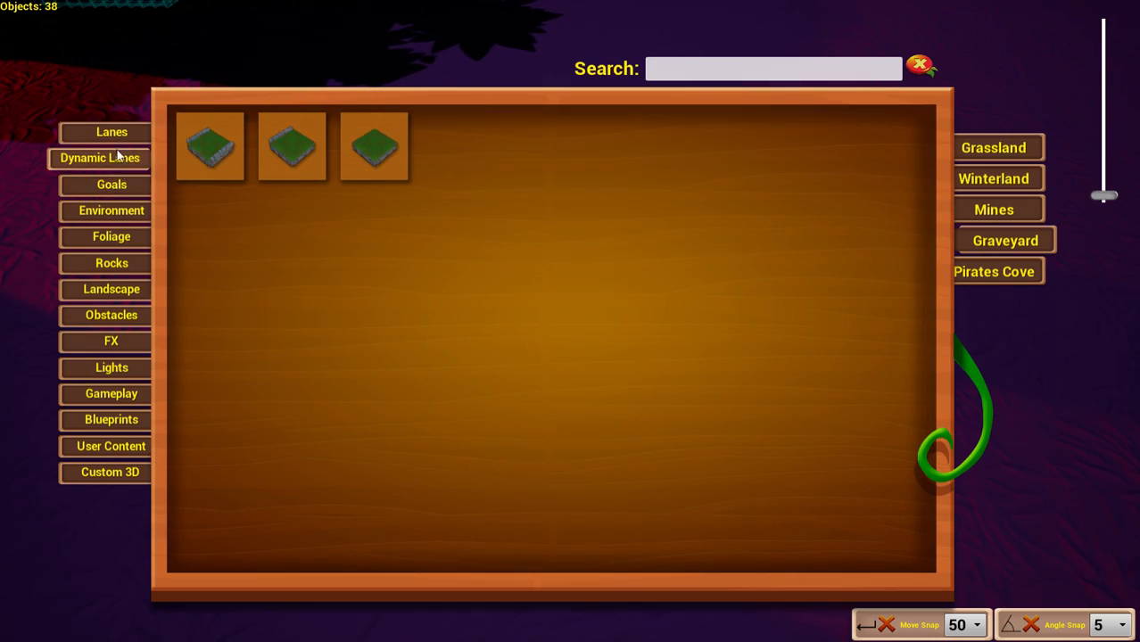
click(128, 135)
scroll(457, 295, down, 2)
scroll(456, 302, up, 5)
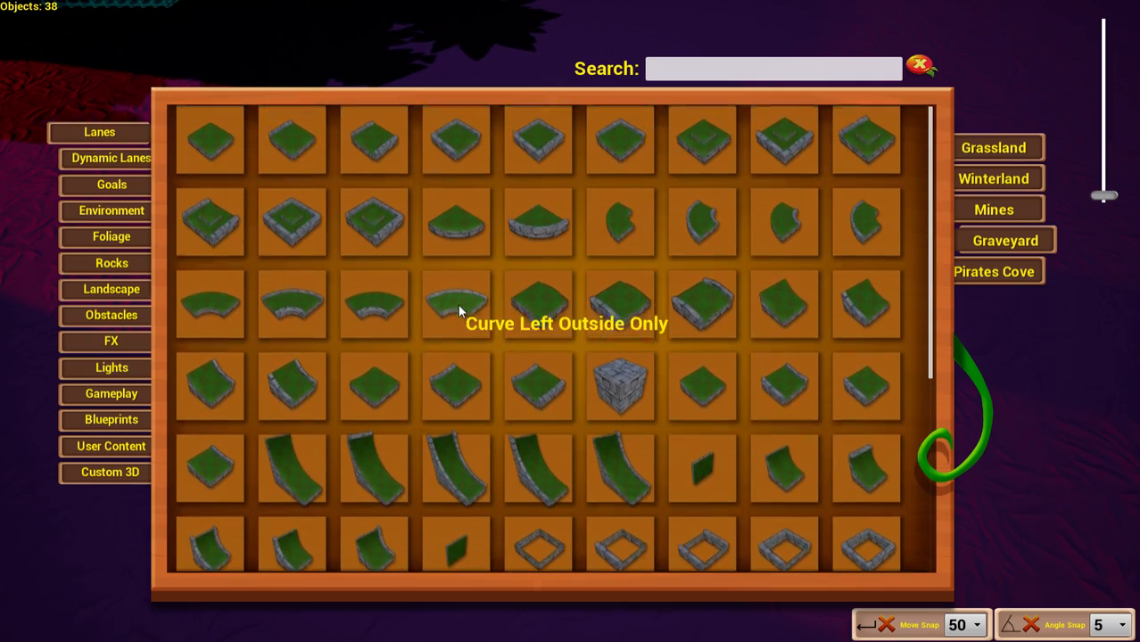
key(Tab)
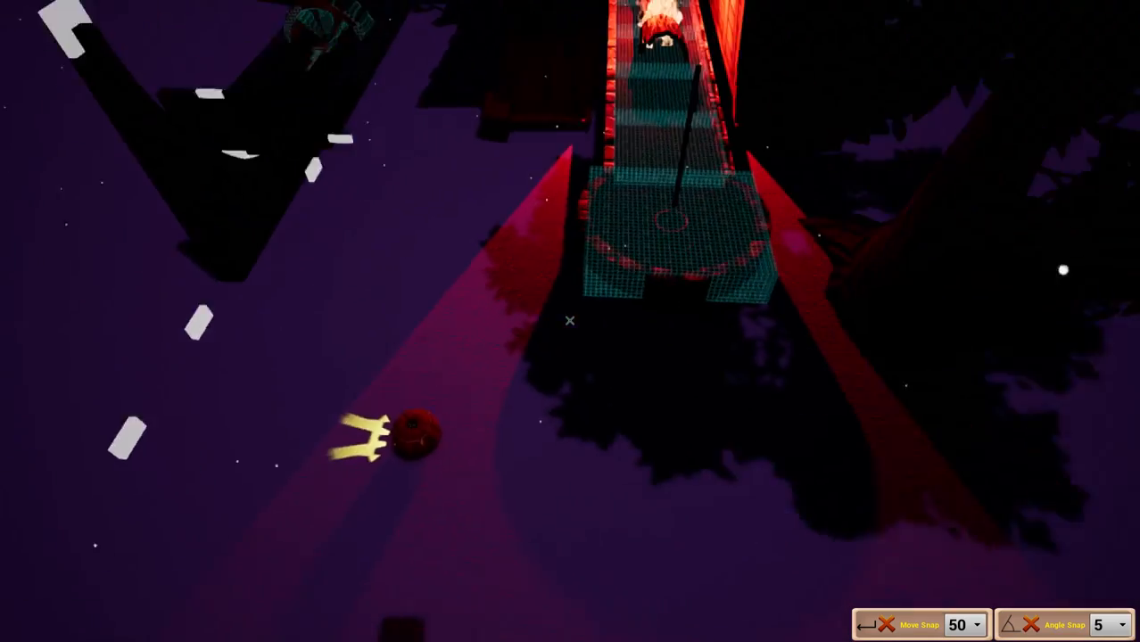
key(s)
key(w)
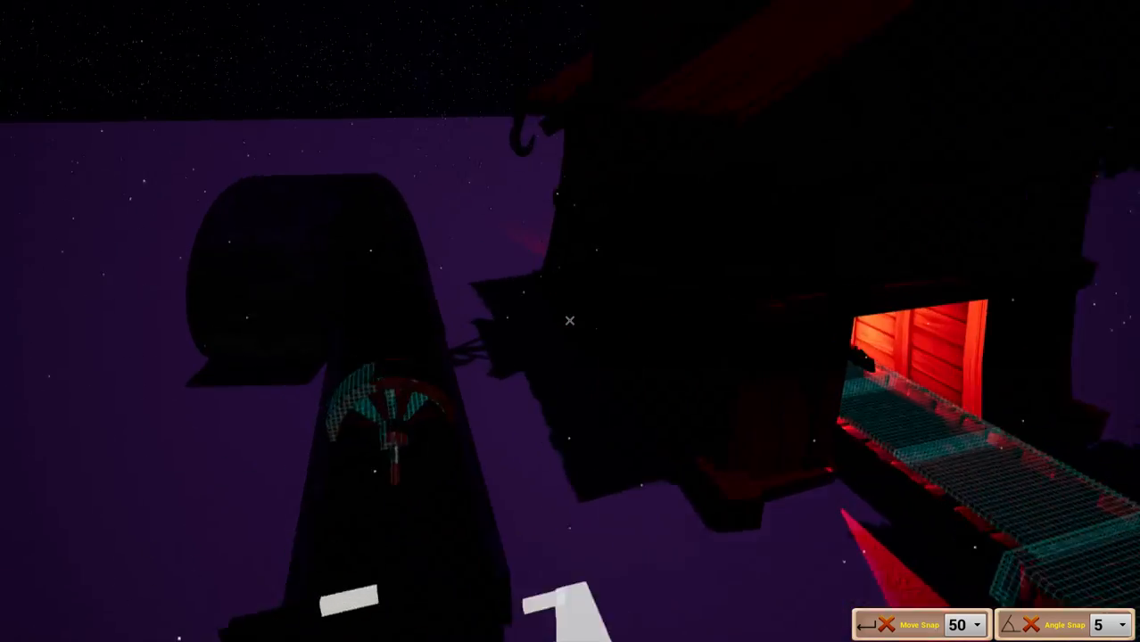
key(s)
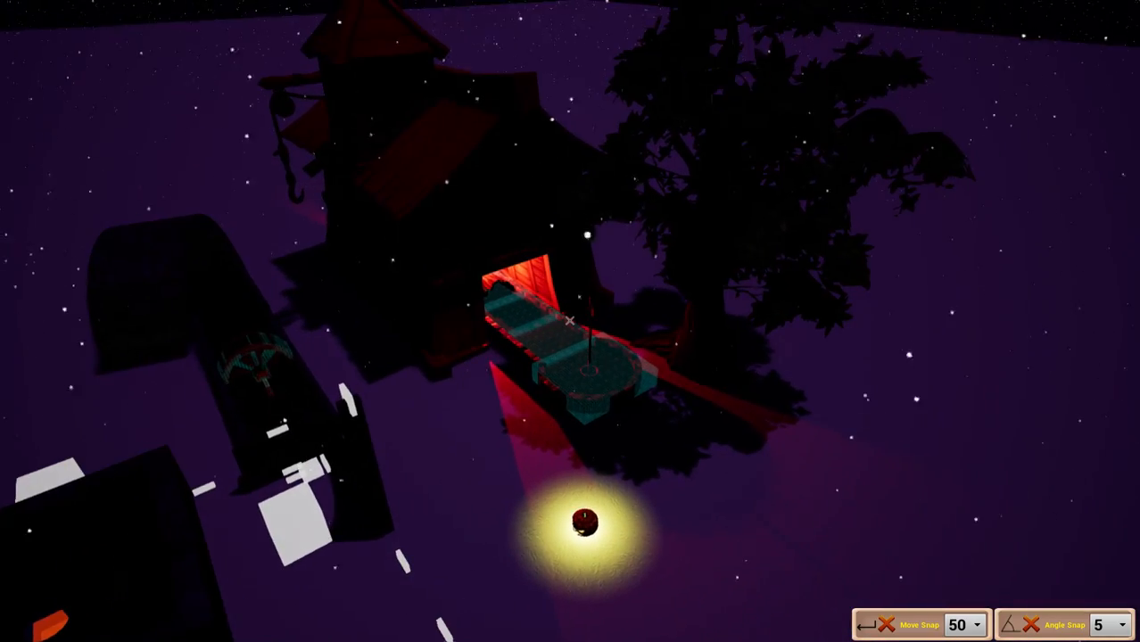